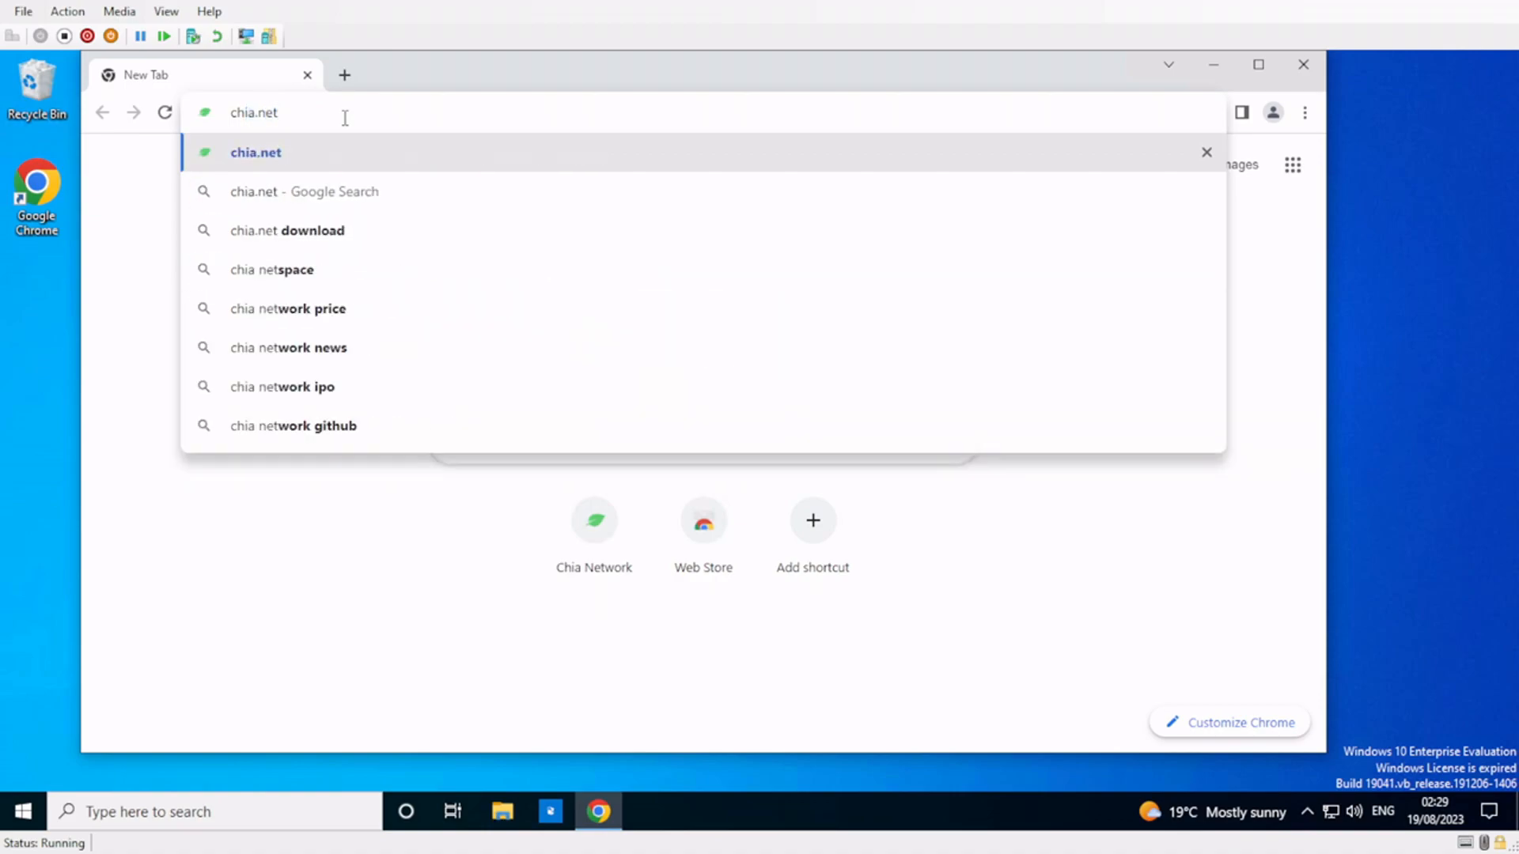
# - Open the downloads page of chia.net and download the 64-bit Windows installer, version 1.8.2
pyautogui.press('Return')
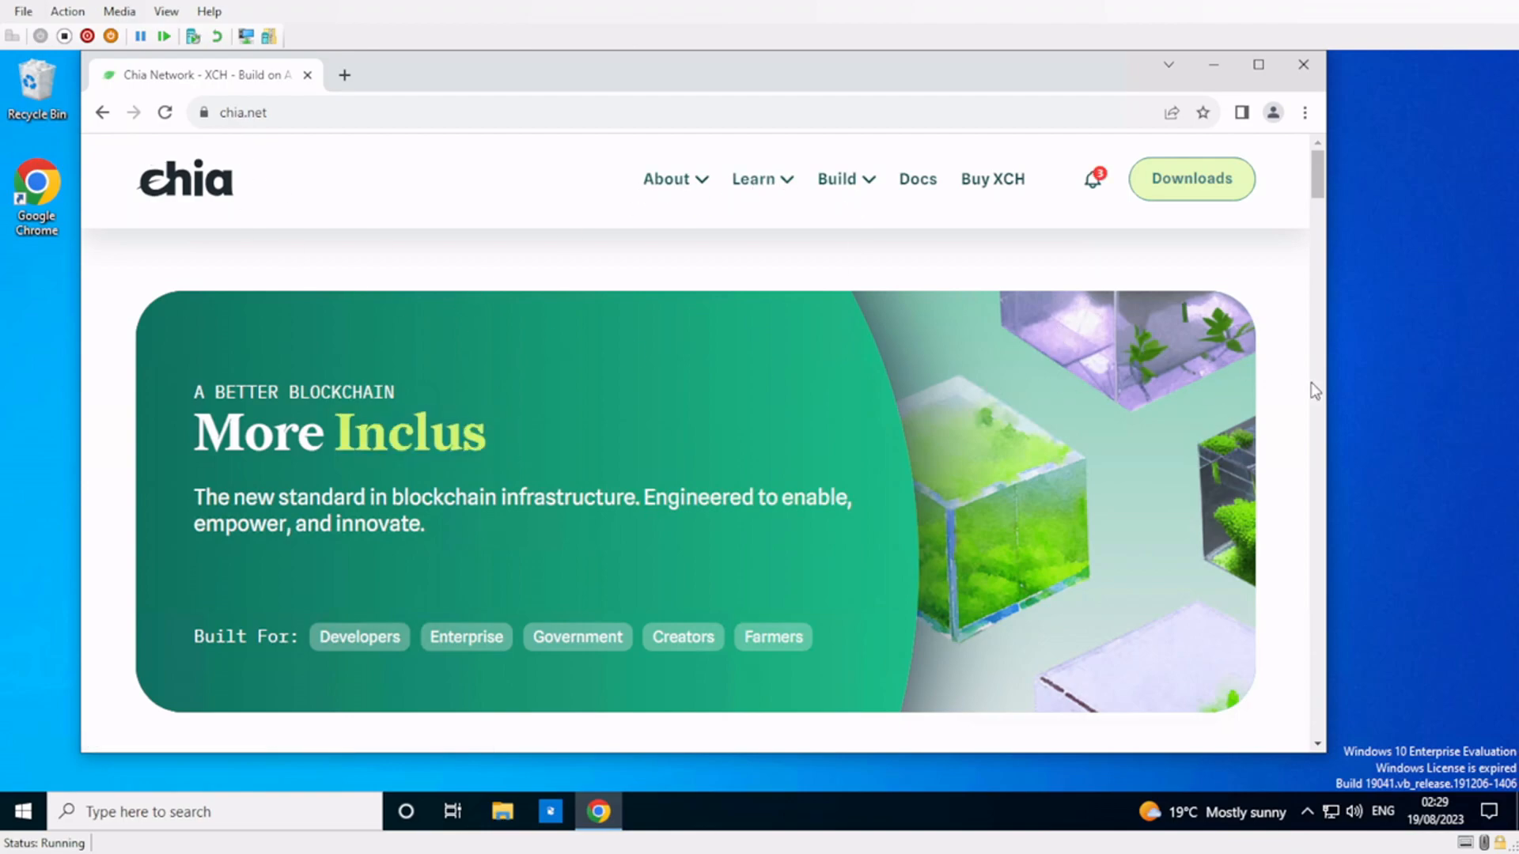
pyautogui.click(1198, 198)
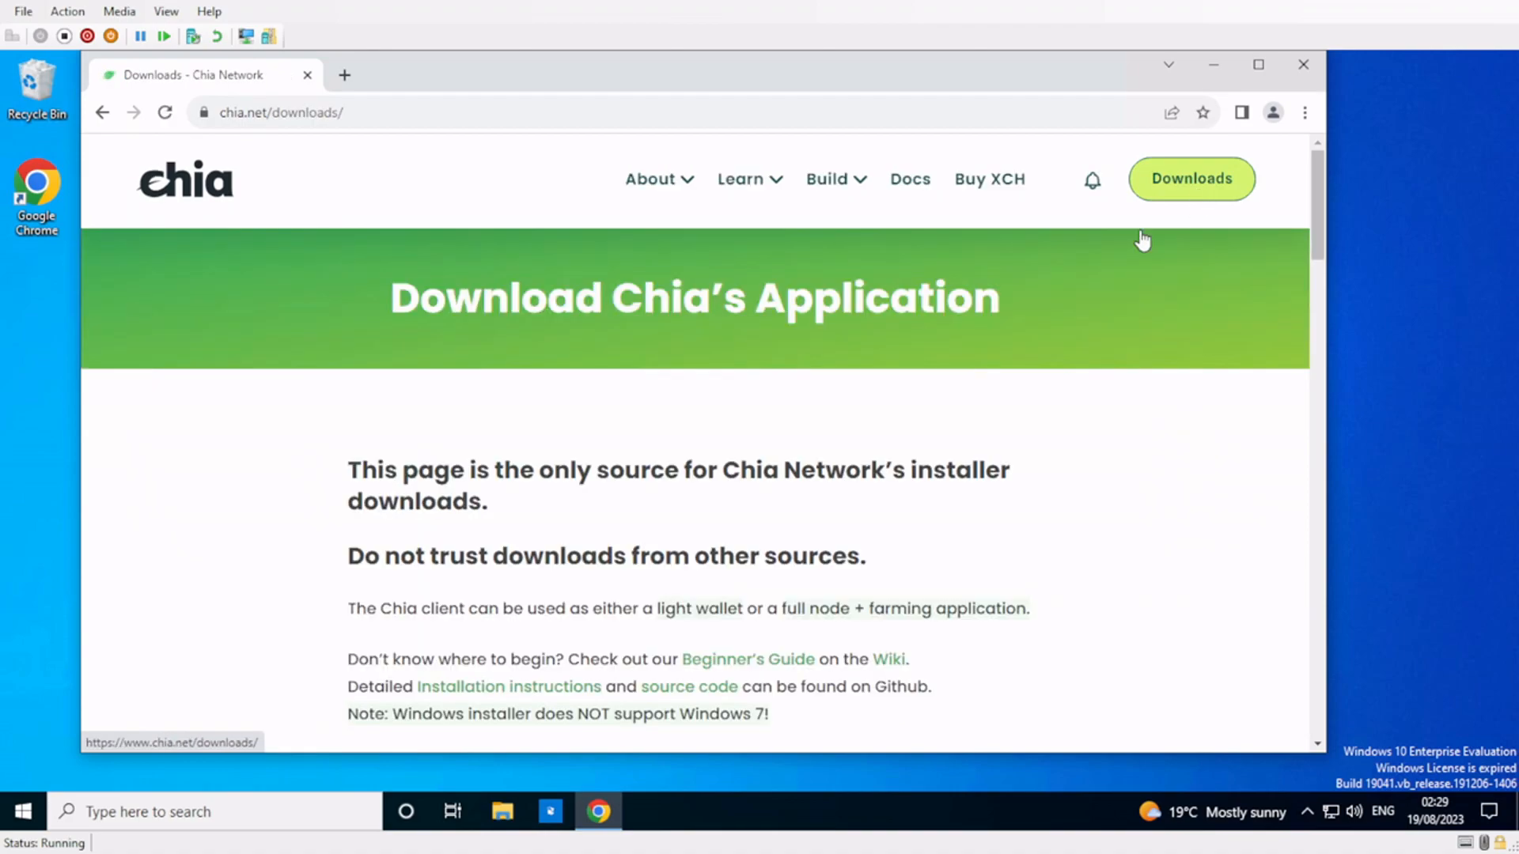
pyautogui.scroll(-2, 535, 378)
pyautogui.scroll(-2, 345, 417)
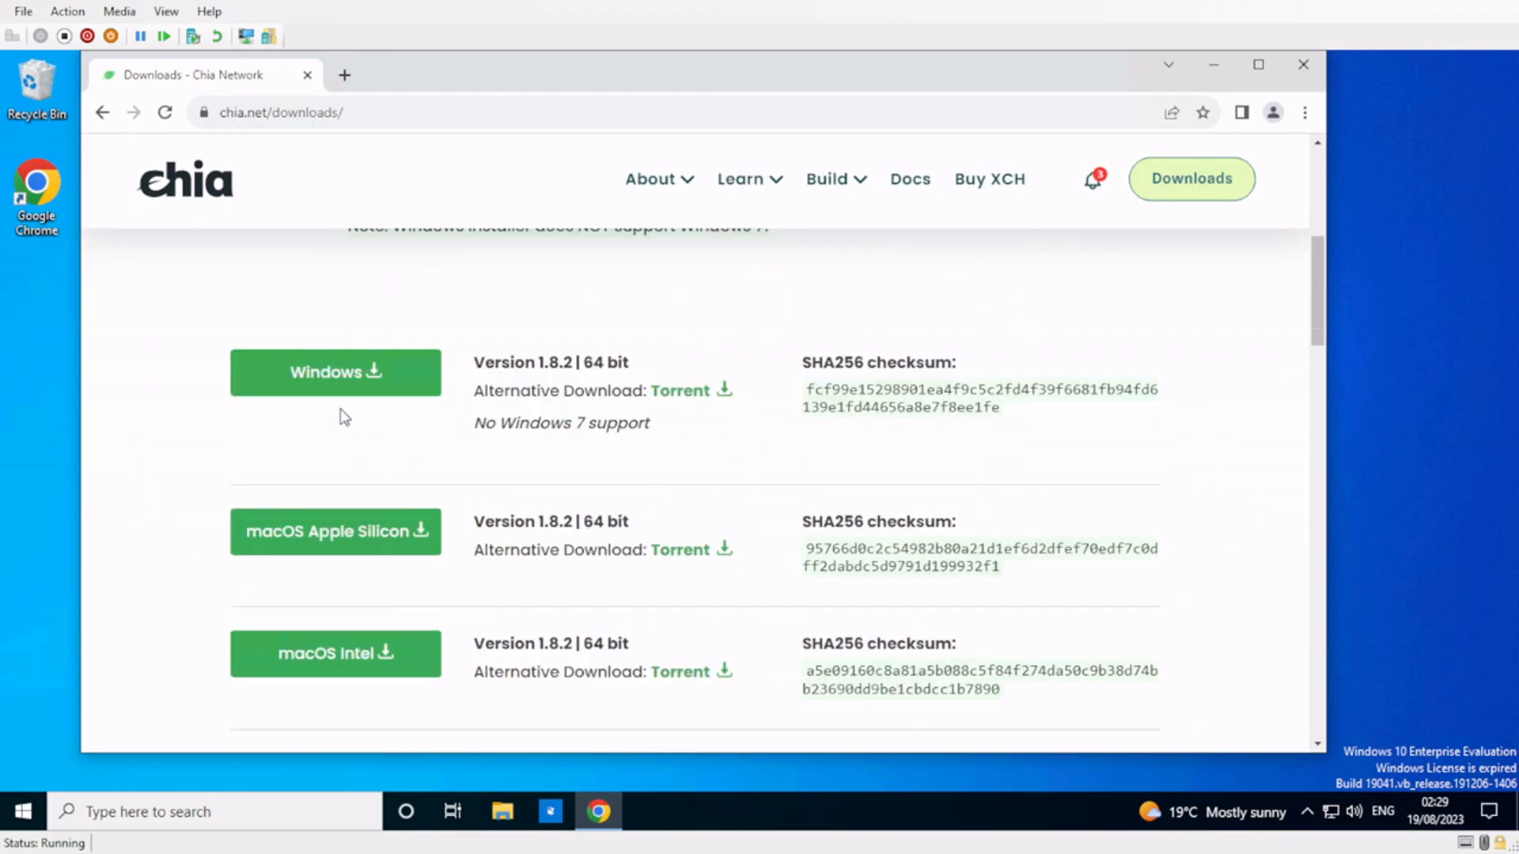
pyautogui.scroll(-6, 345, 417)
pyautogui.scroll(3, 372, 475)
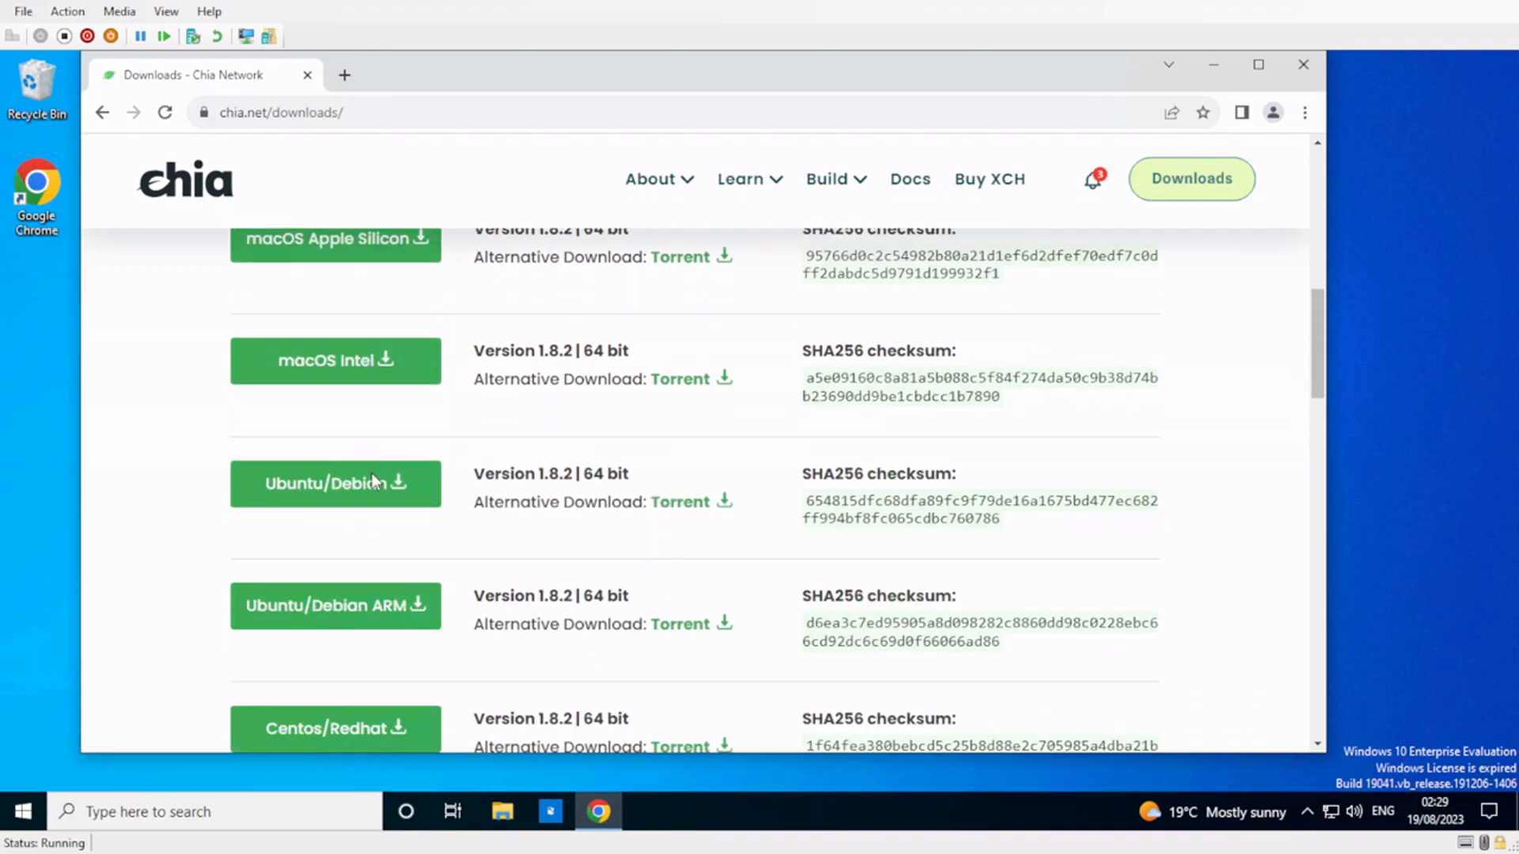
pyautogui.scroll(4, 376, 475)
pyautogui.scroll(-3, 434, 463)
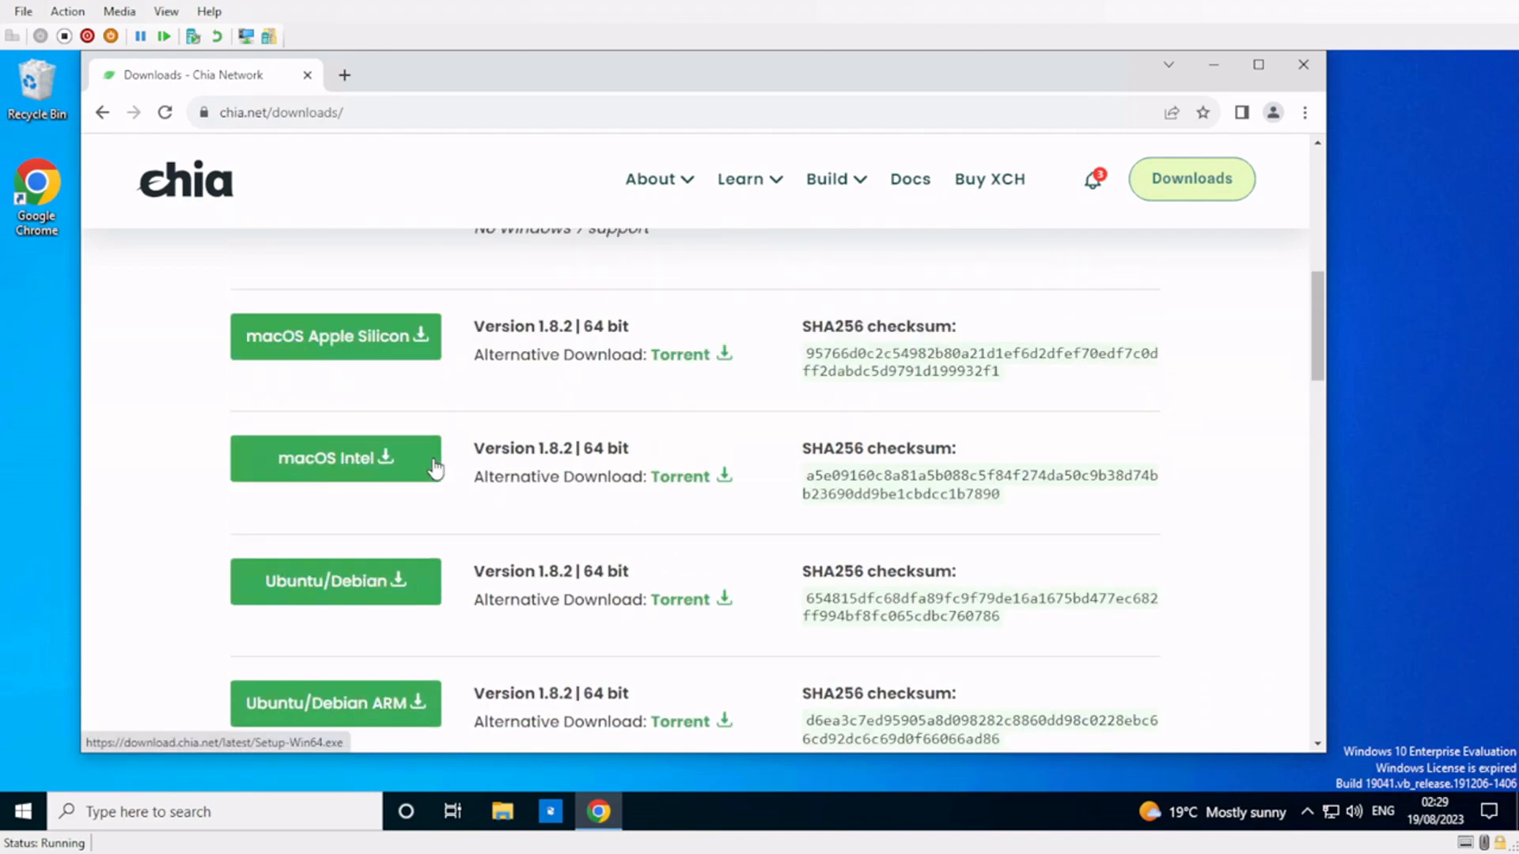
pyautogui.scroll(-8, 435, 466)
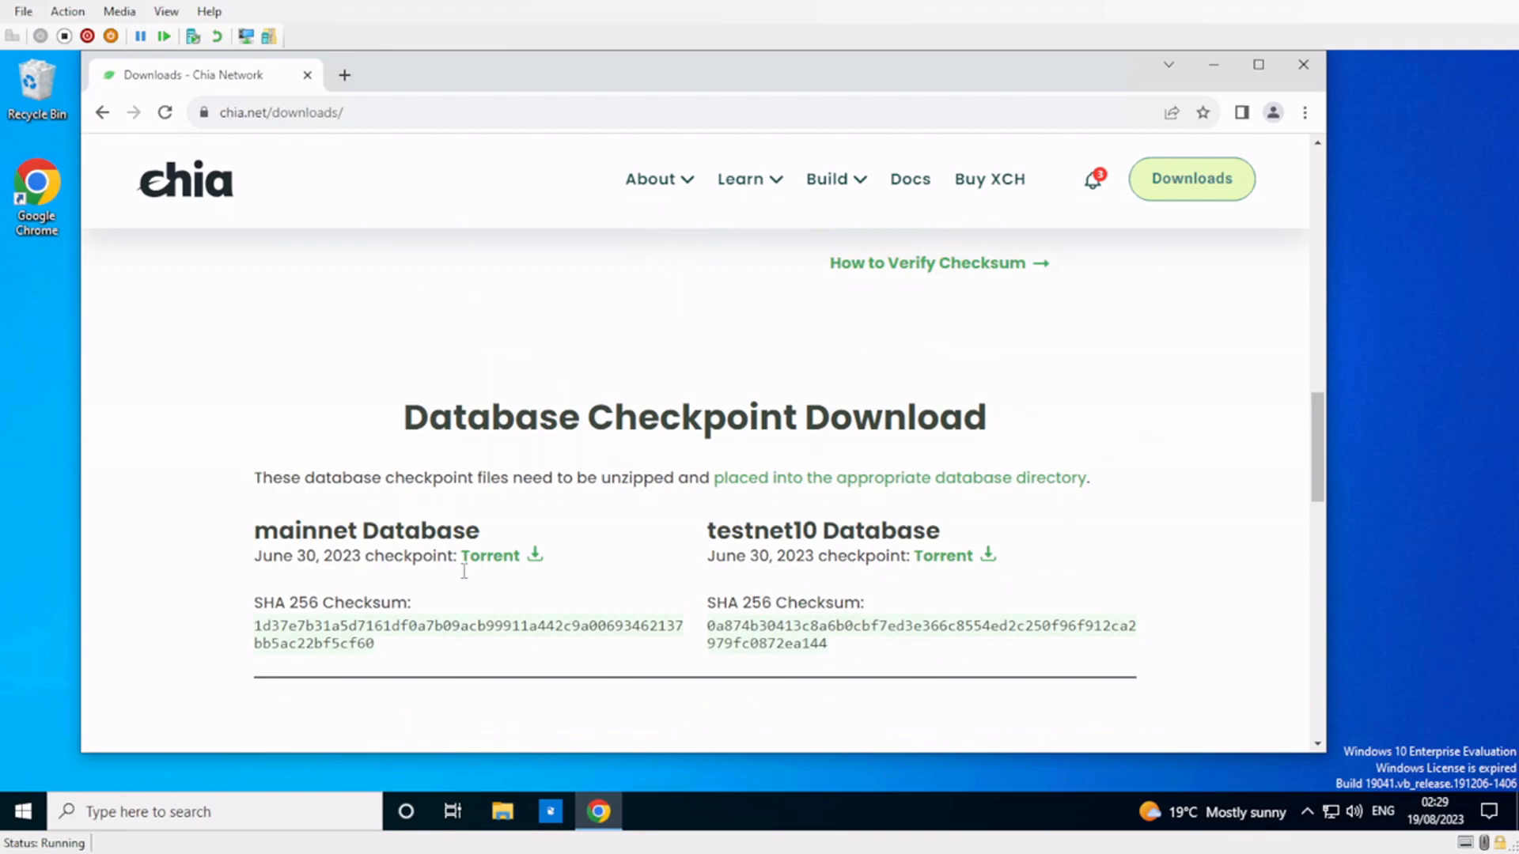
pyautogui.scroll(10, 454, 590)
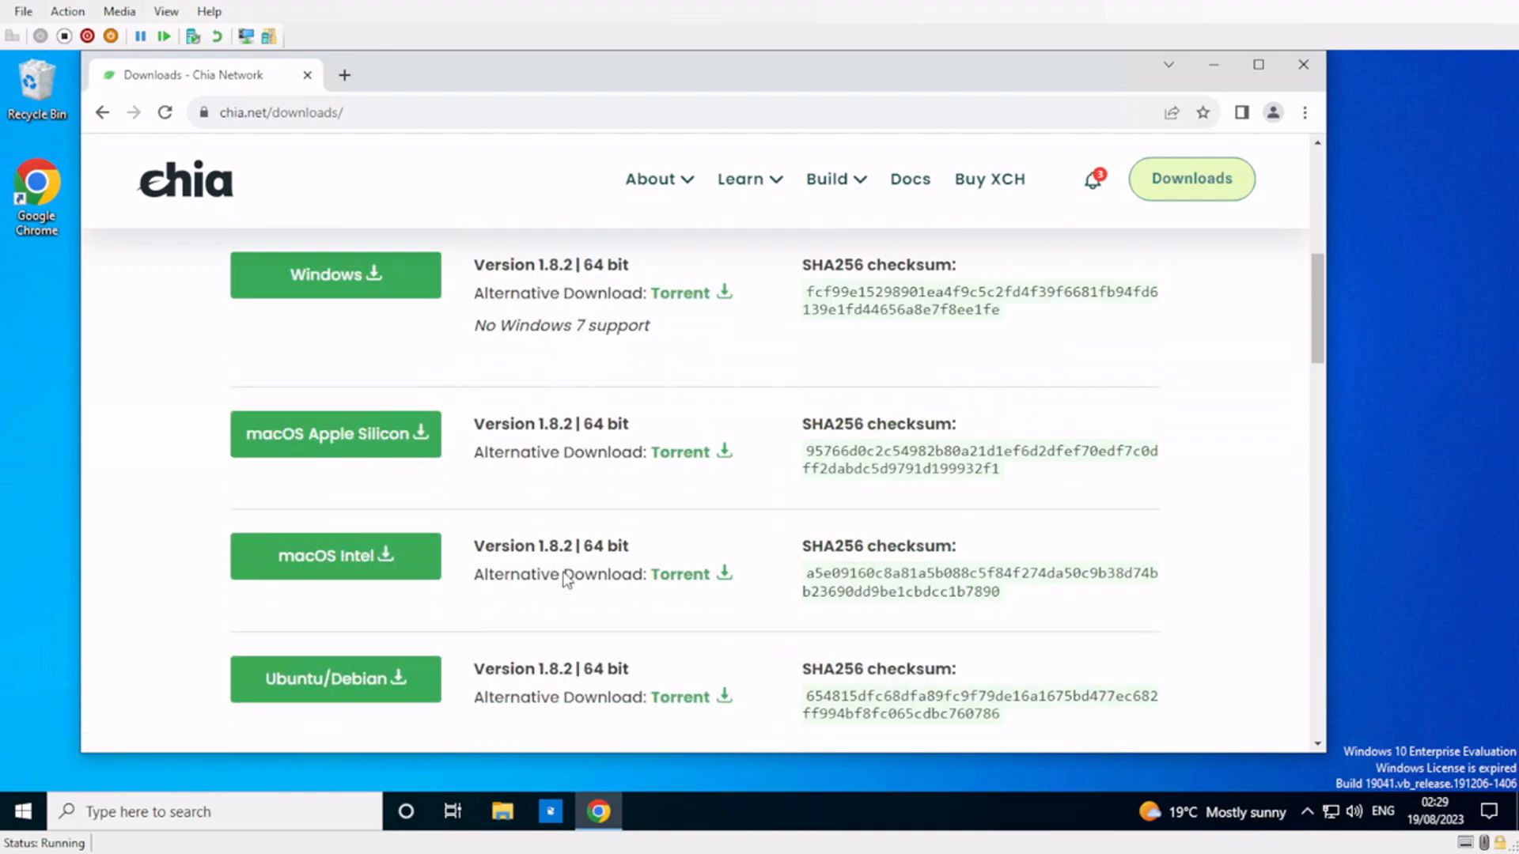
pyautogui.scroll(1, 582, 506)
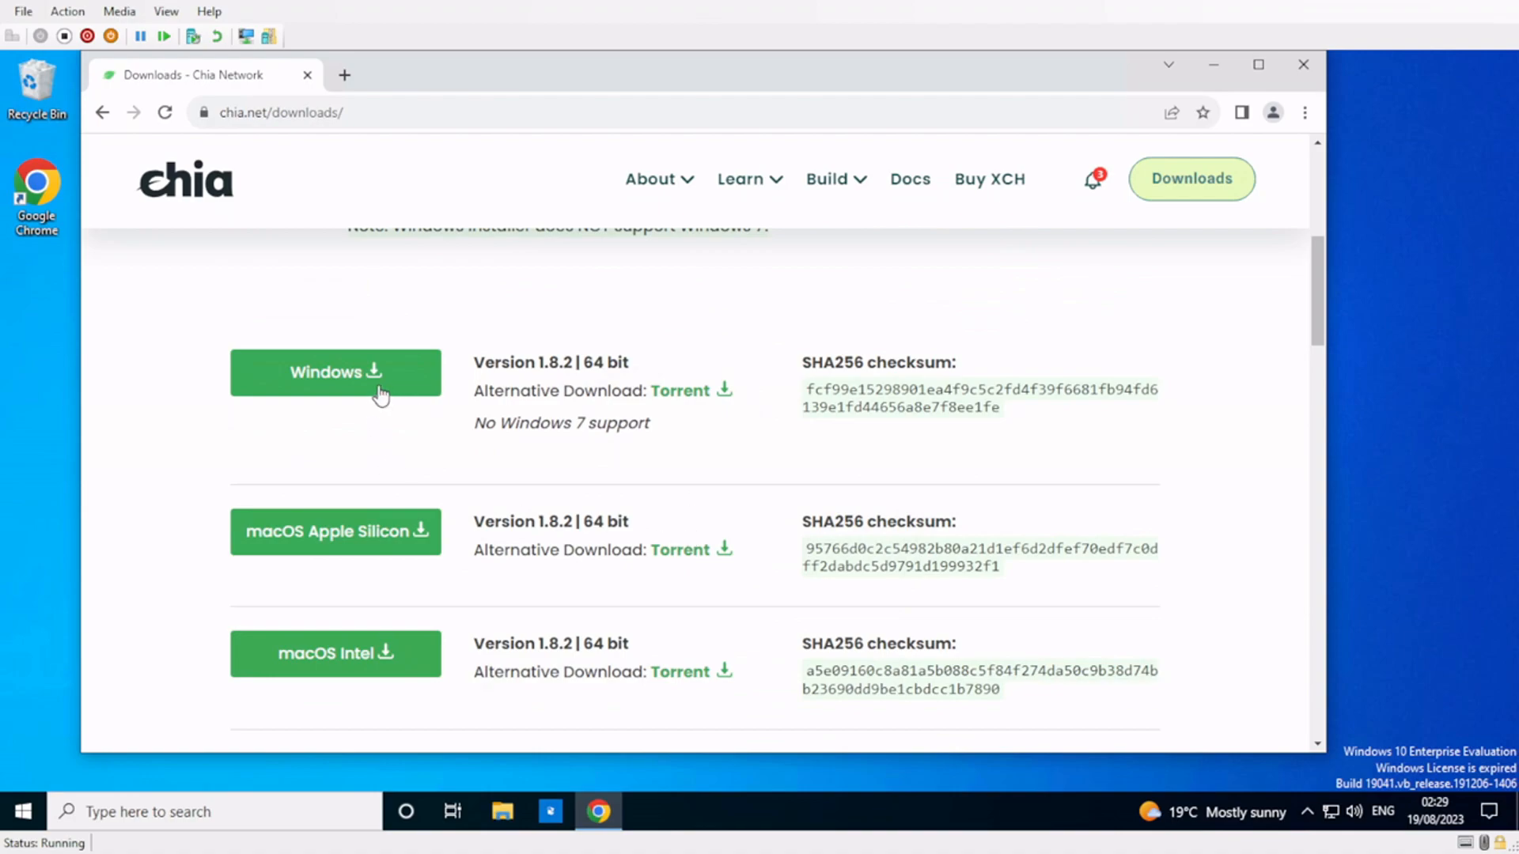
pyautogui.click(343, 389)
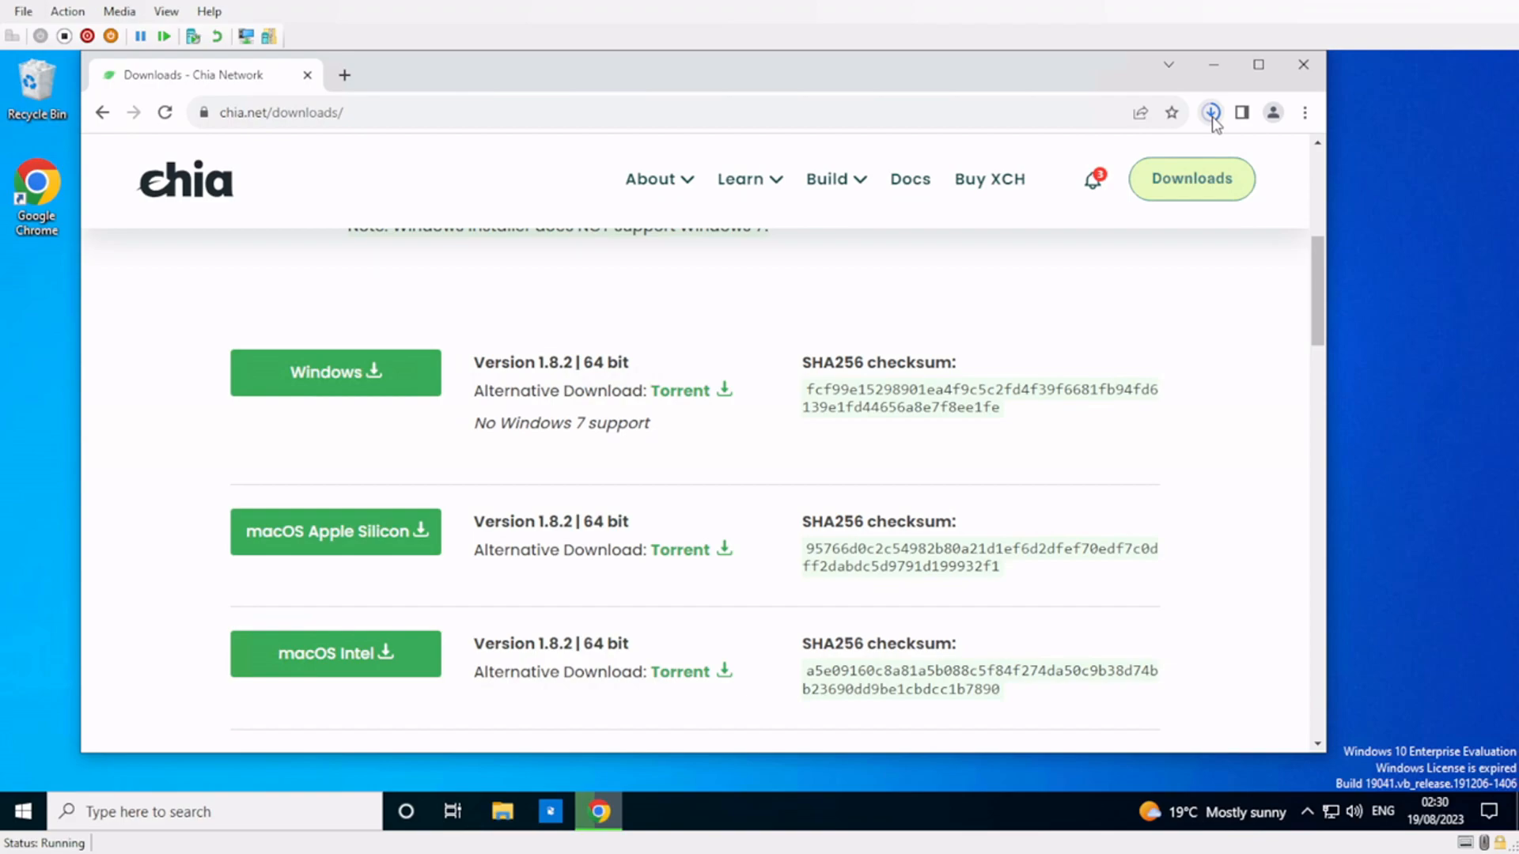
# - Run the downloaded ChiaSetup-1.8.2 (2).exe and minimize the browser window
pyautogui.click(1213, 114)
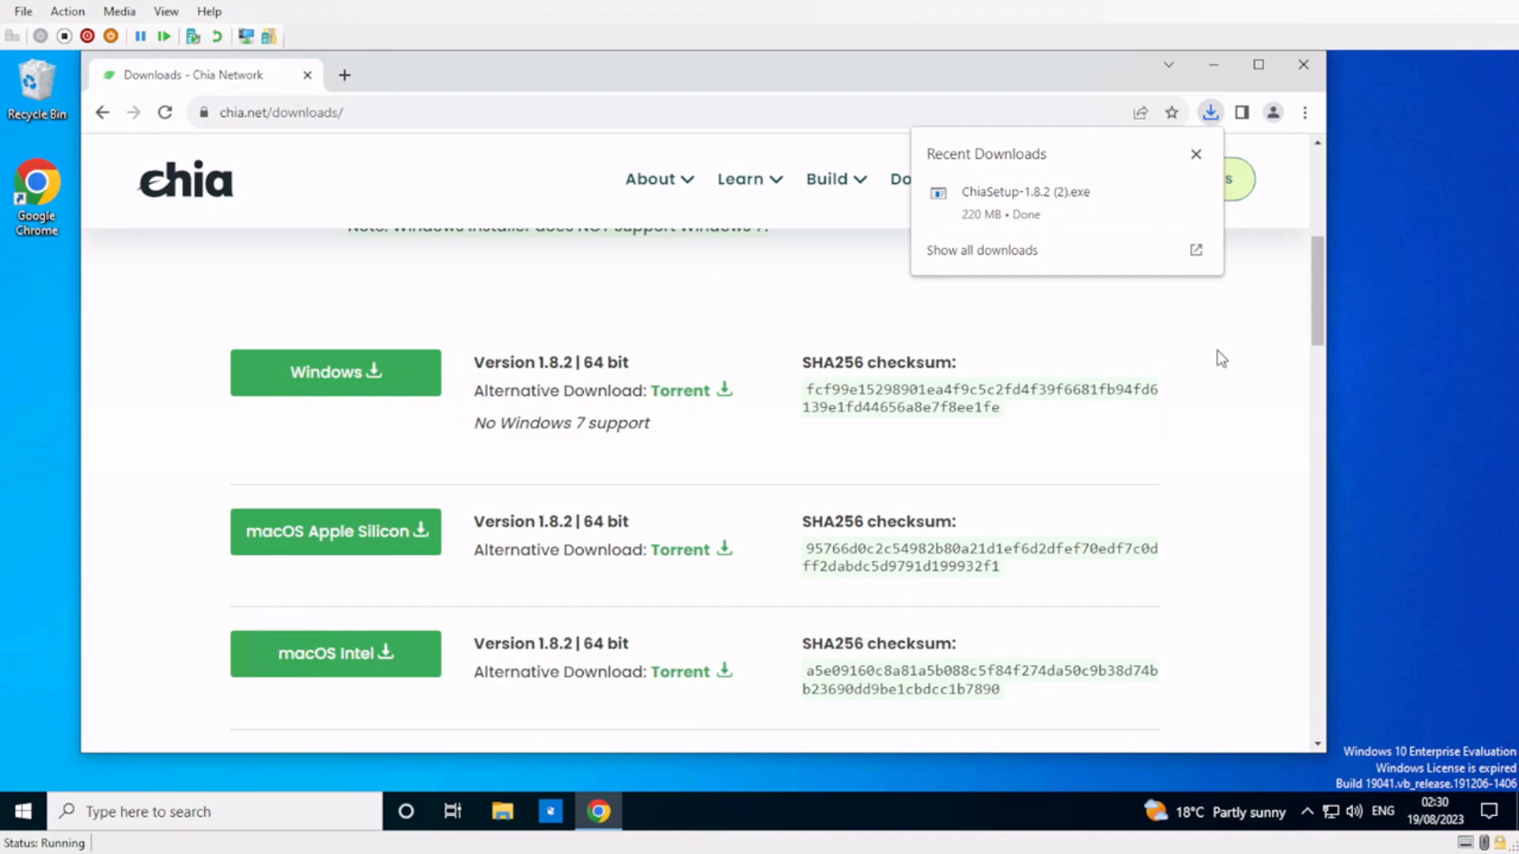
pyautogui.click(1045, 202)
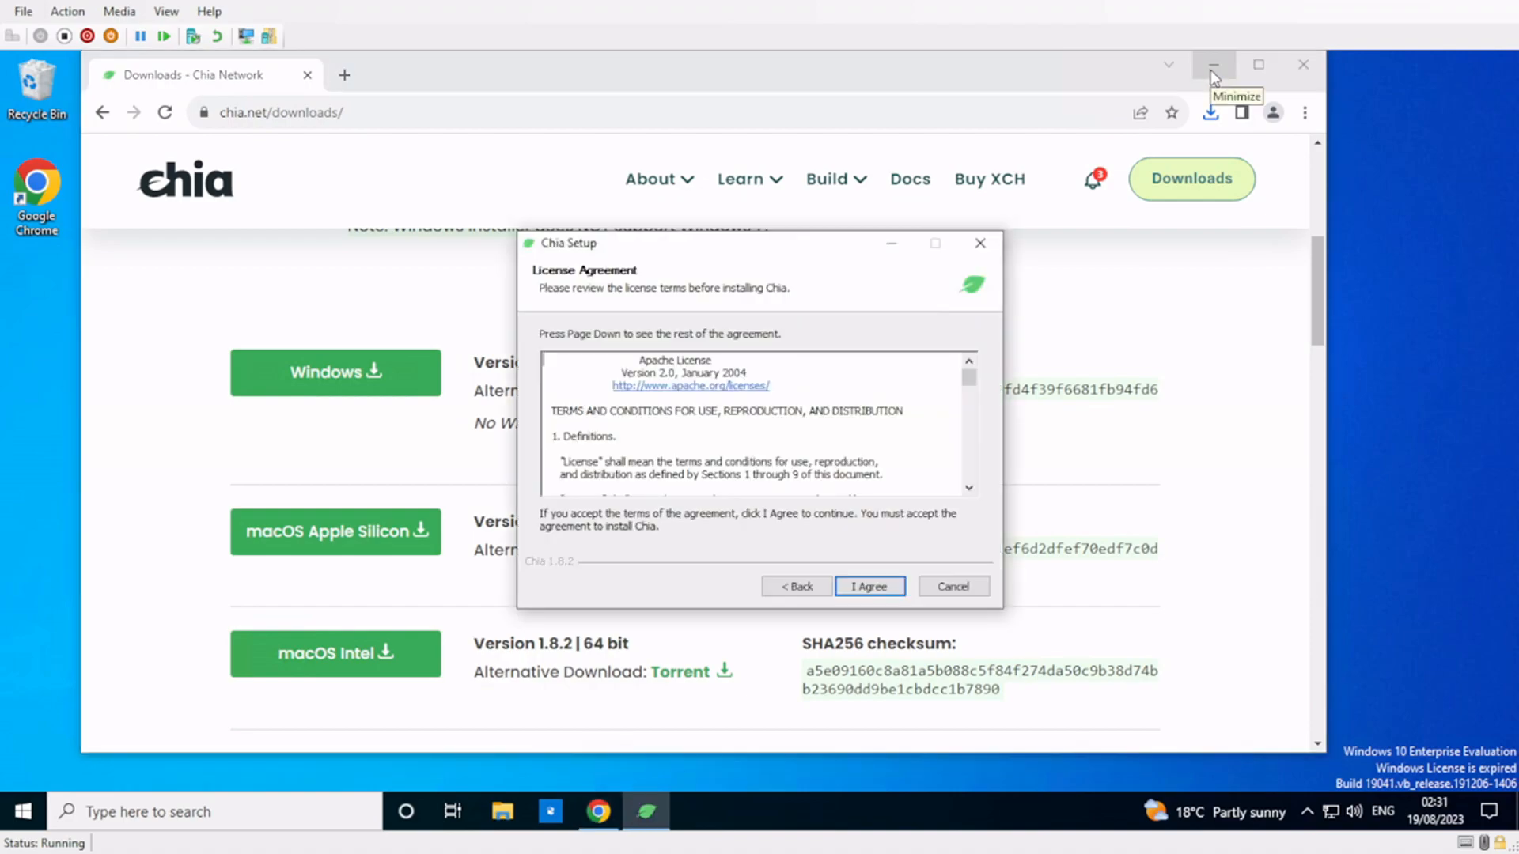
pyautogui.click(1212, 67)
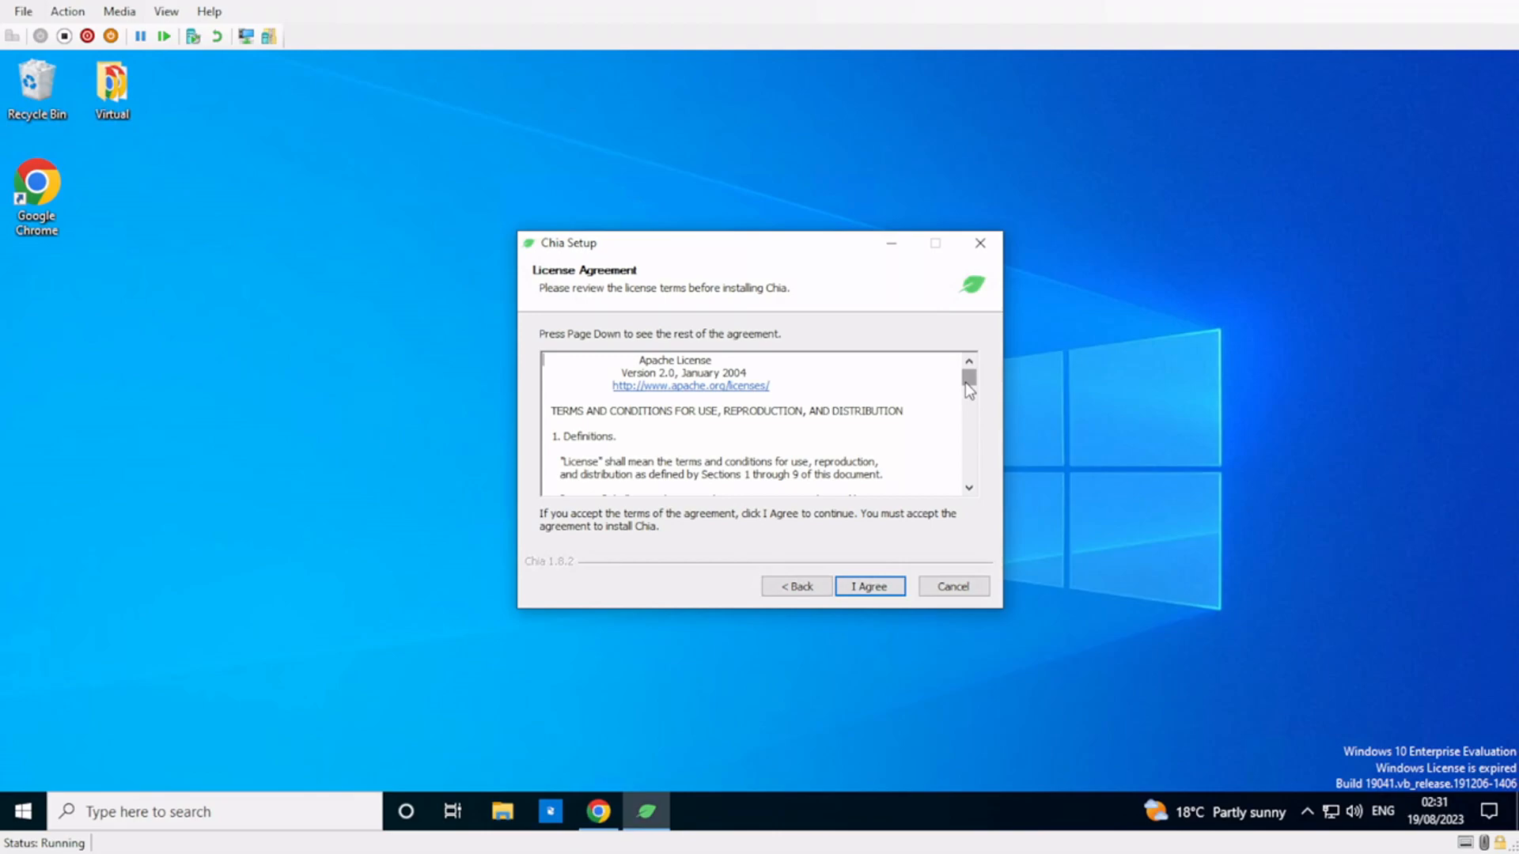
# - Accept the Apache license terms and install Chia only for the current user in the default destination folder
pyautogui.moveTo(968, 380); pyautogui.dragTo(968, 472)
pyautogui.click(867, 587)
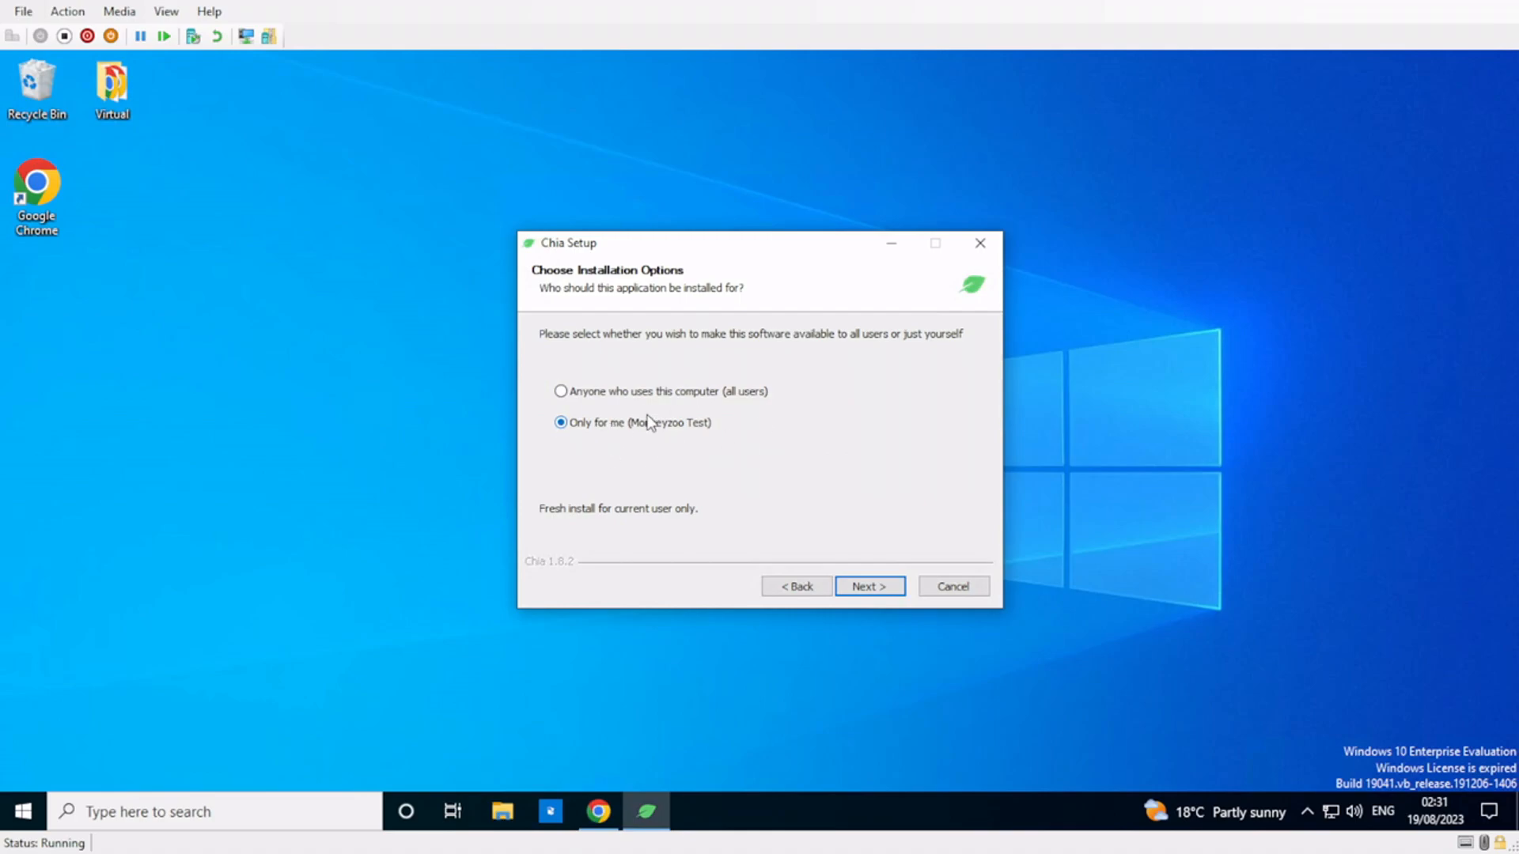
pyautogui.click(870, 591)
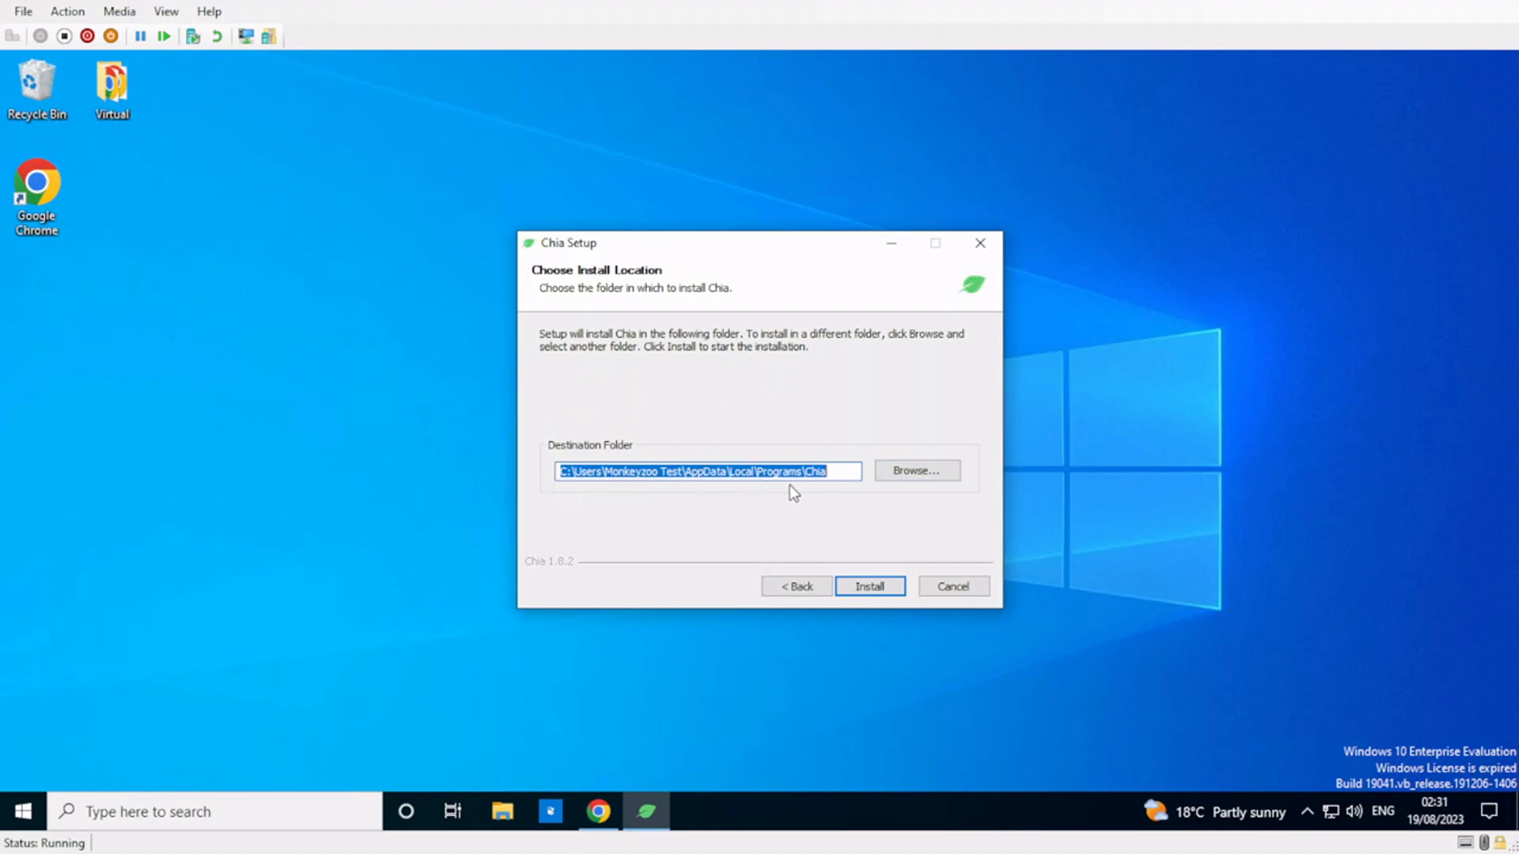
pyautogui.click(869, 592)
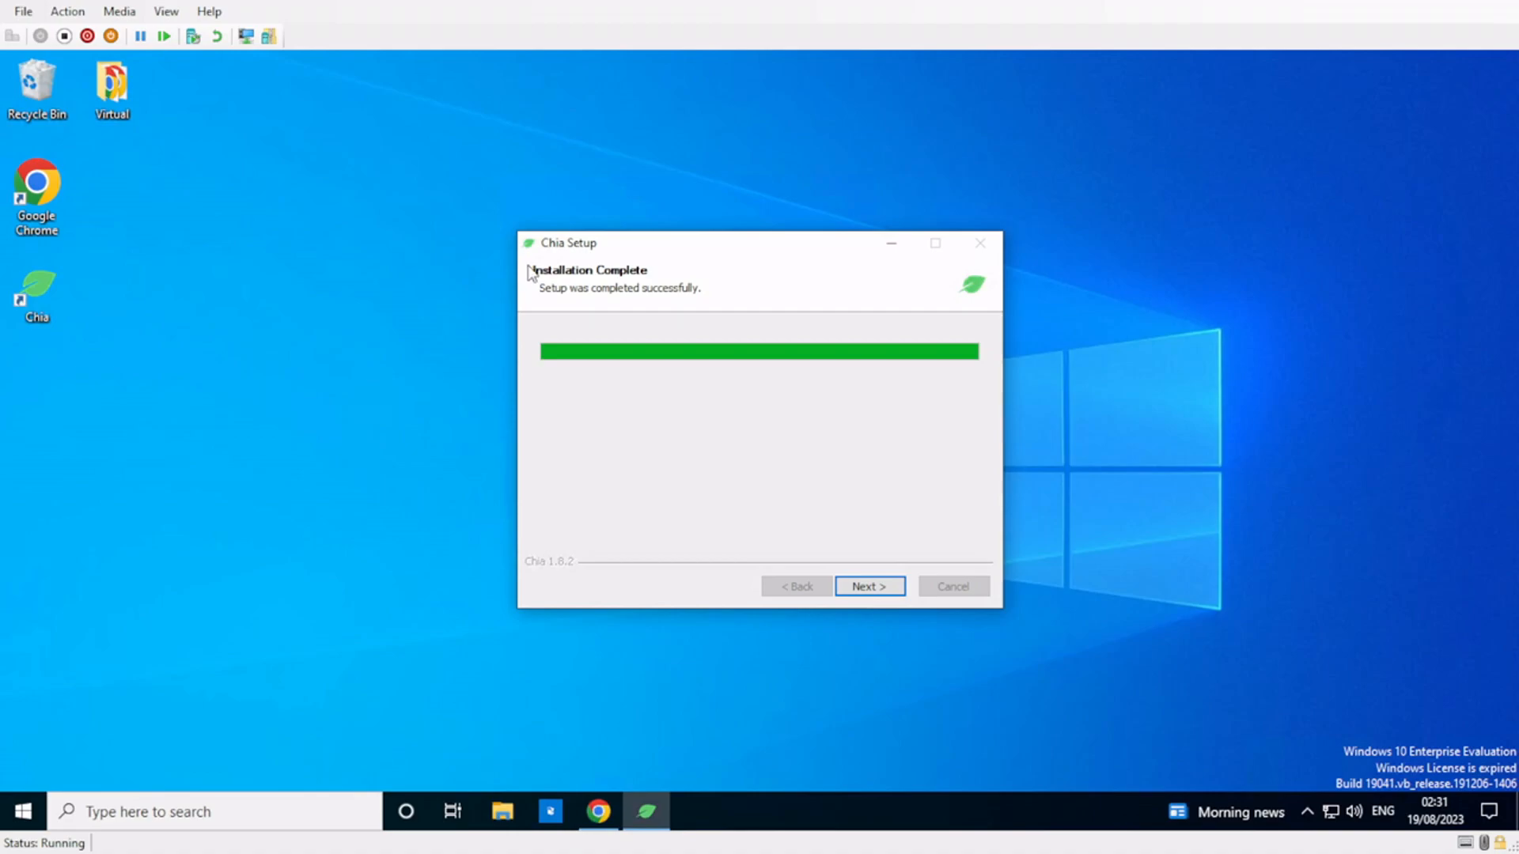
# - Finish the setup with Chia set to launch and its command line executable added to PATH
pyautogui.click(870, 588)
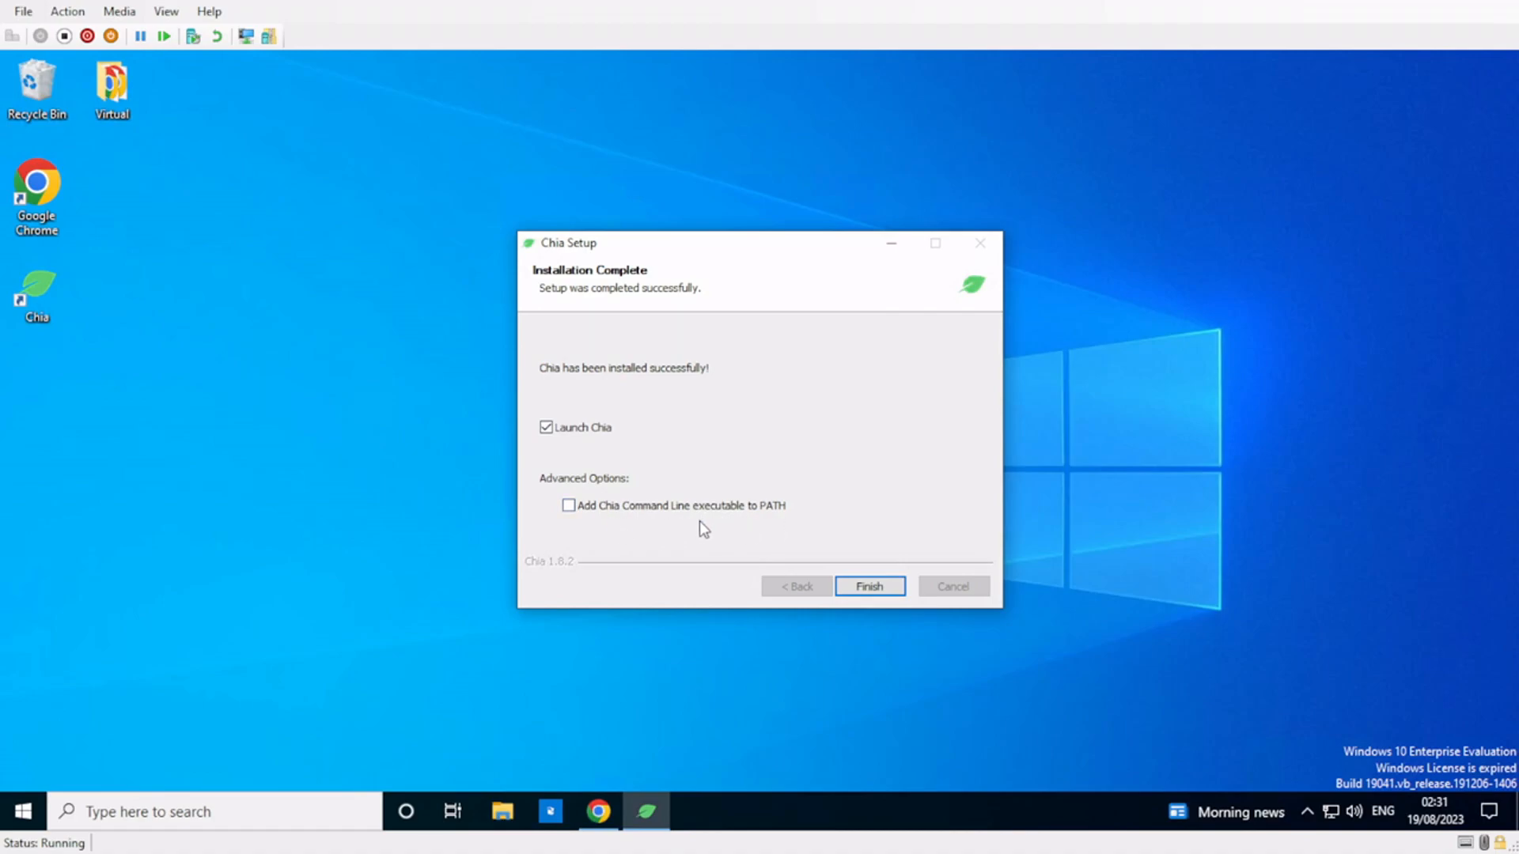
pyautogui.click(568, 507)
pyautogui.click(868, 588)
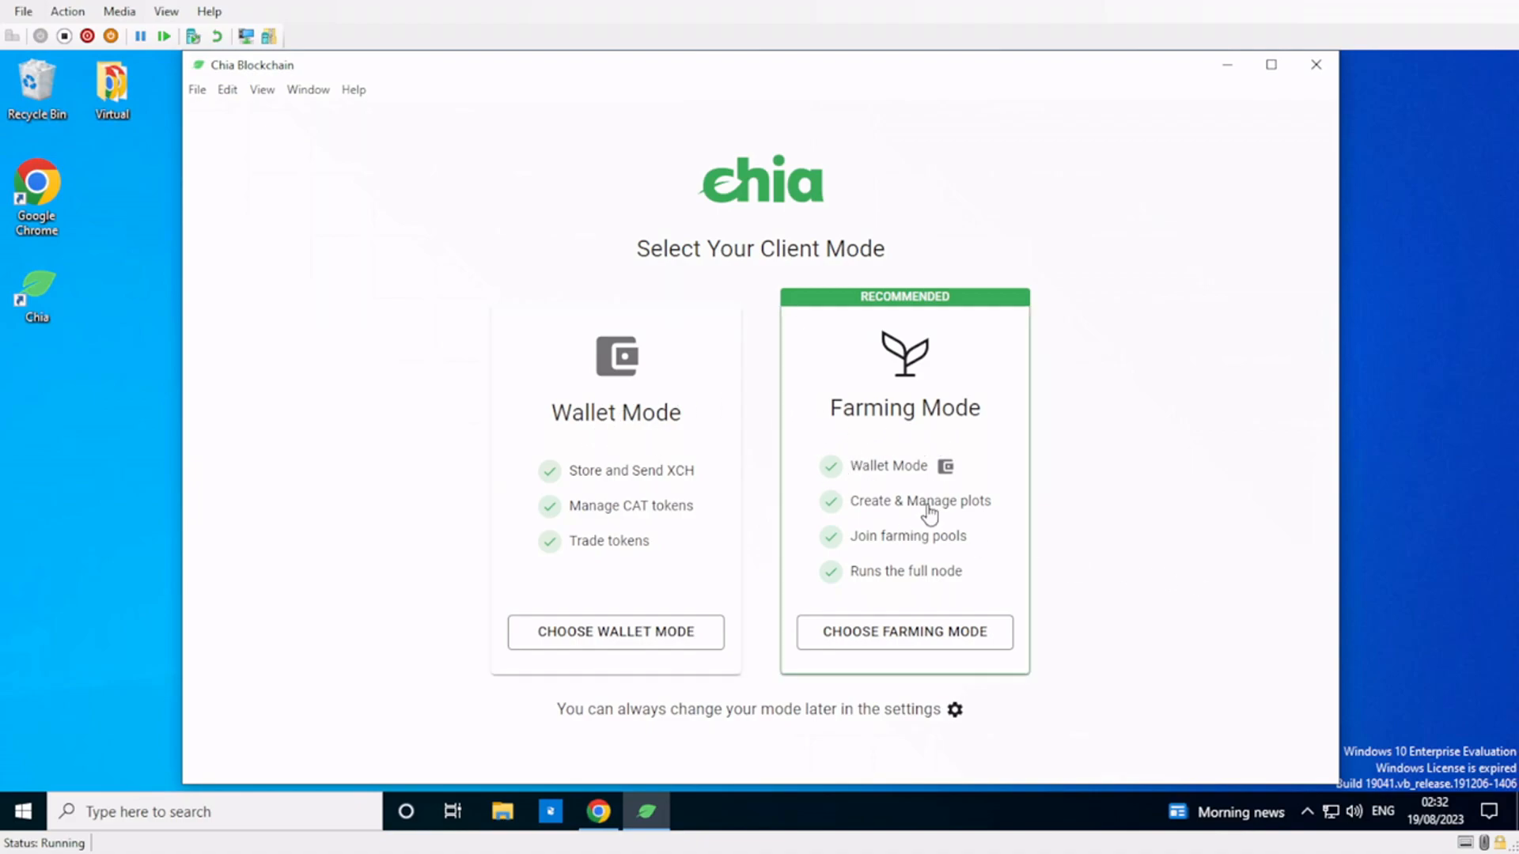
# - Choose Wallet Mode as the client mode and create a new wallet key named "Monkeyzoo test"
pyautogui.click(608, 632)
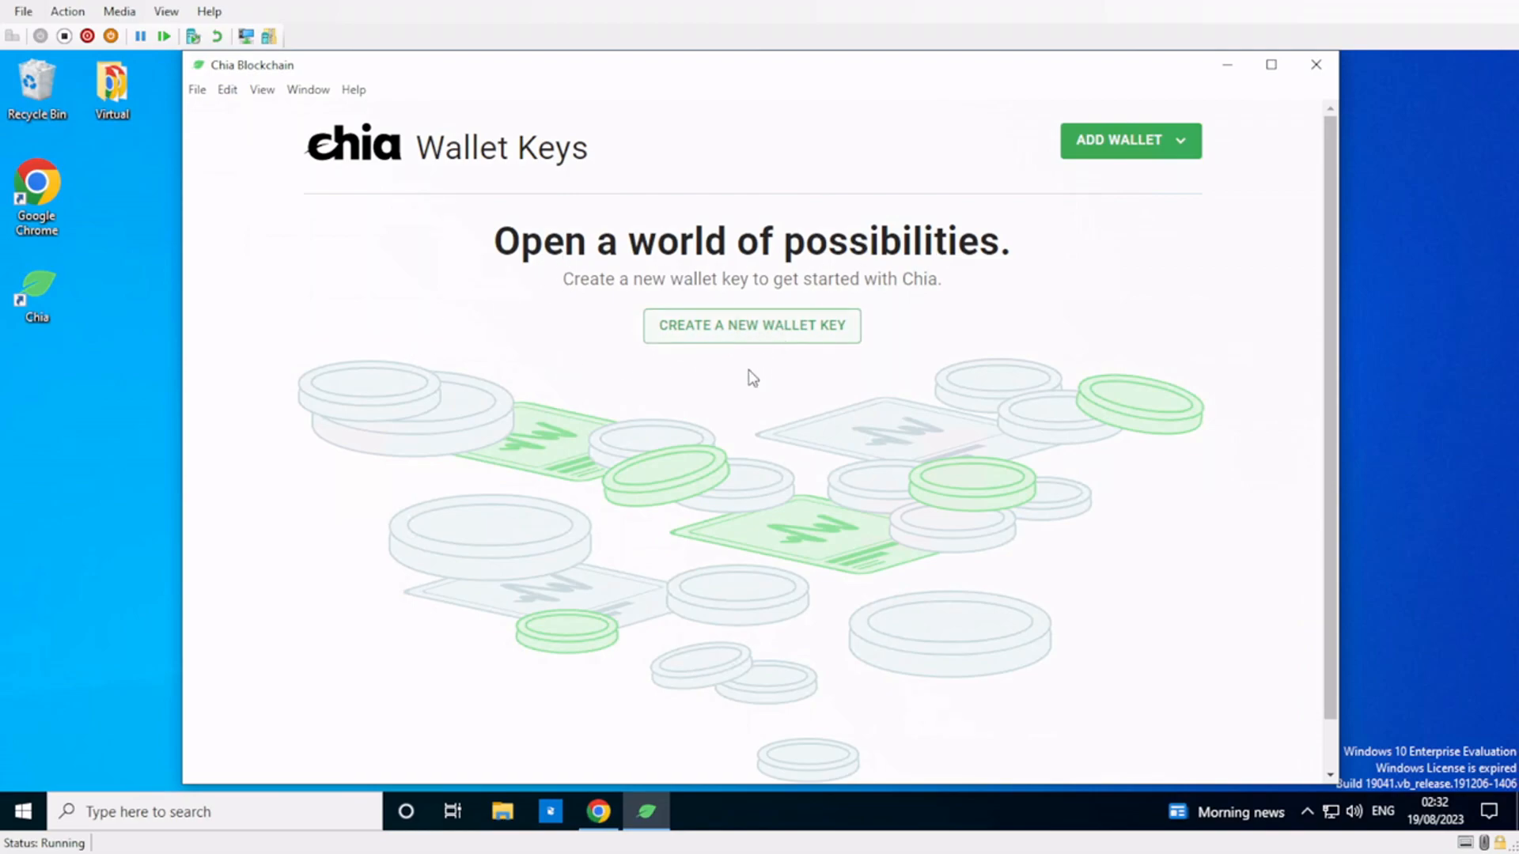
pyautogui.click(760, 337)
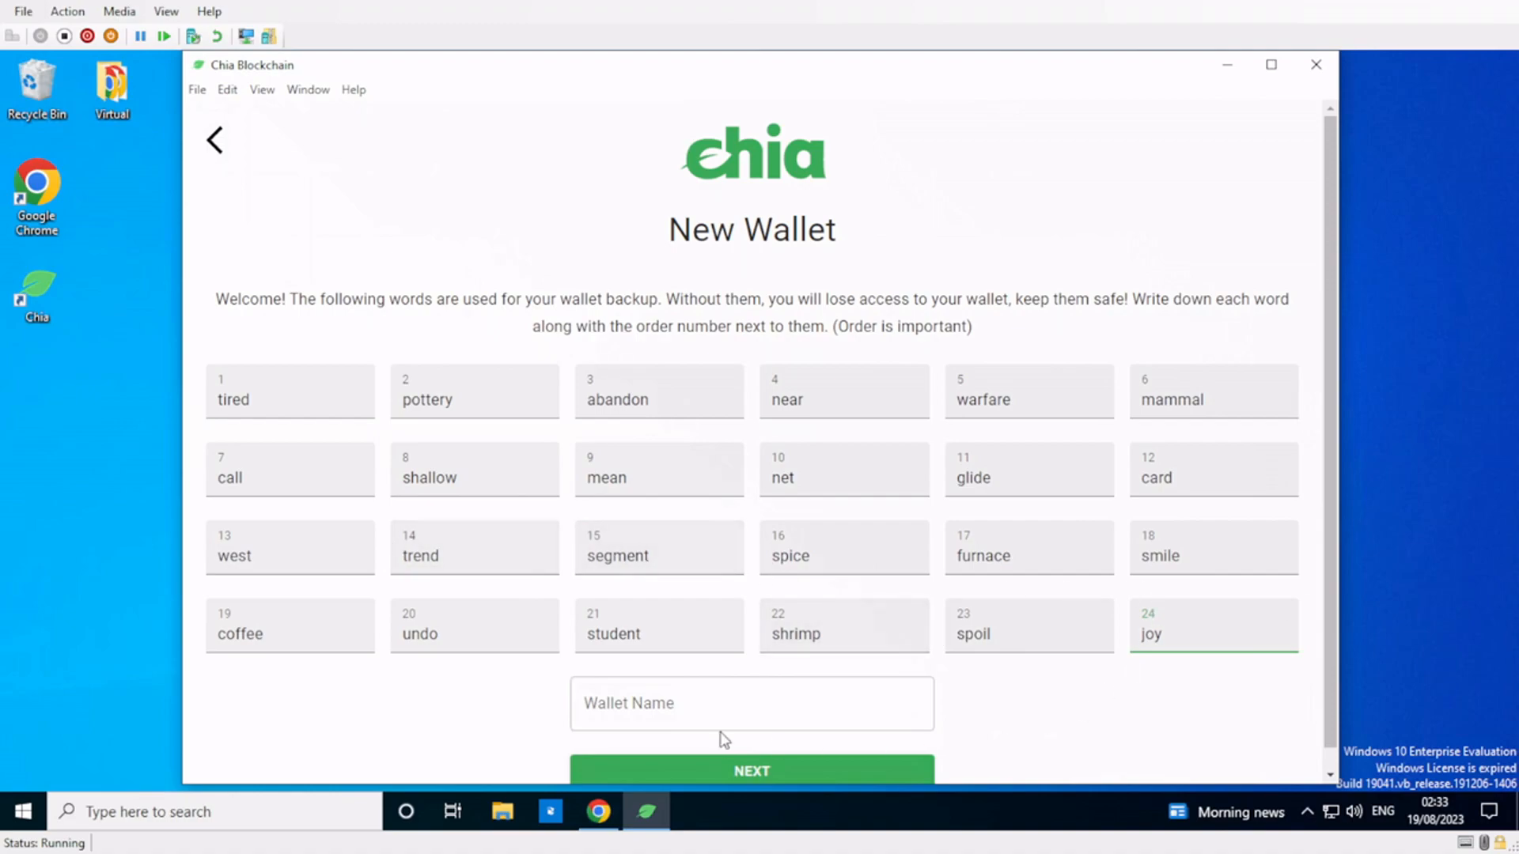
pyautogui.click(639, 704)
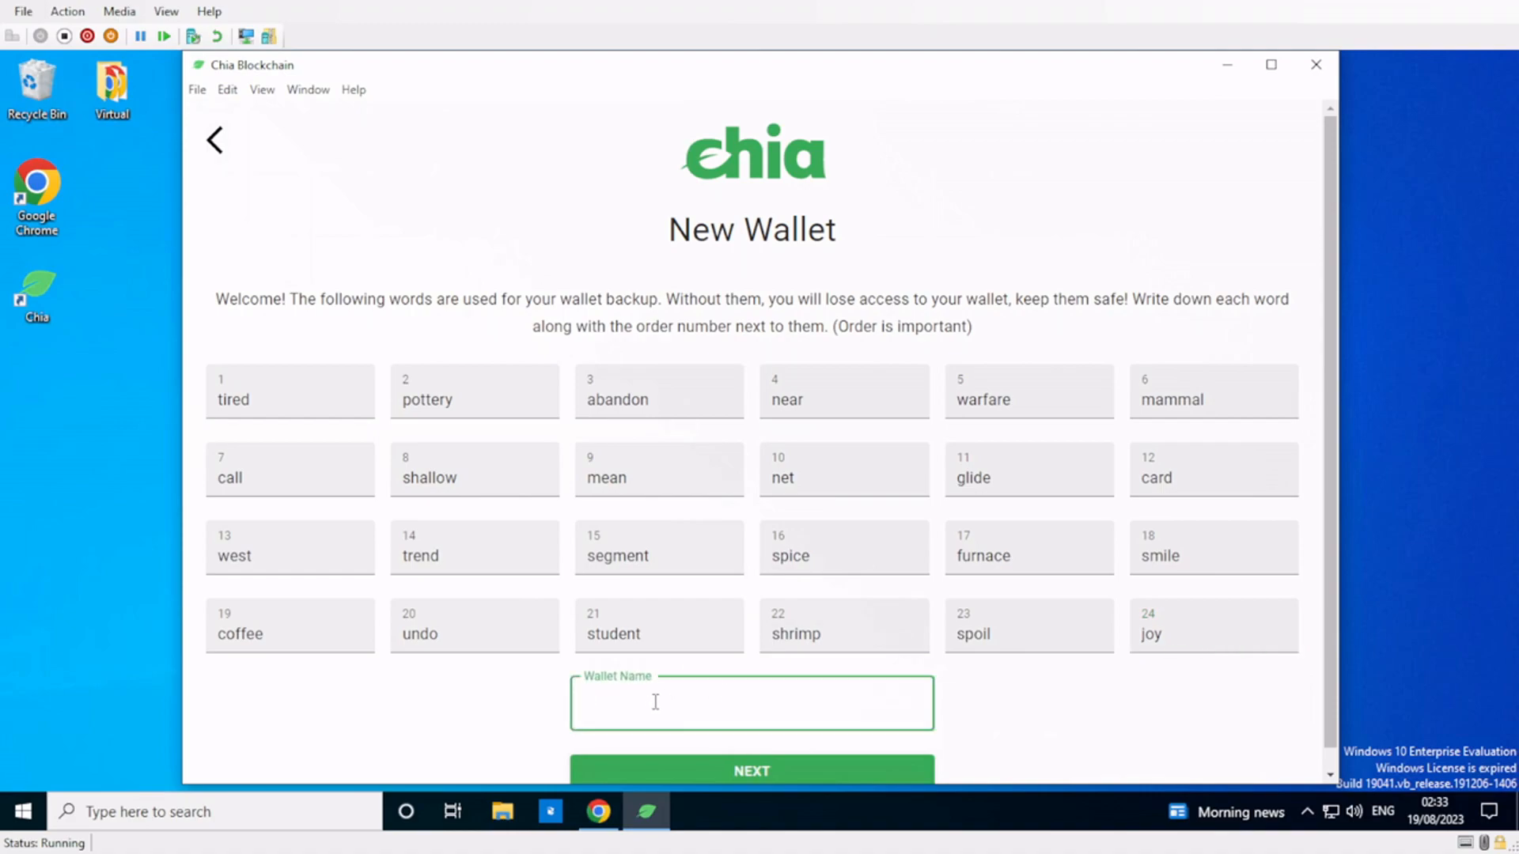
pyautogui.write('Monkeyzoo test')
pyautogui.scroll(-1, 939, 719)
pyautogui.click(782, 750)
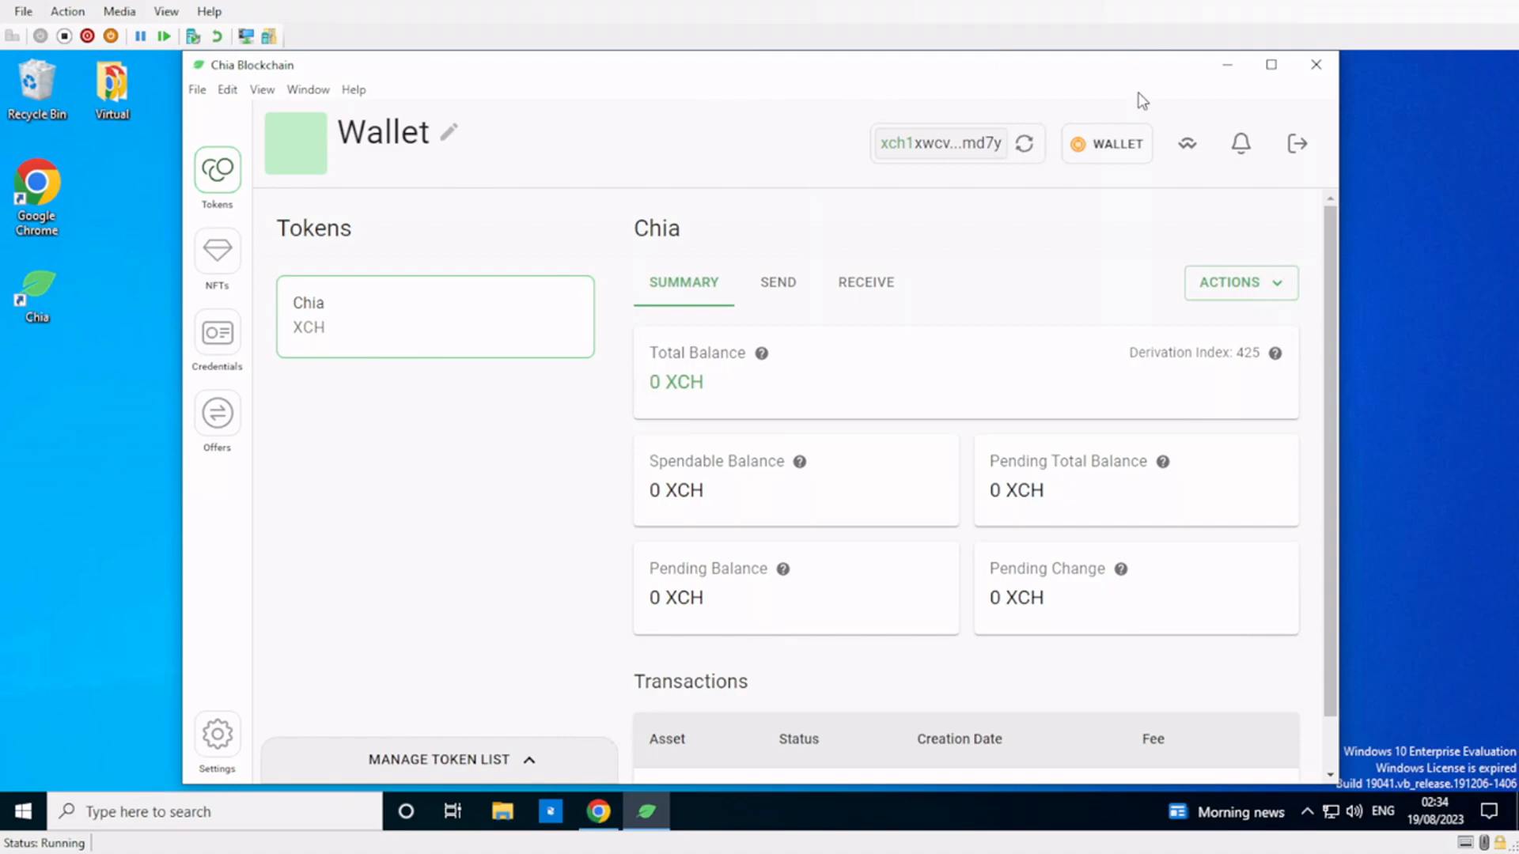
# - Check the wallet's node connections, close them, and generate a new wallet address twice
pyautogui.click(1111, 150)
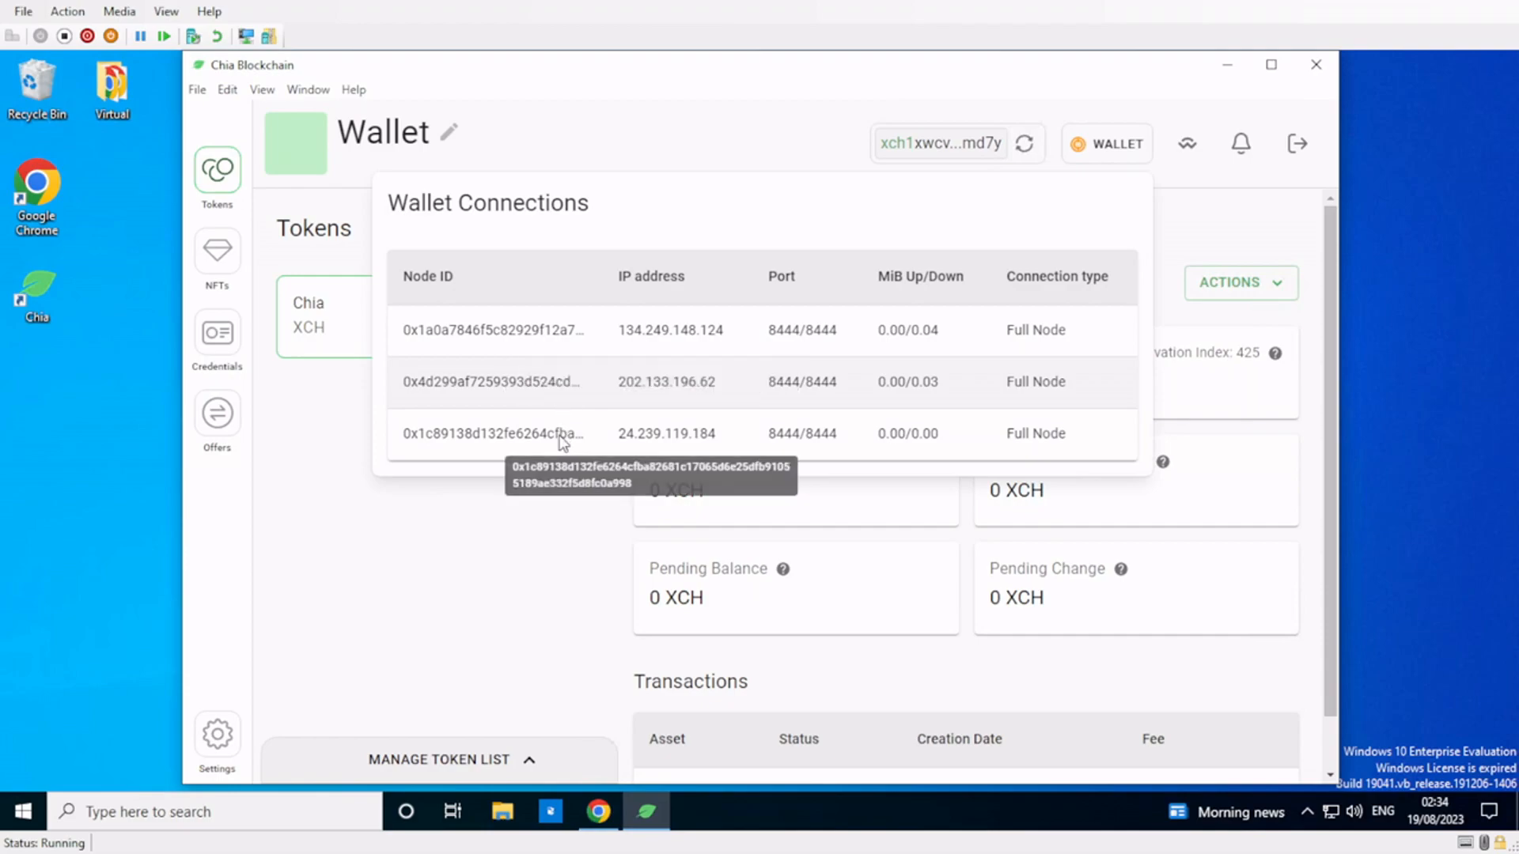
pyautogui.click(773, 106)
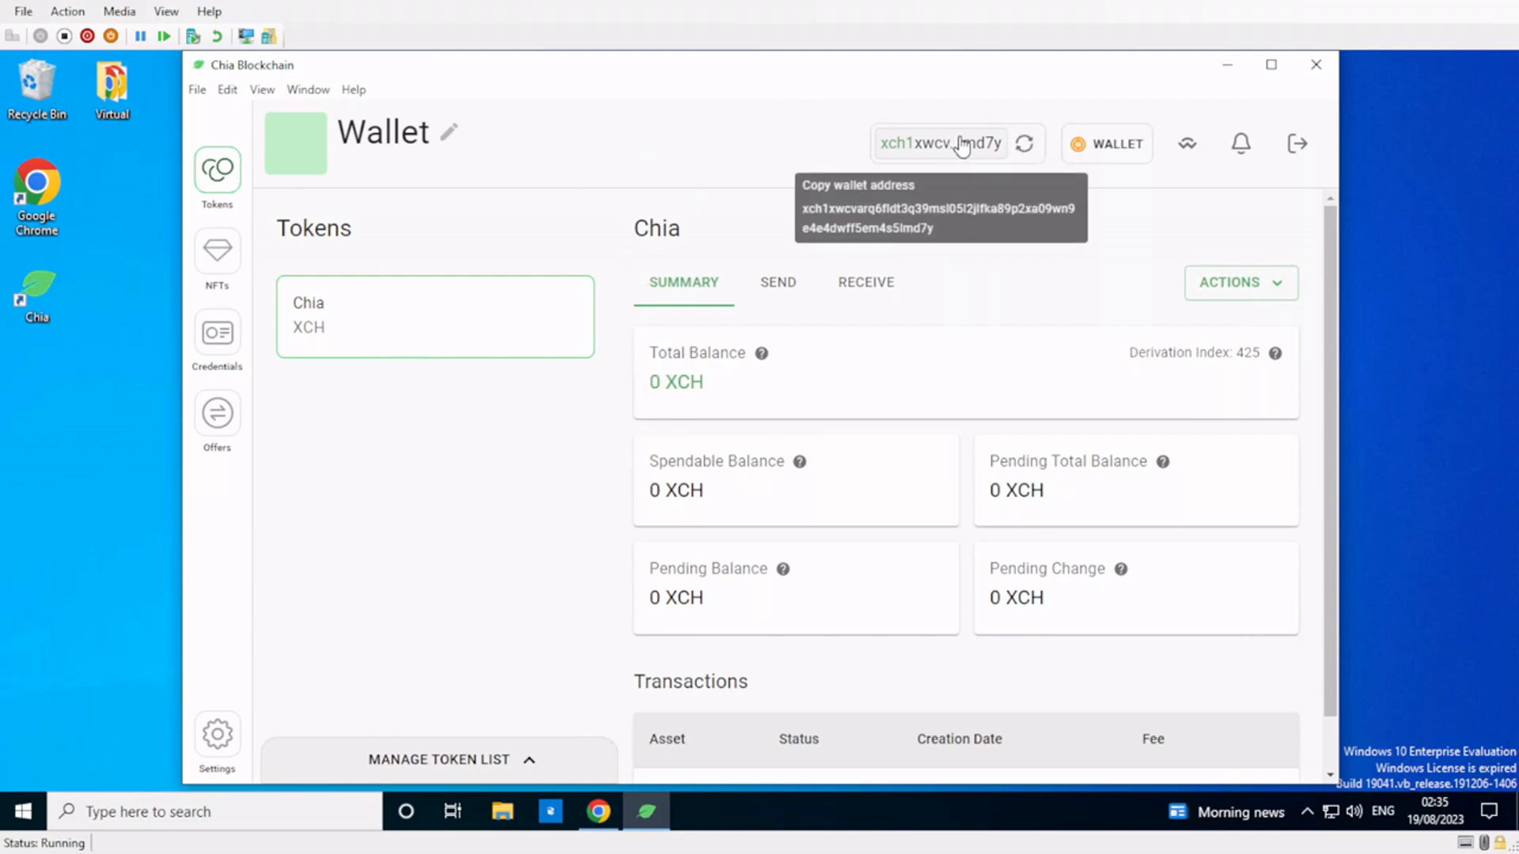
pyautogui.click(1024, 146)
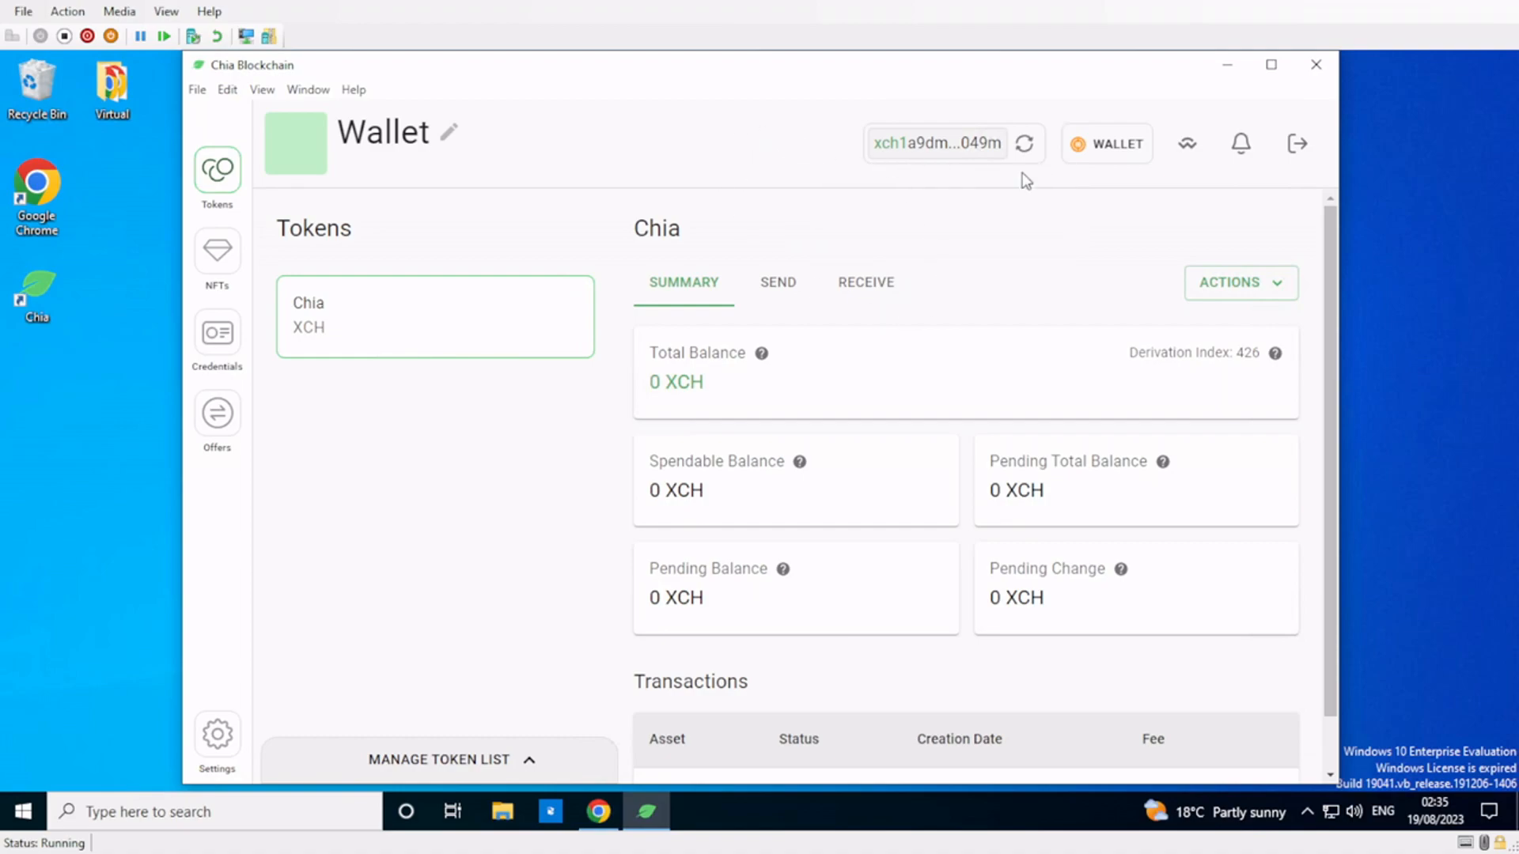
pyautogui.click(1026, 145)
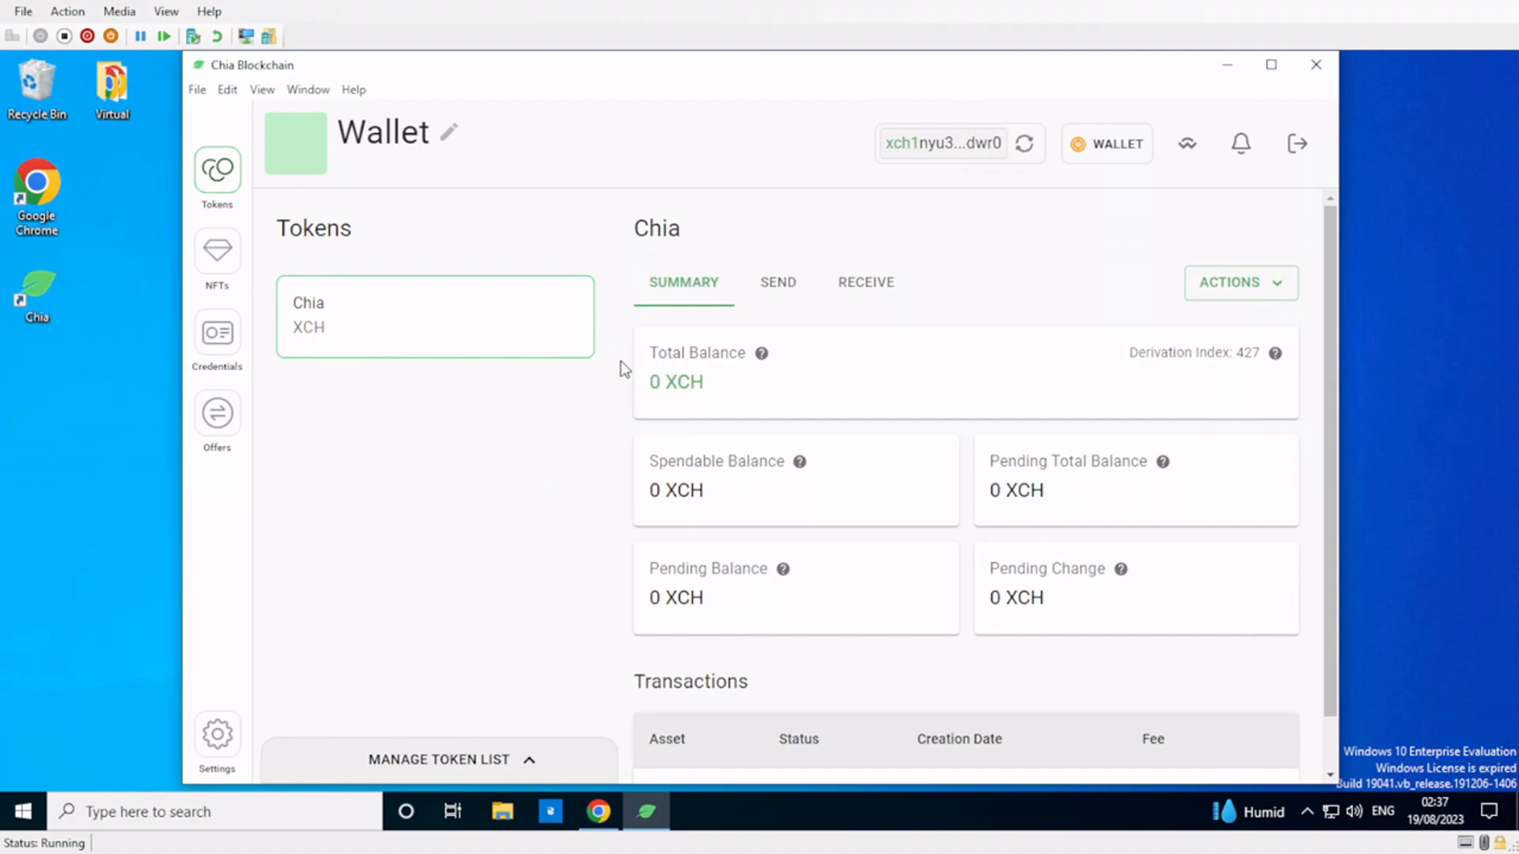
# - Open the form for sending XCH and review the available transaction fee options without choosing one
pyautogui.click(774, 297)
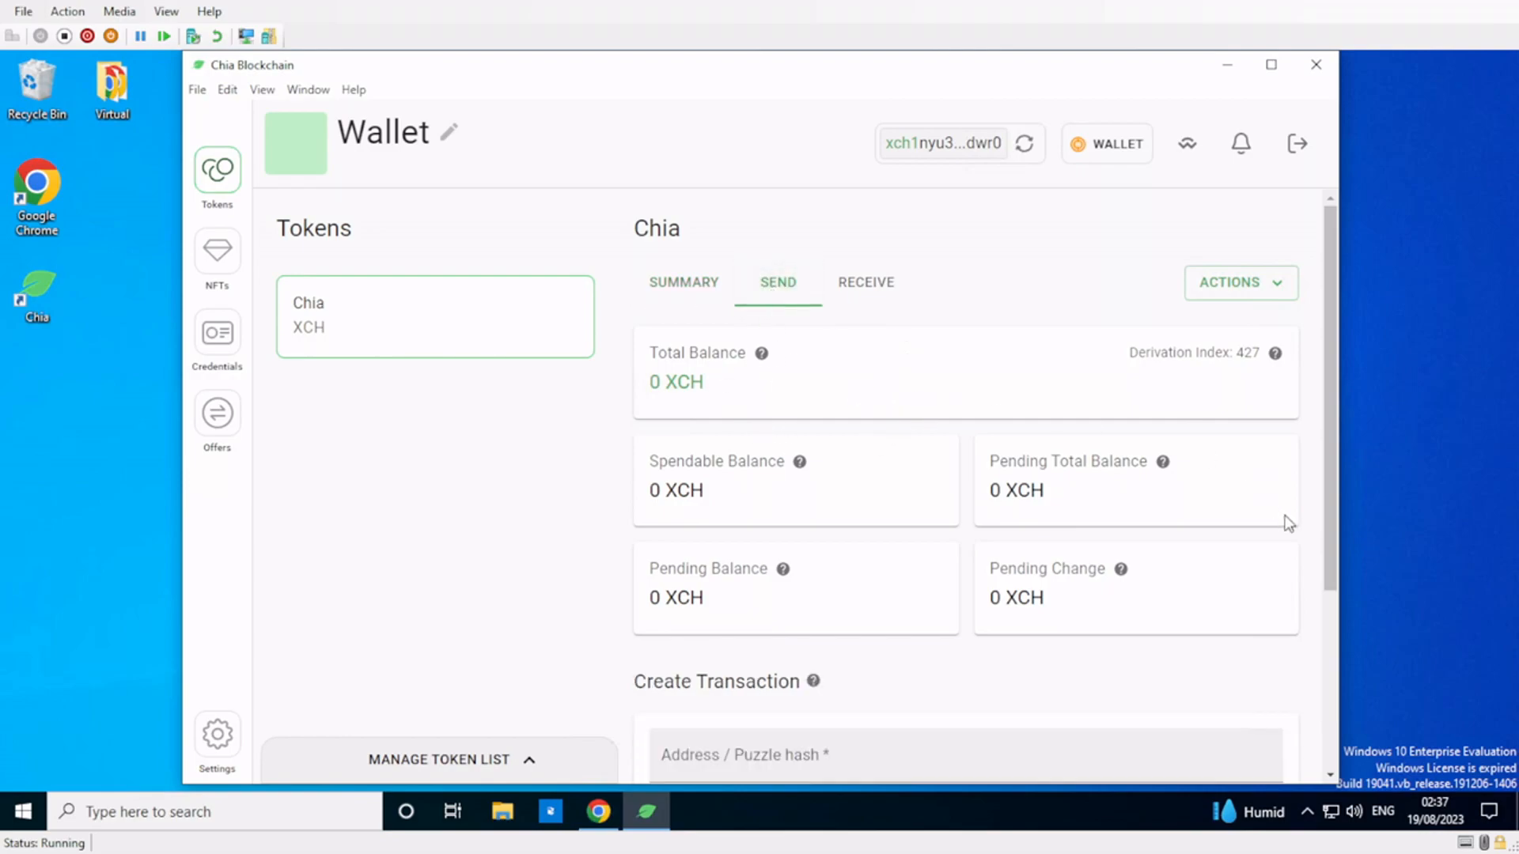
pyautogui.scroll(-3, 1335, 625)
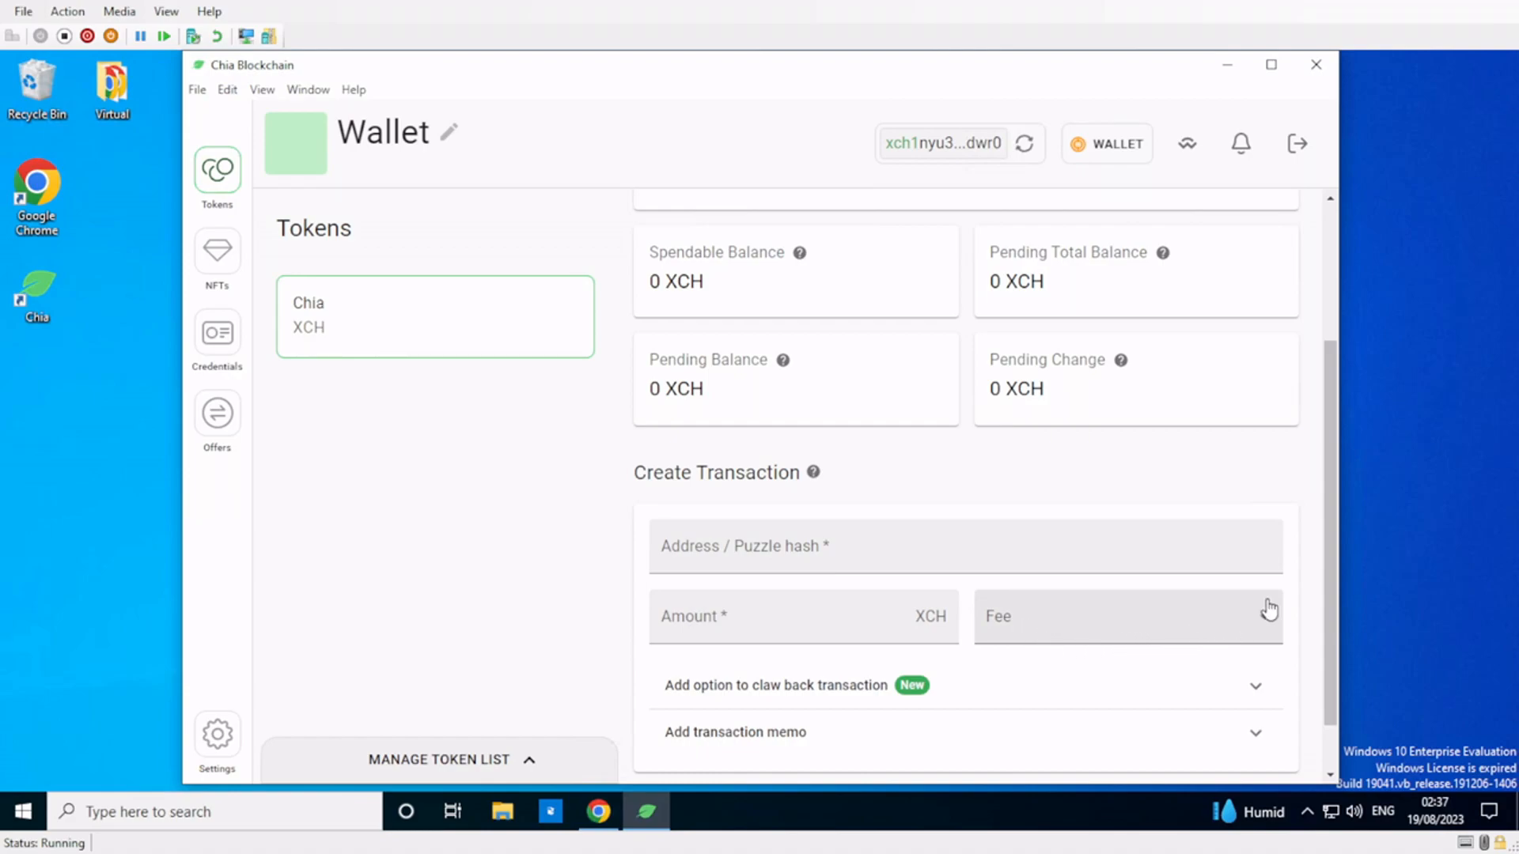
pyautogui.moveTo(1328, 564); pyautogui.dragTo(1311, 615)
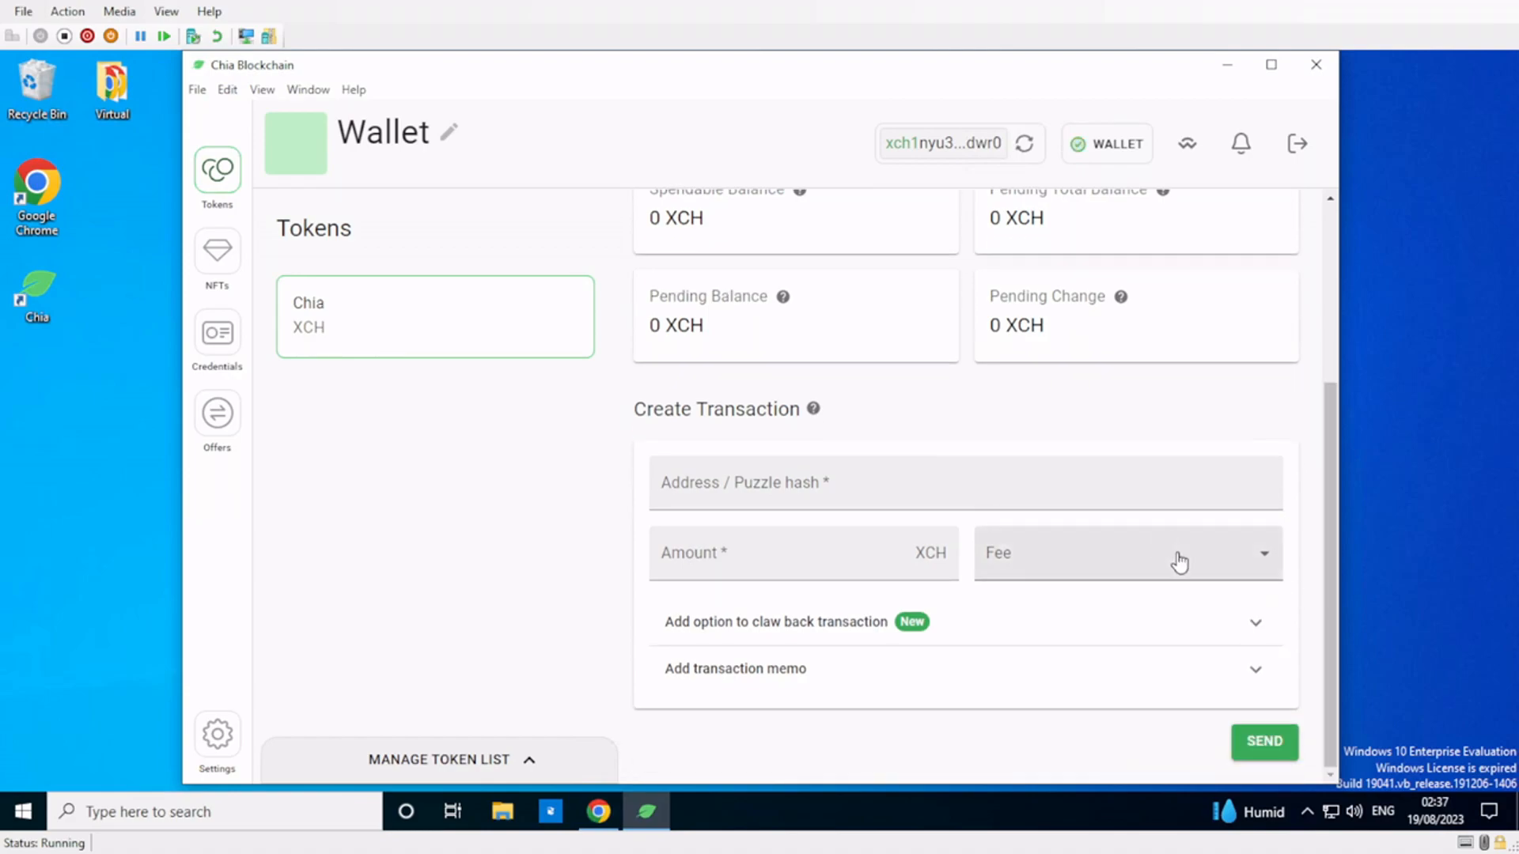
pyautogui.click(1256, 561)
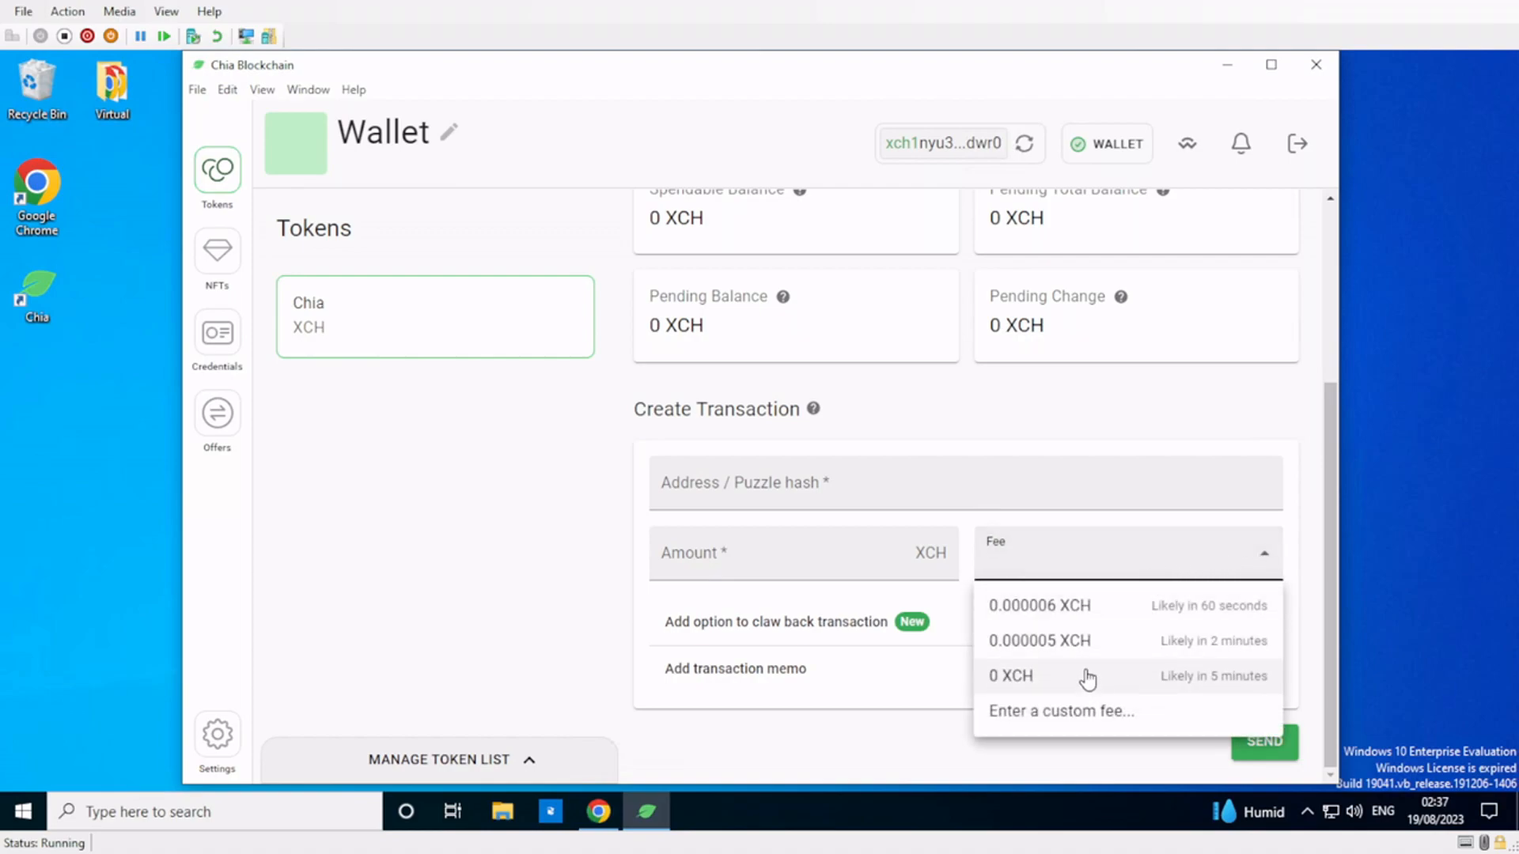
pyautogui.click(1265, 557)
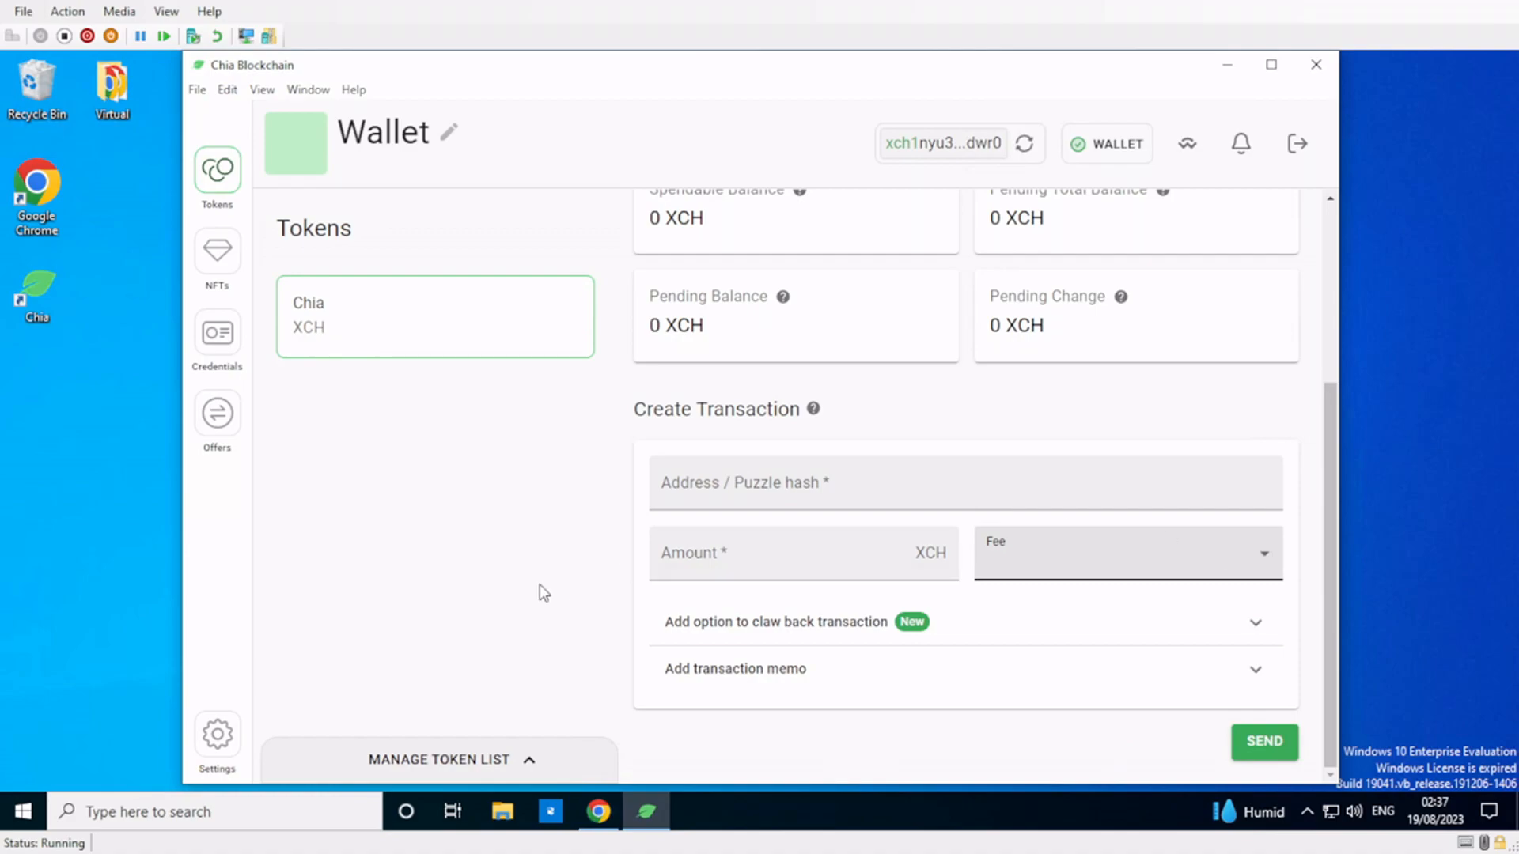
# - Expand the claw back and transaction memo options of the send form to review their fields
pyautogui.click(1255, 627)
pyautogui.scroll(-3, 1213, 650)
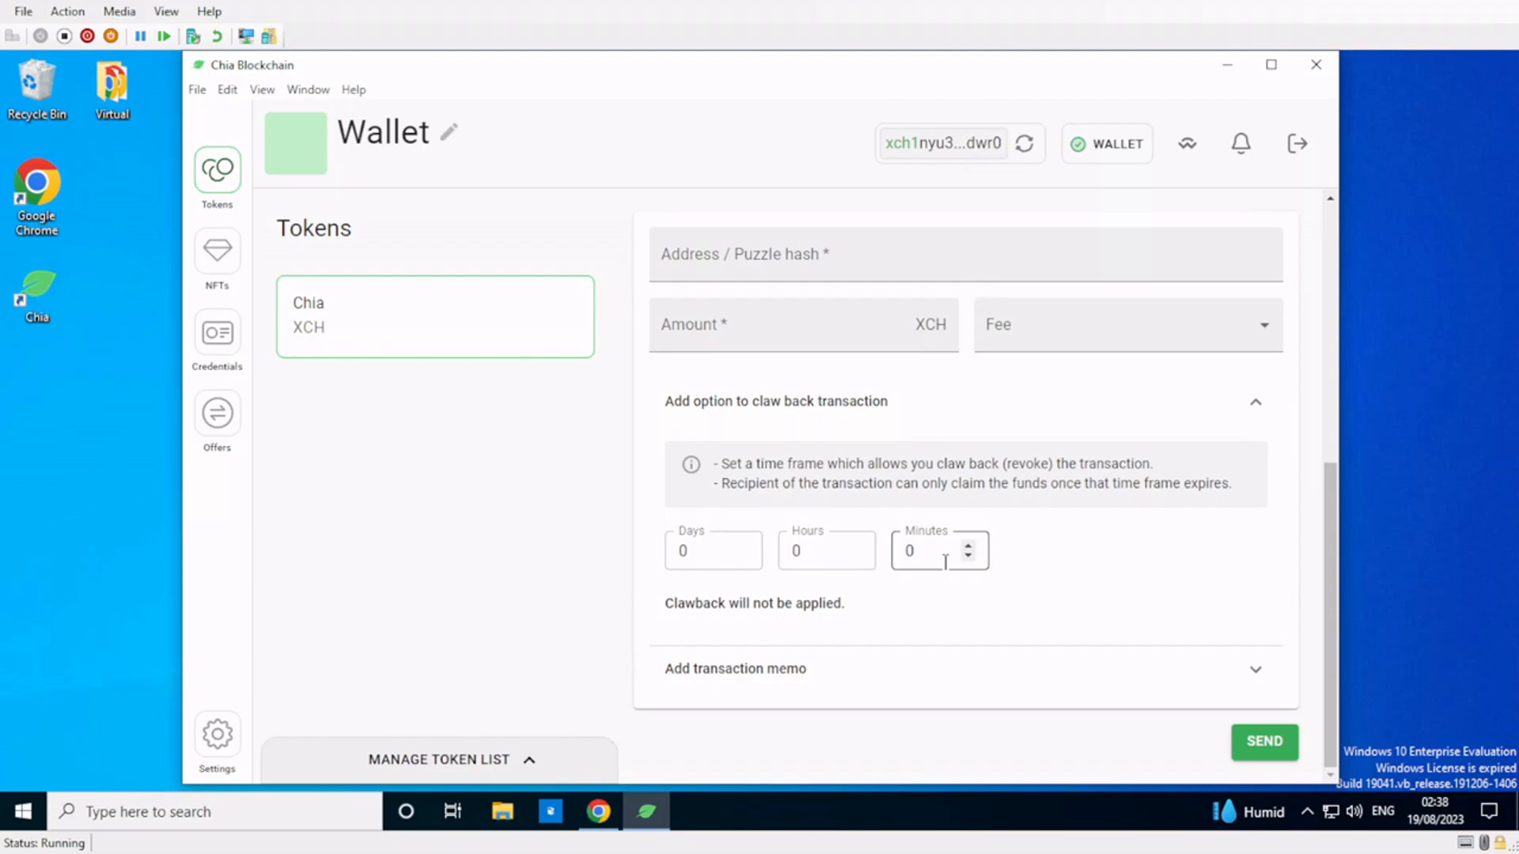
pyautogui.click(1255, 674)
pyautogui.scroll(-3, 1041, 668)
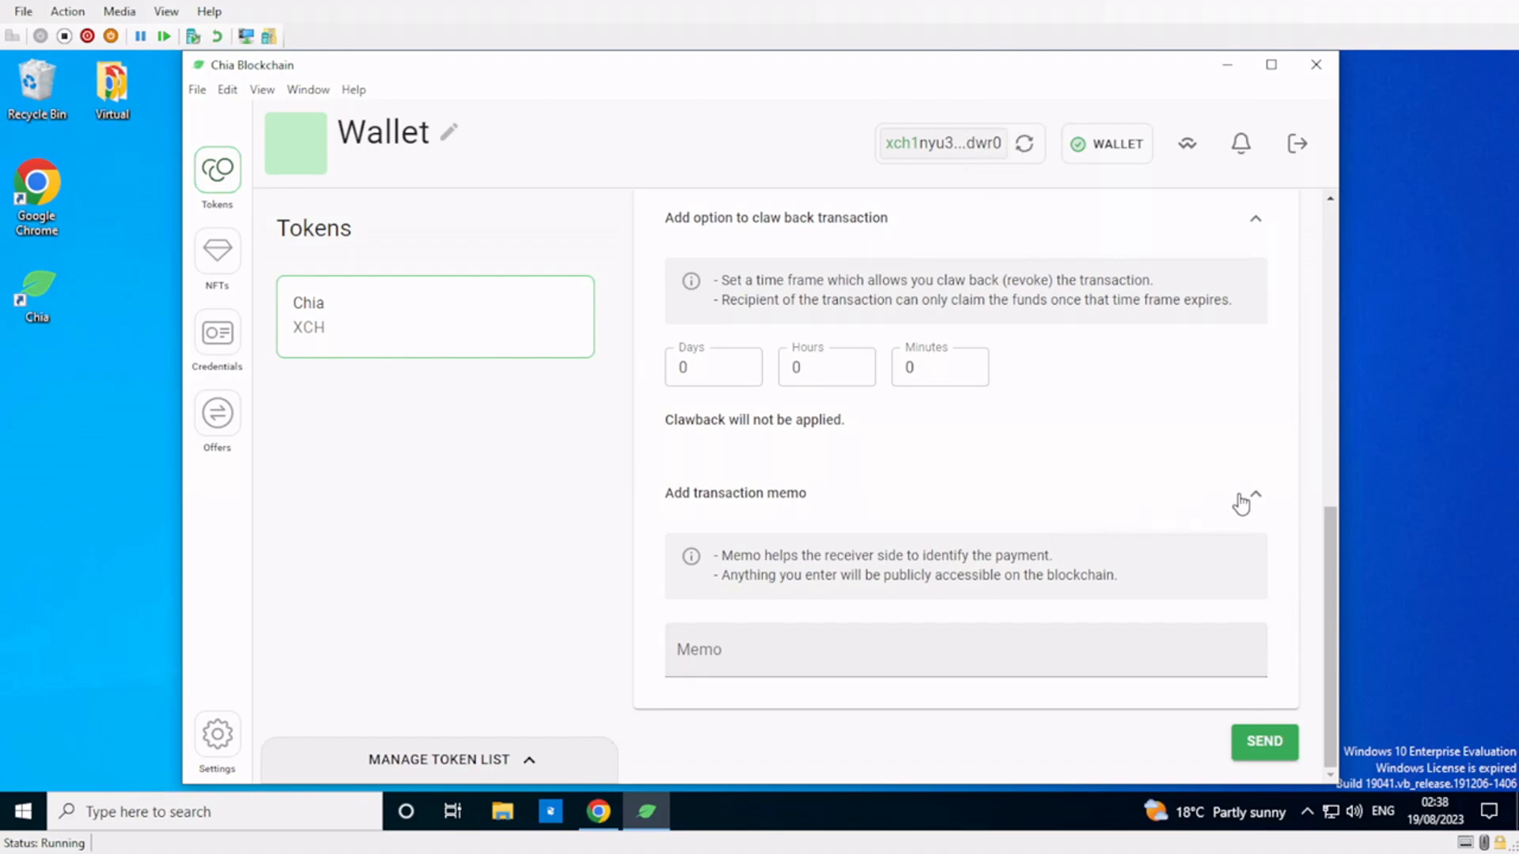
# - Display the Chia wallet's full receive address
pyautogui.scroll(10, 1196, 507)
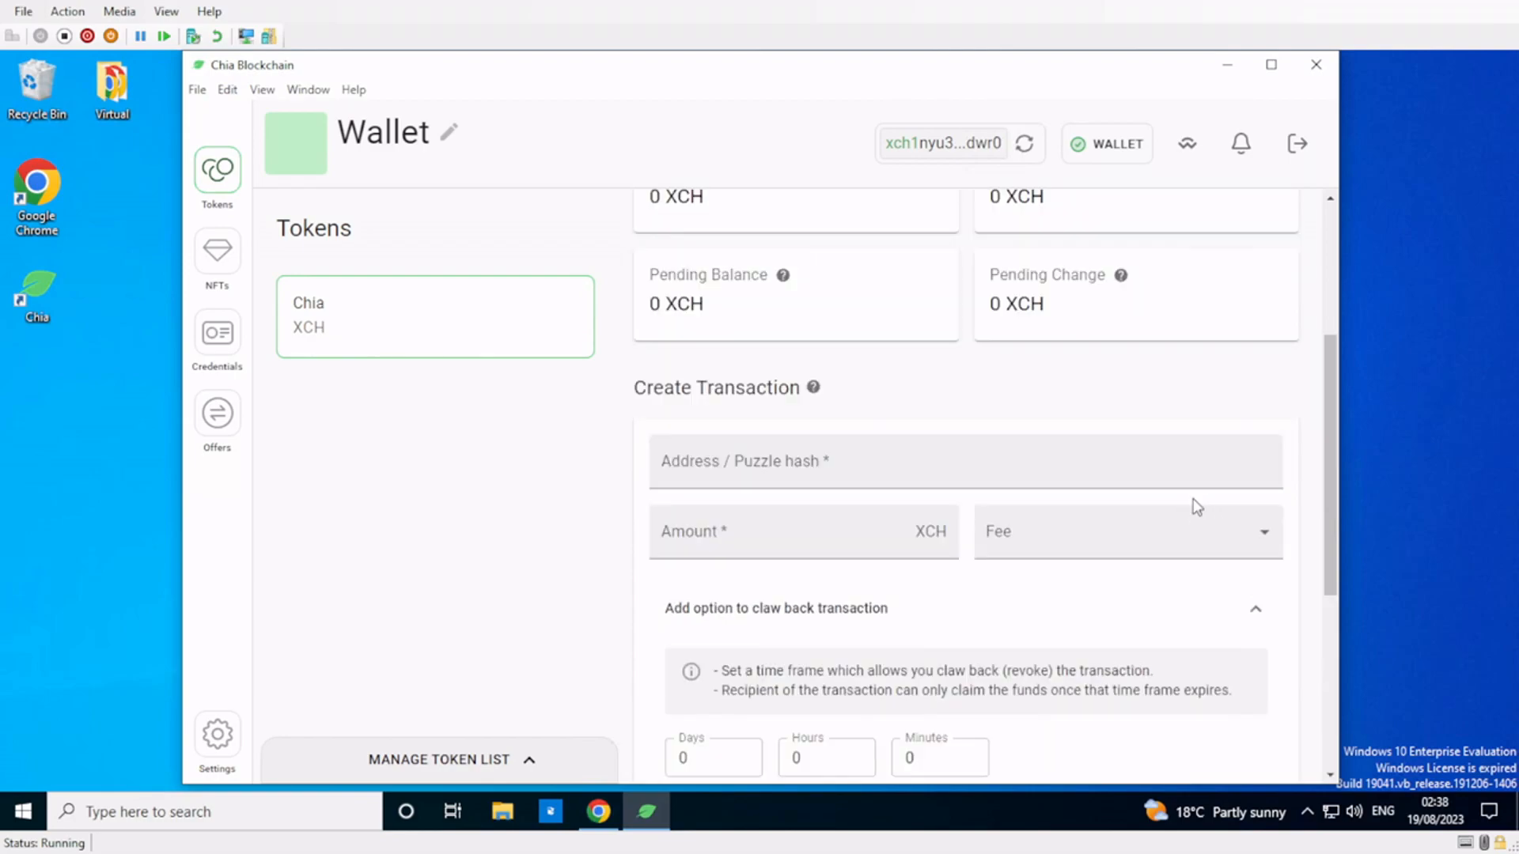
pyautogui.click(868, 287)
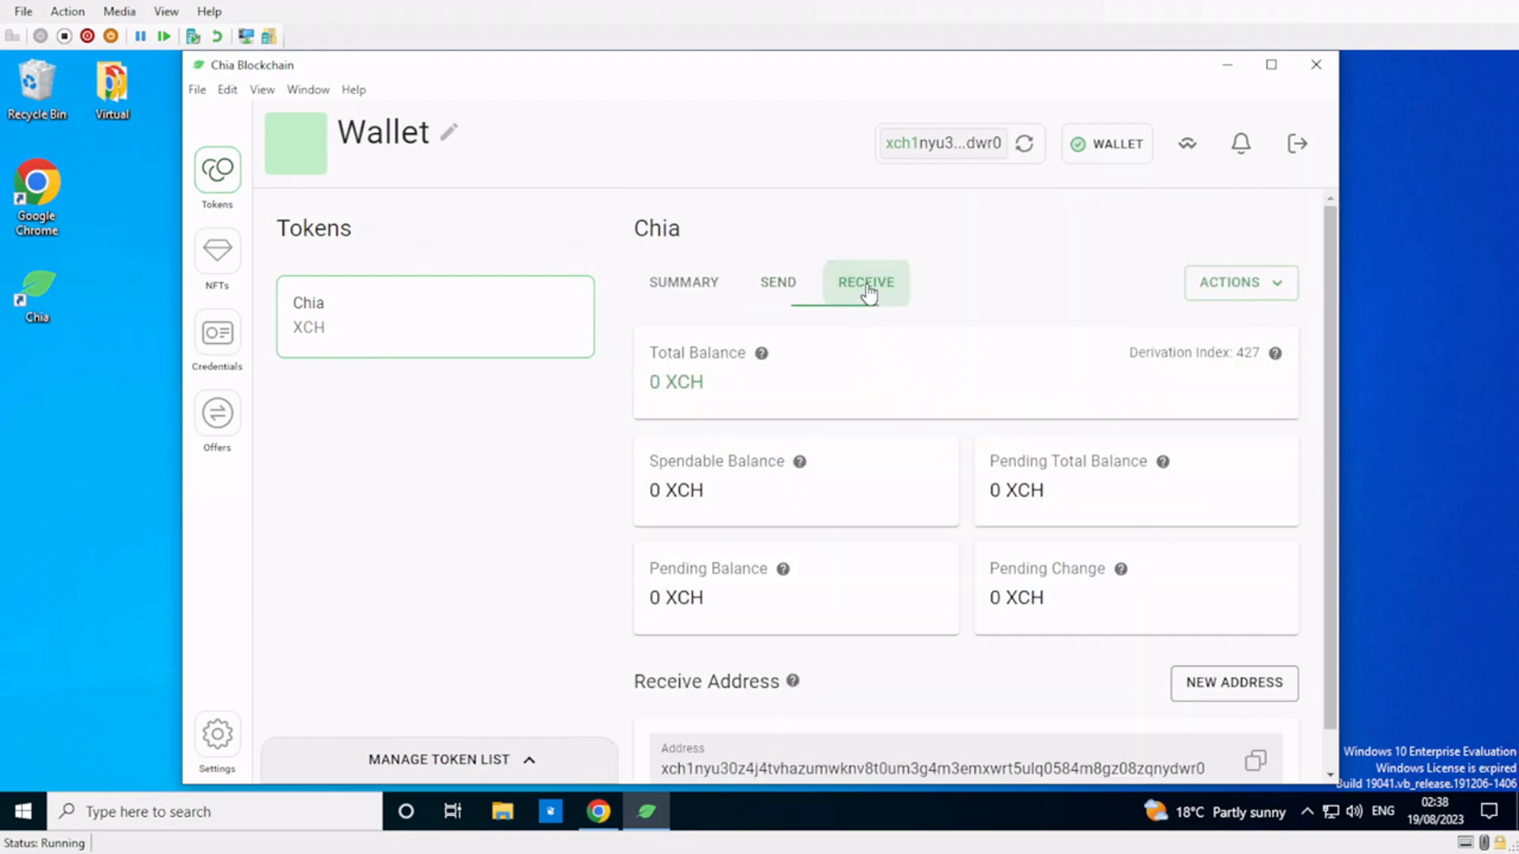
pyautogui.scroll(-1, 907, 327)
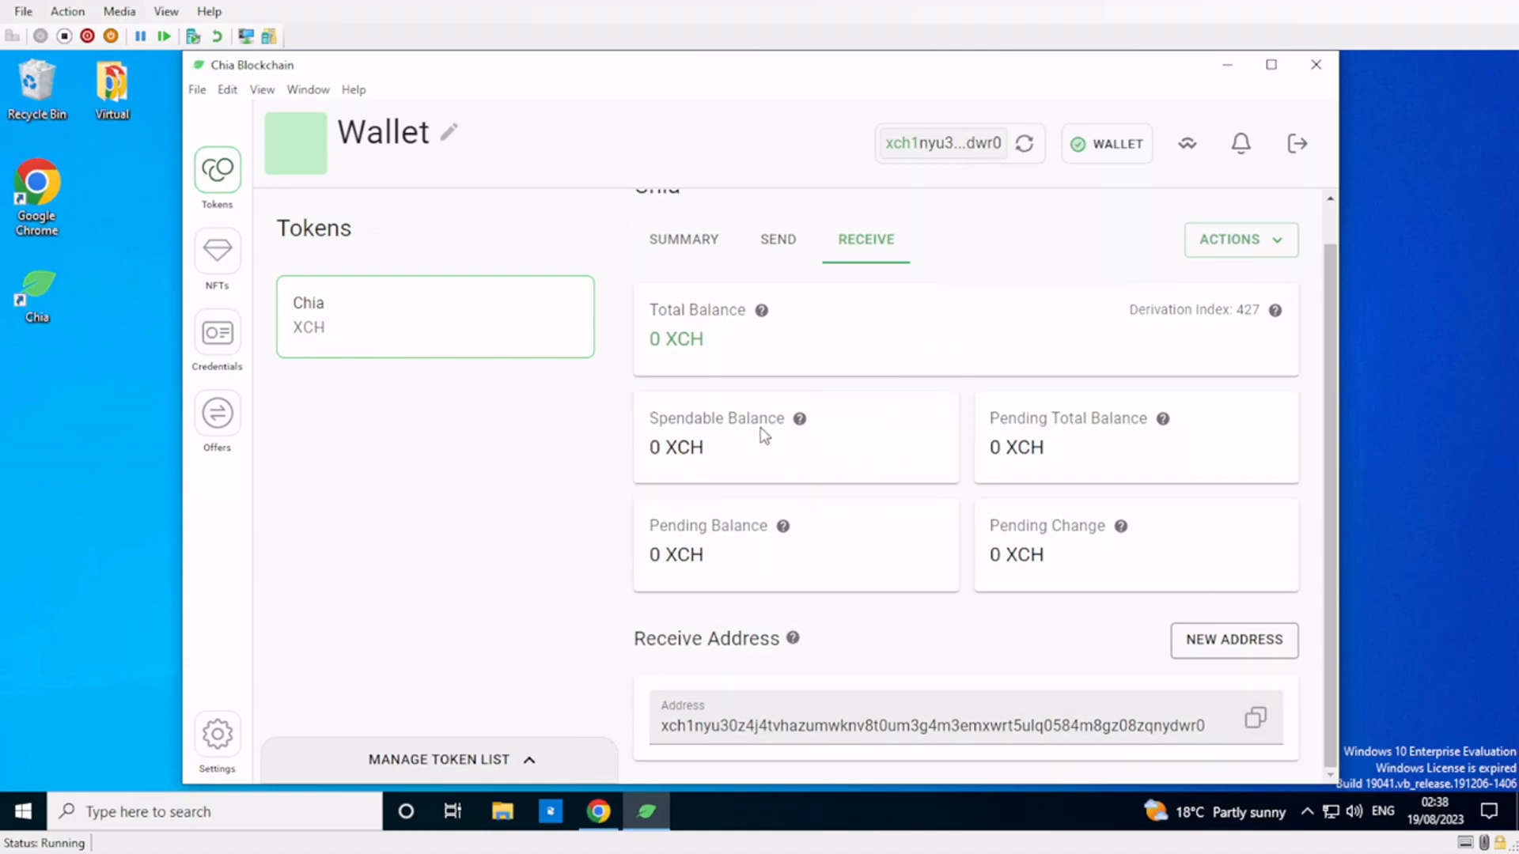
# - Review the additional actions available for the Chia token and close the list without choosing one
pyautogui.scroll(1, 909, 447)
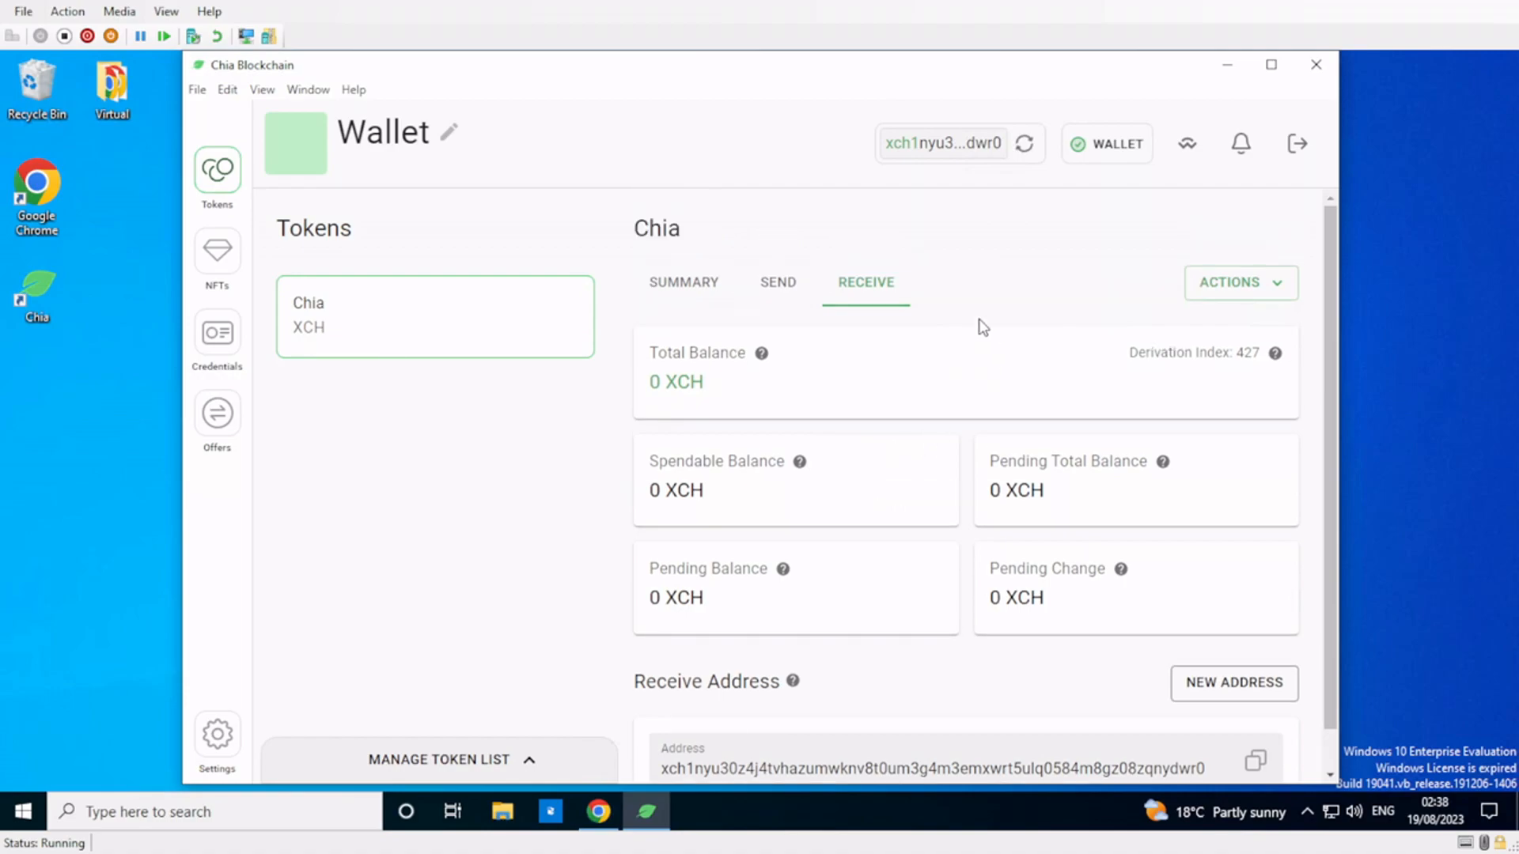
pyautogui.click(1284, 291)
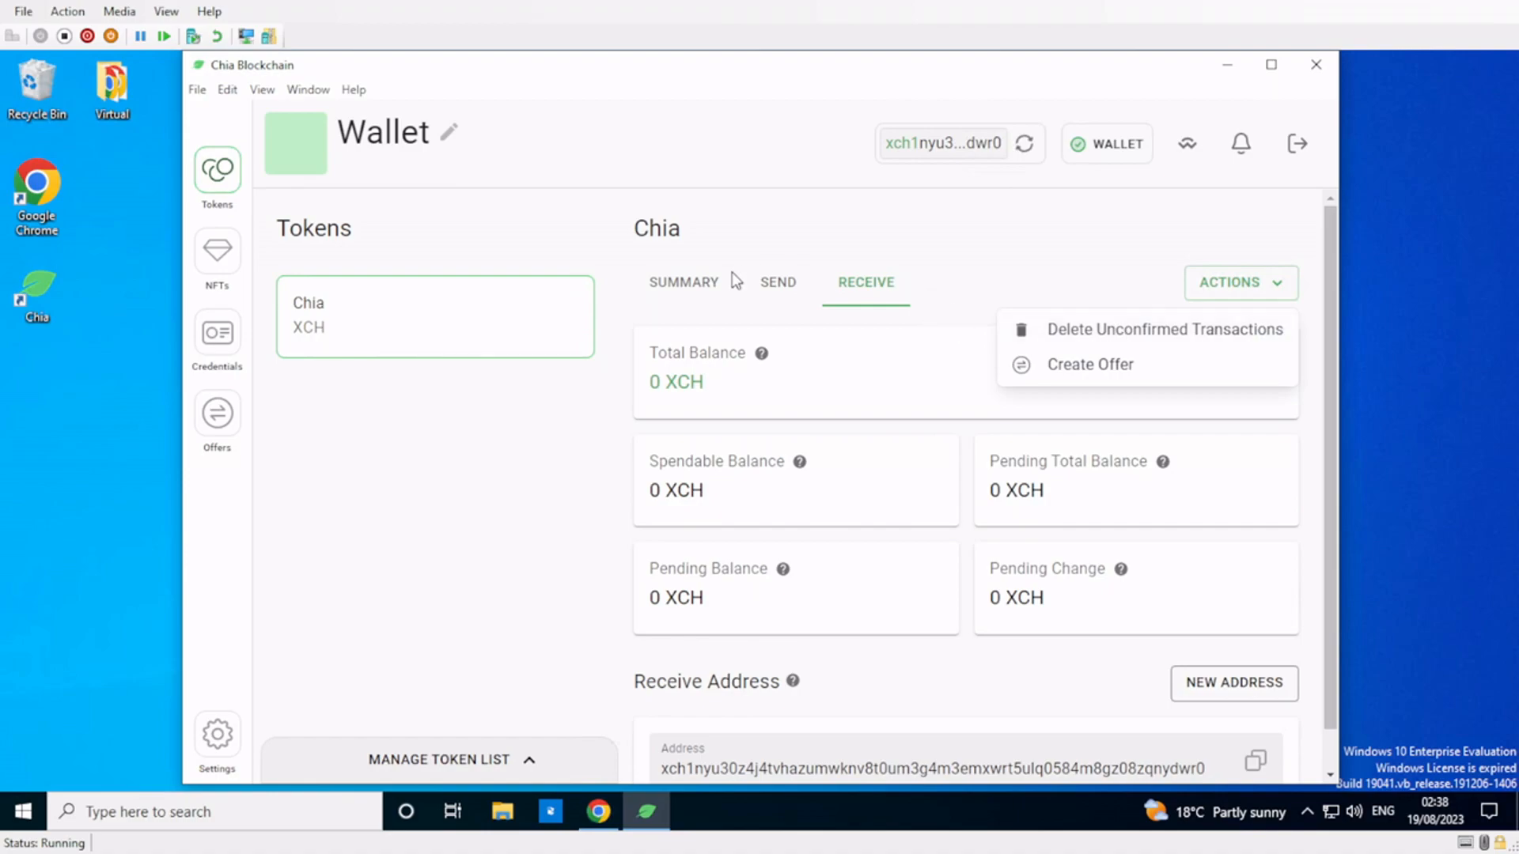
pyautogui.click(664, 279)
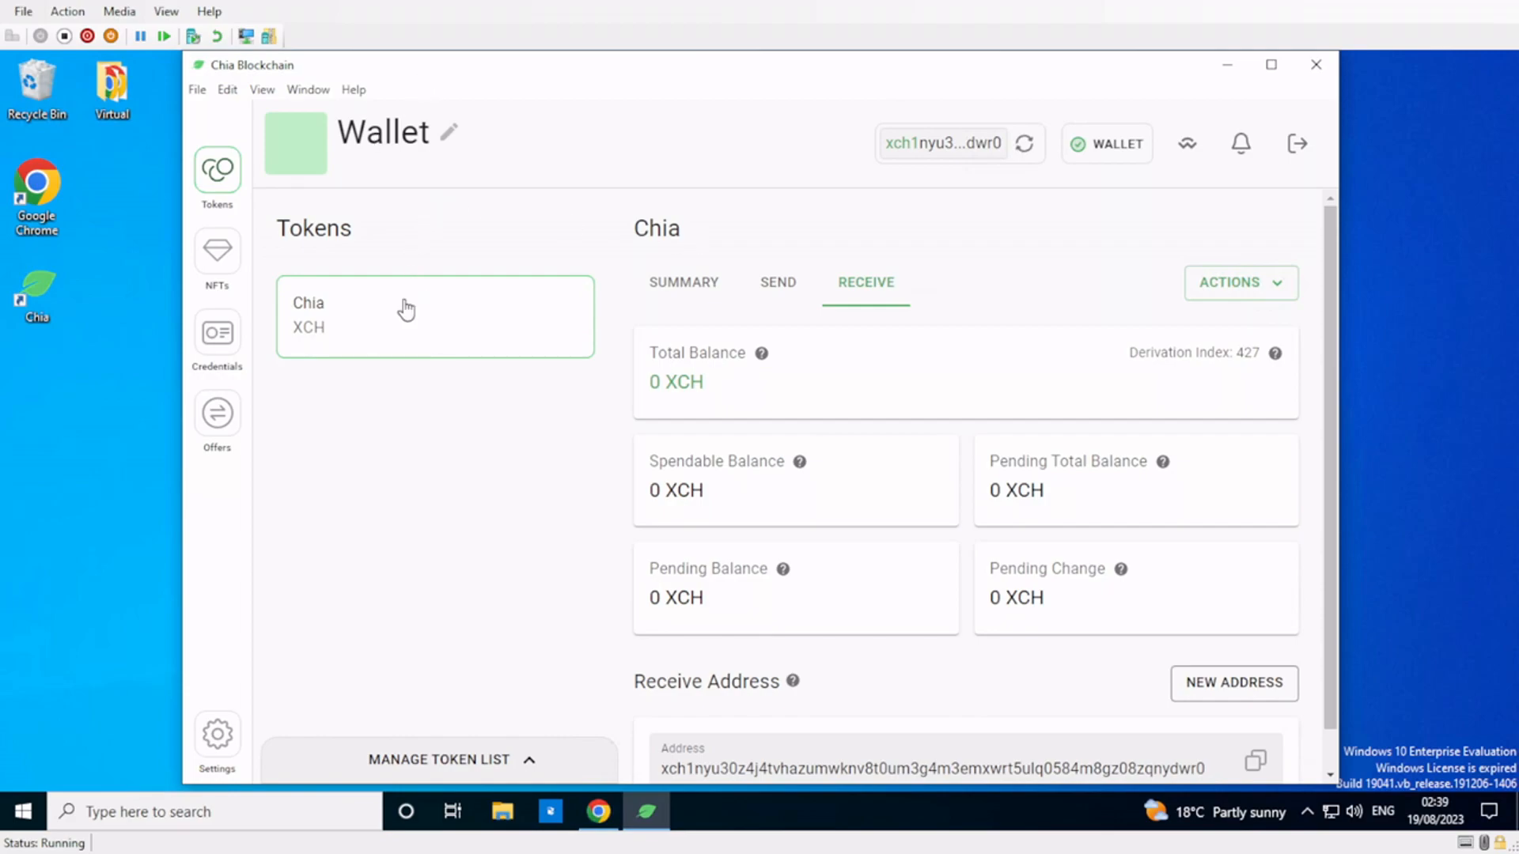
# - View the NFTs page and examine the Verifiable Credentials overview with its example credential types
pyautogui.click(198, 258)
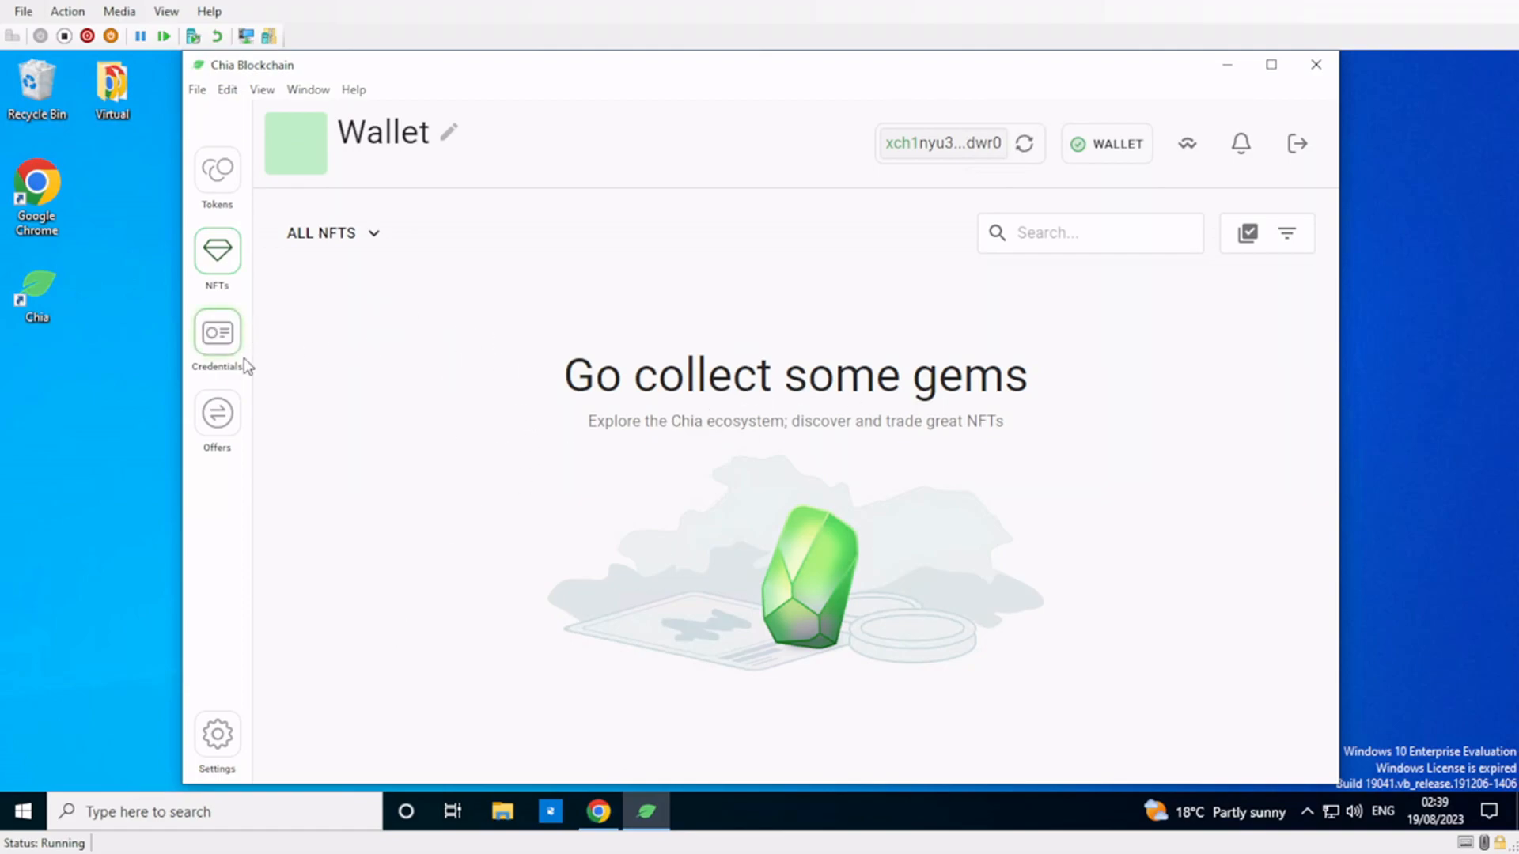
pyautogui.click(222, 348)
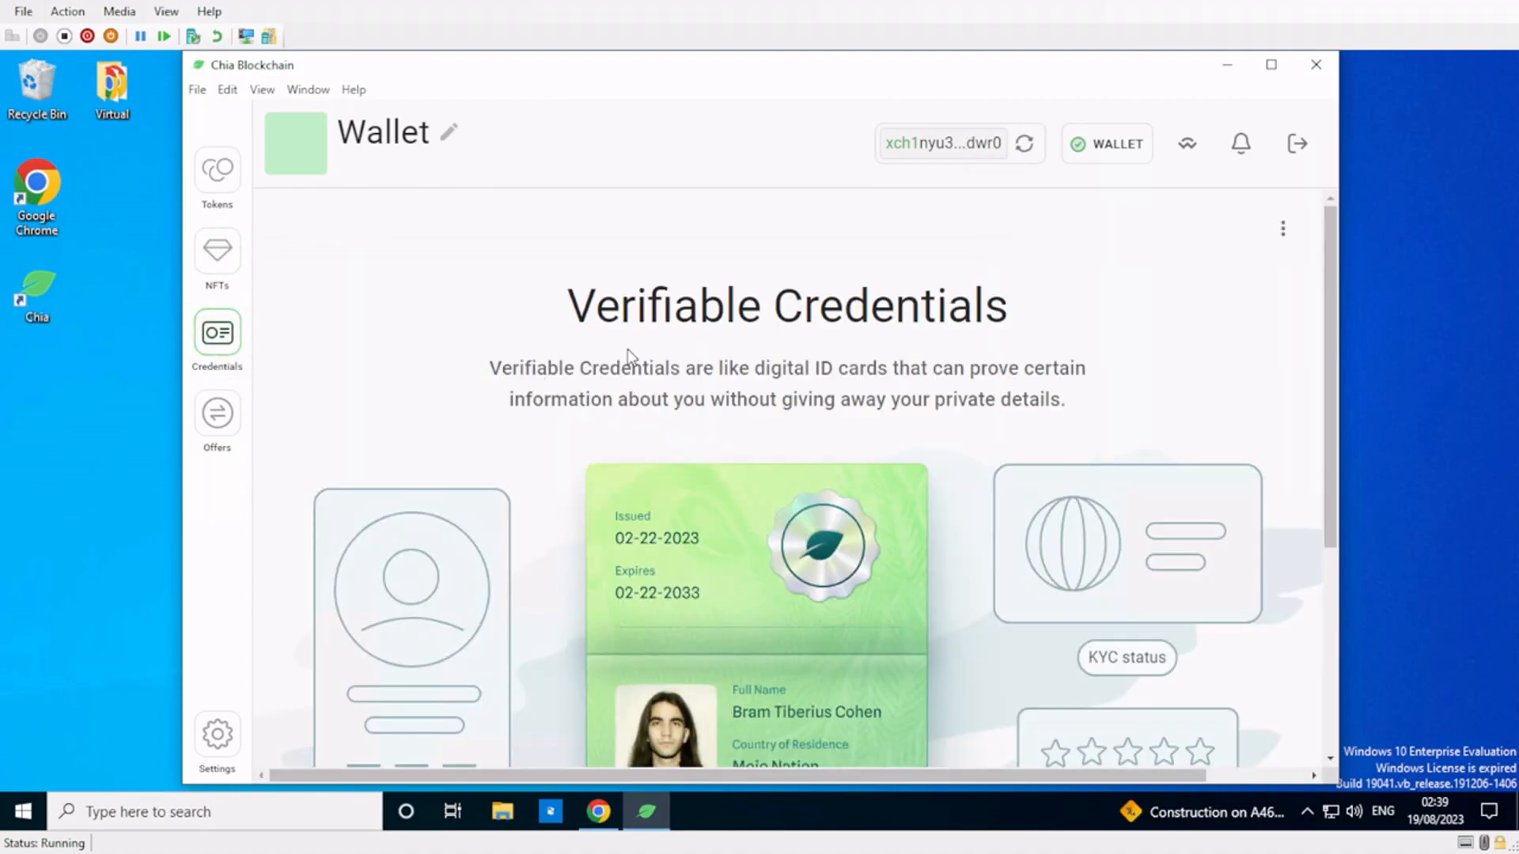
pyautogui.scroll(-2, 704, 462)
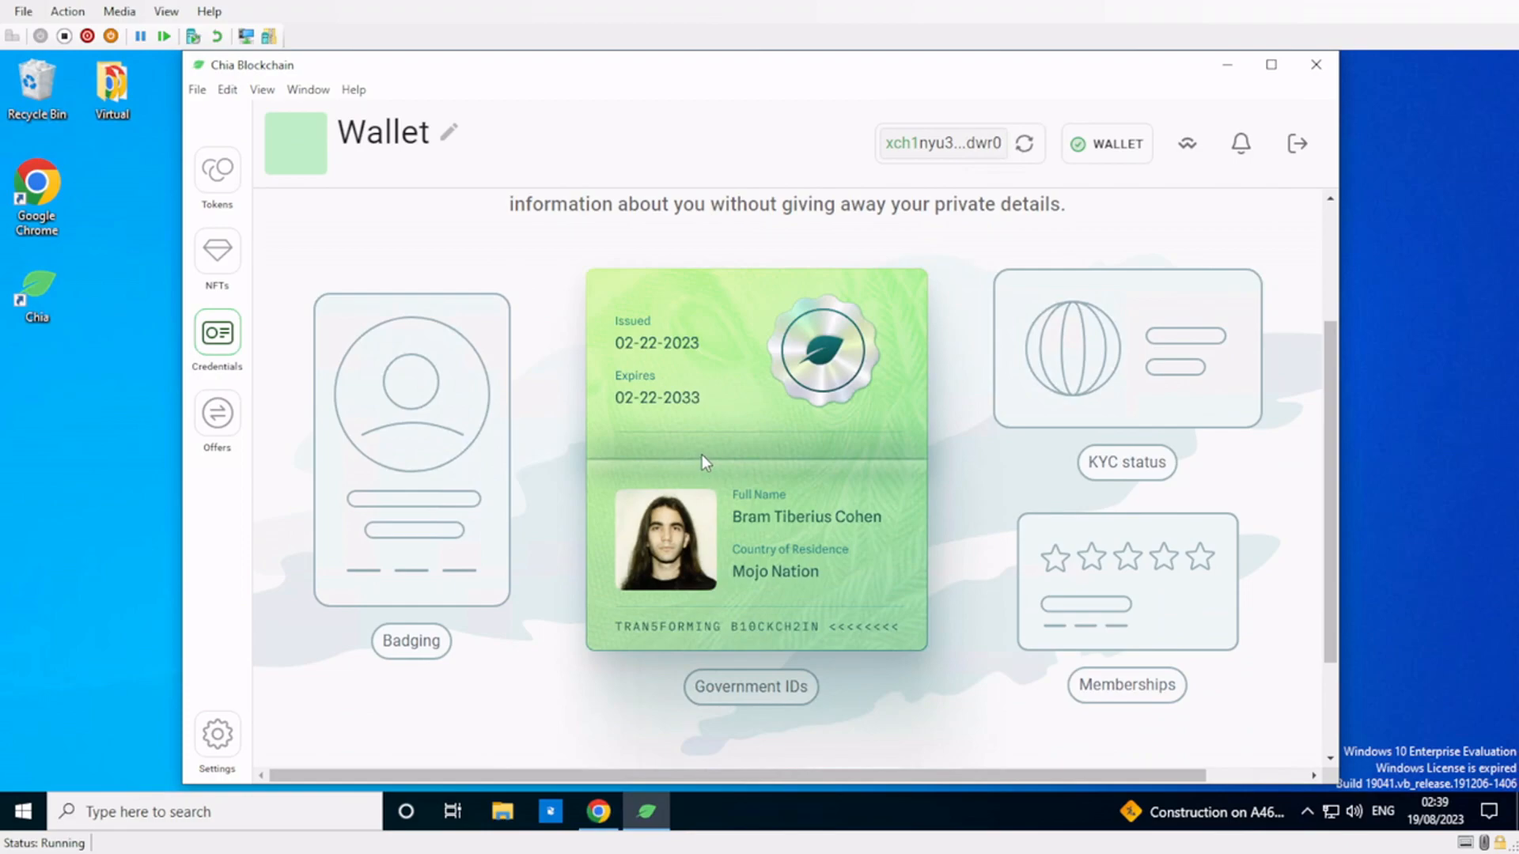
pyautogui.scroll(1, 714, 457)
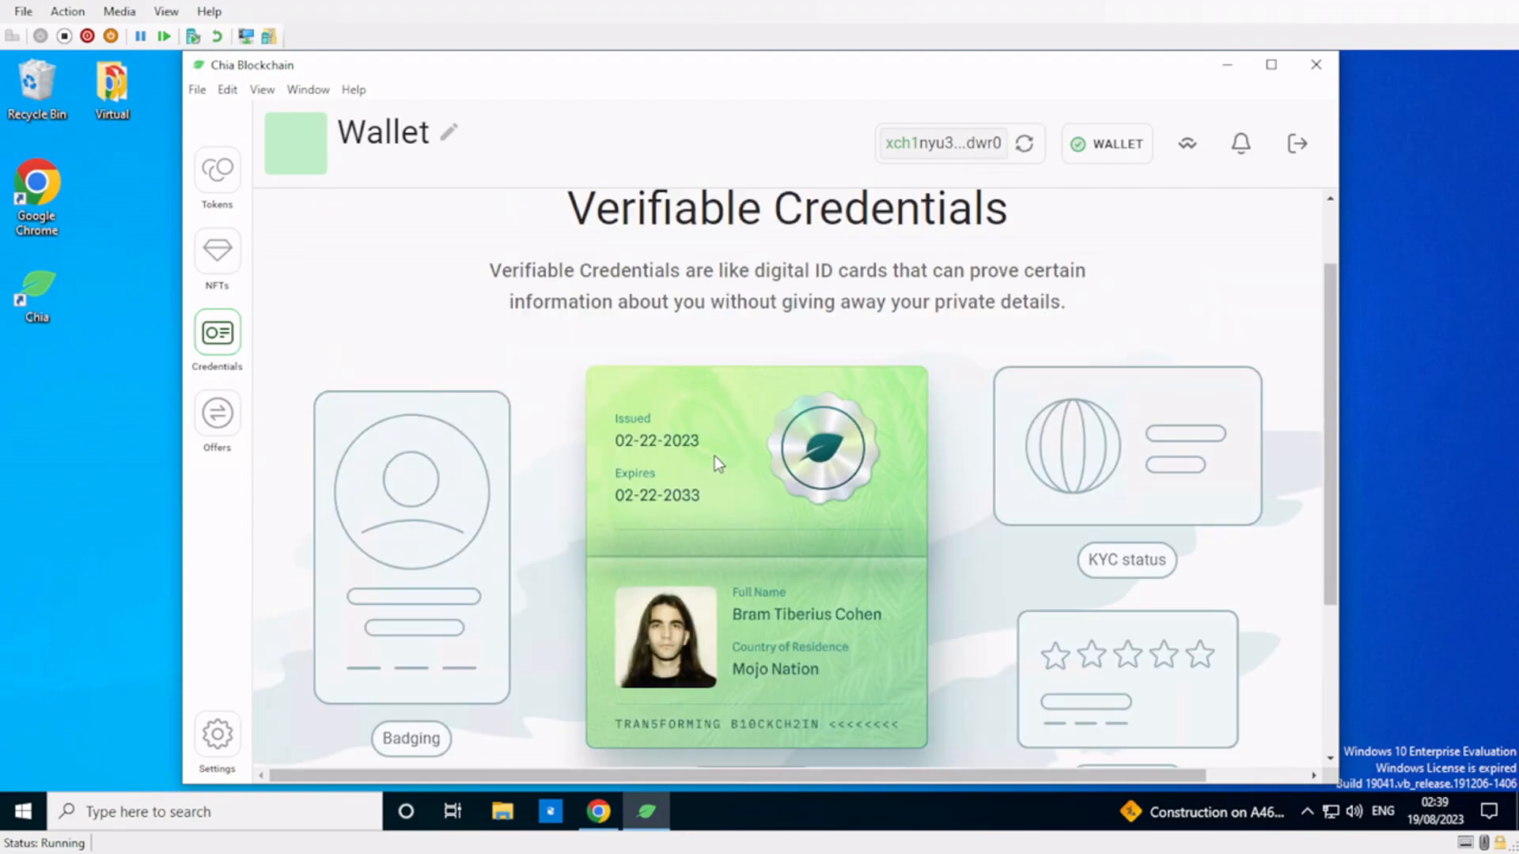
pyautogui.scroll(-1, 714, 456)
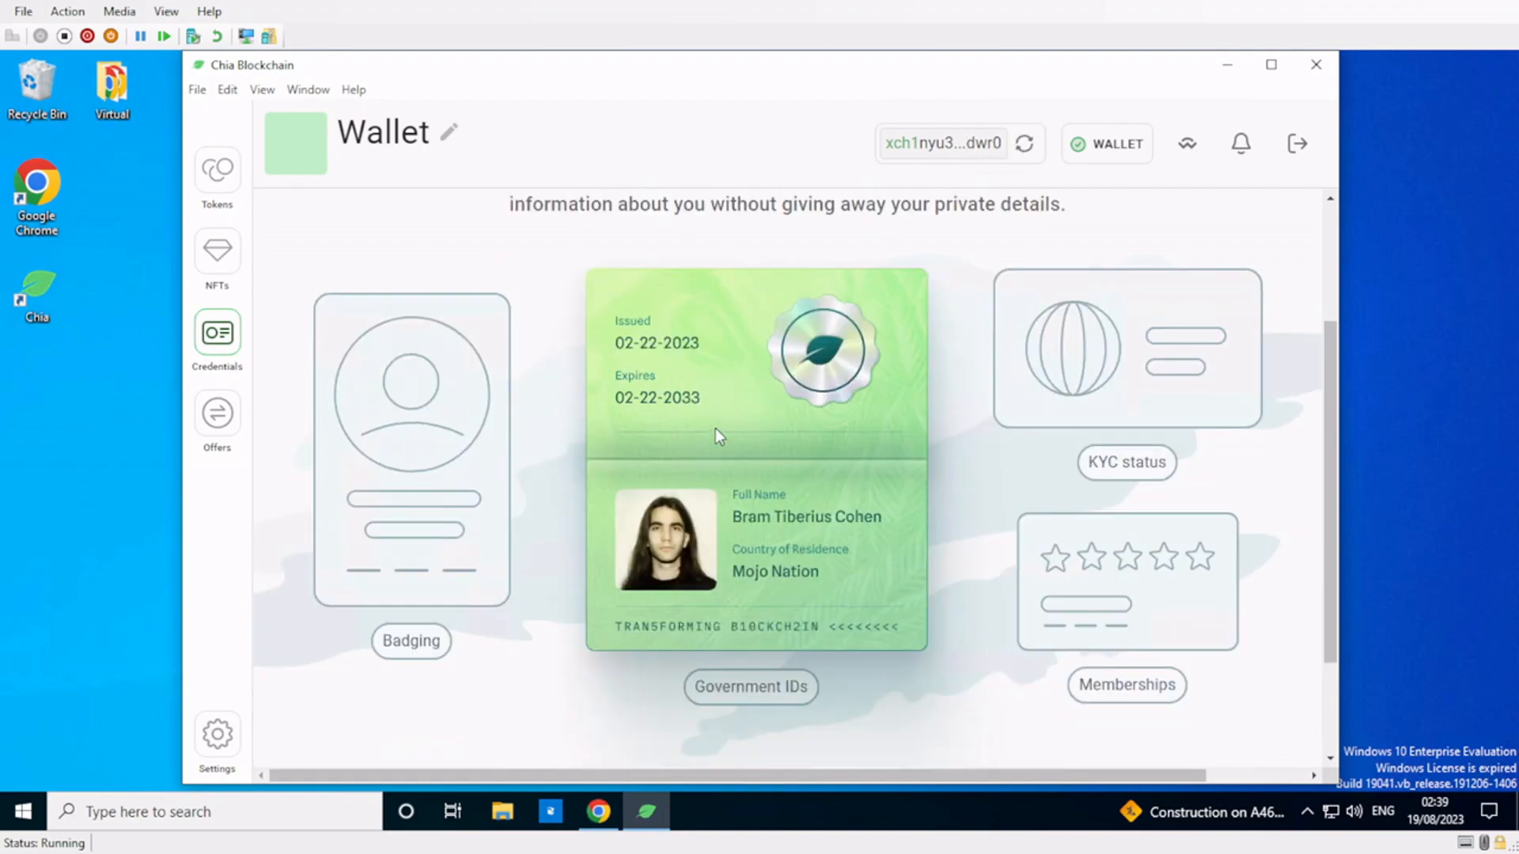
pyautogui.scroll(-1, 737, 458)
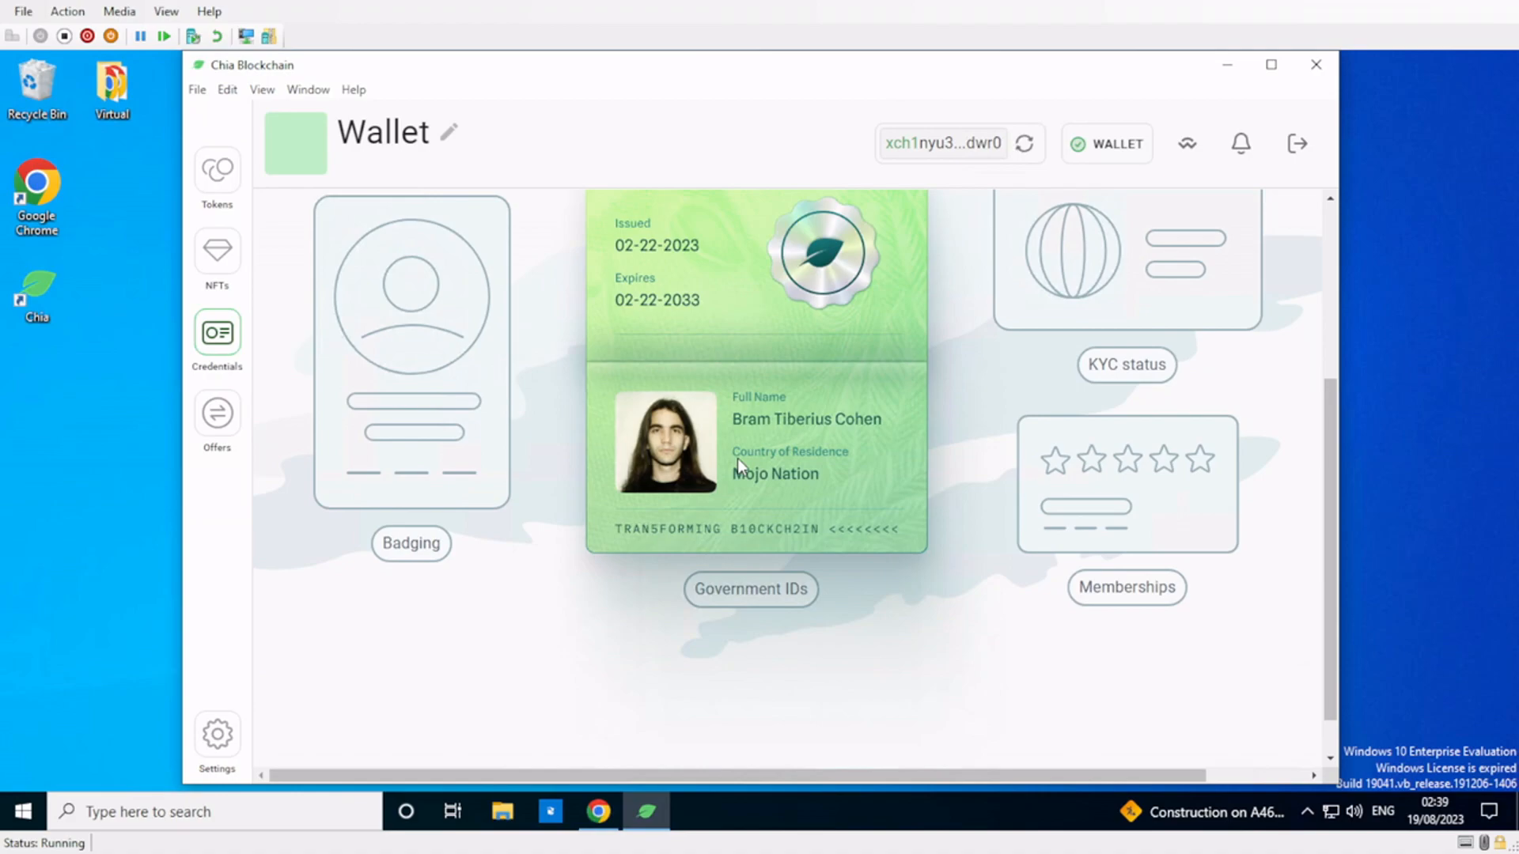
pyautogui.scroll(2, 625, 450)
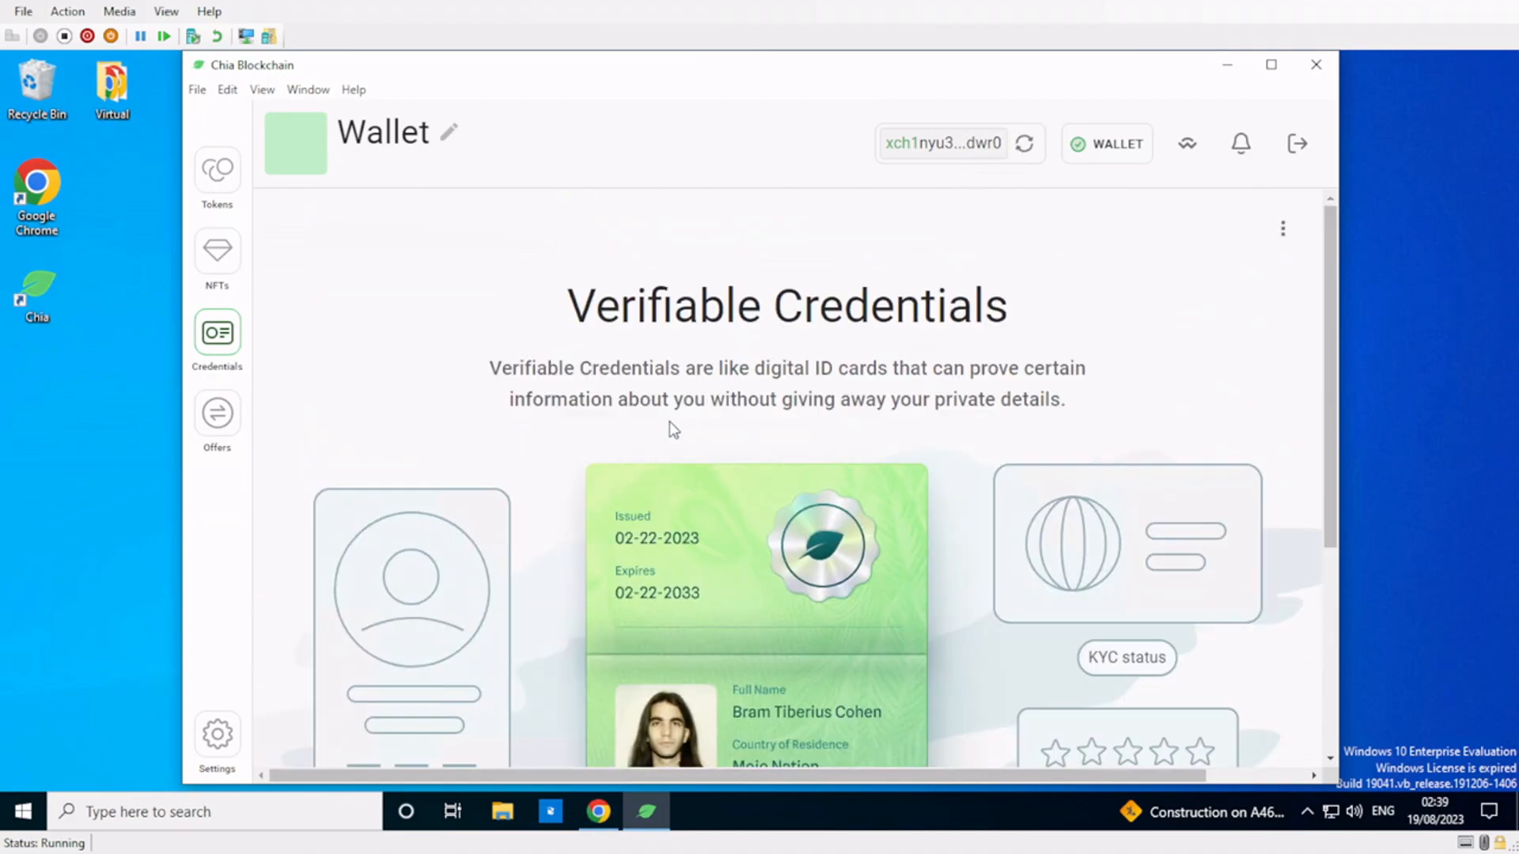
pyautogui.moveTo(902, 471); pyautogui.dragTo(991, 421)
pyautogui.scroll(-2, 1098, 373)
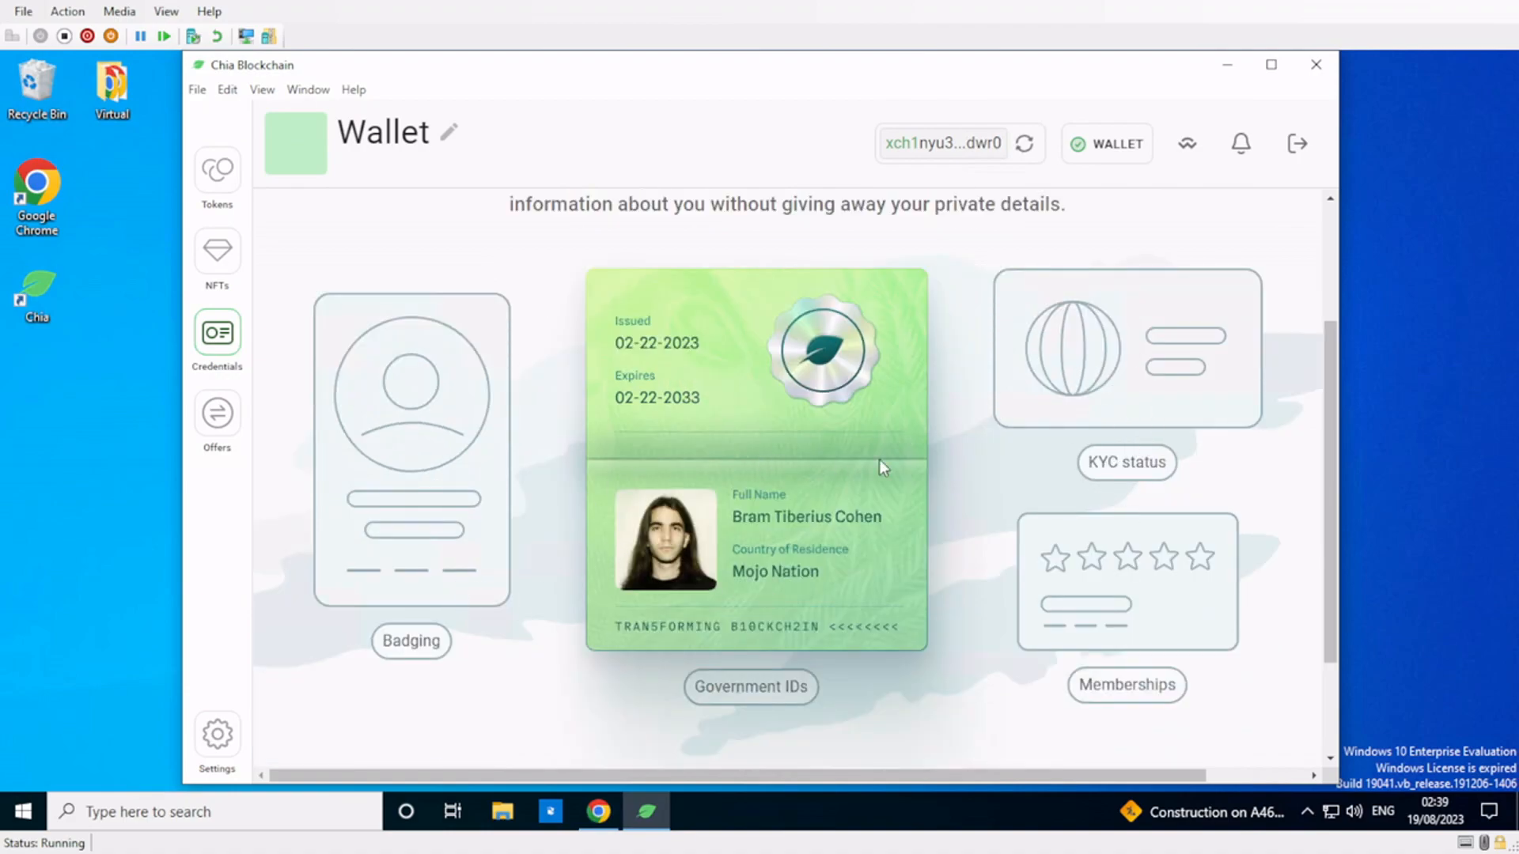
pyautogui.scroll(-2, 1023, 473)
pyautogui.scroll(4, 1005, 486)
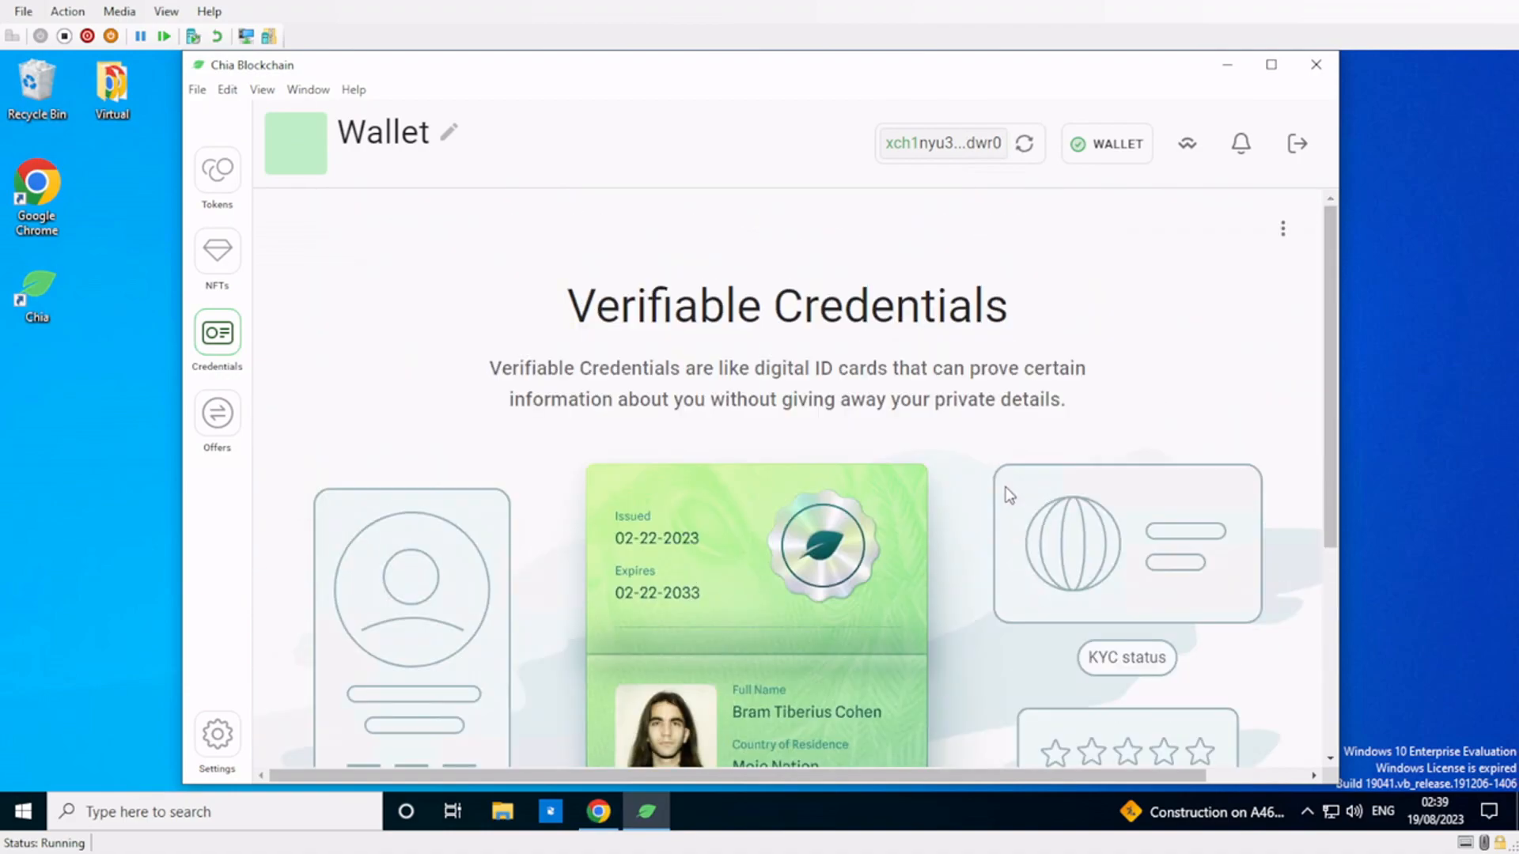
pyautogui.scroll(-2, 1000, 486)
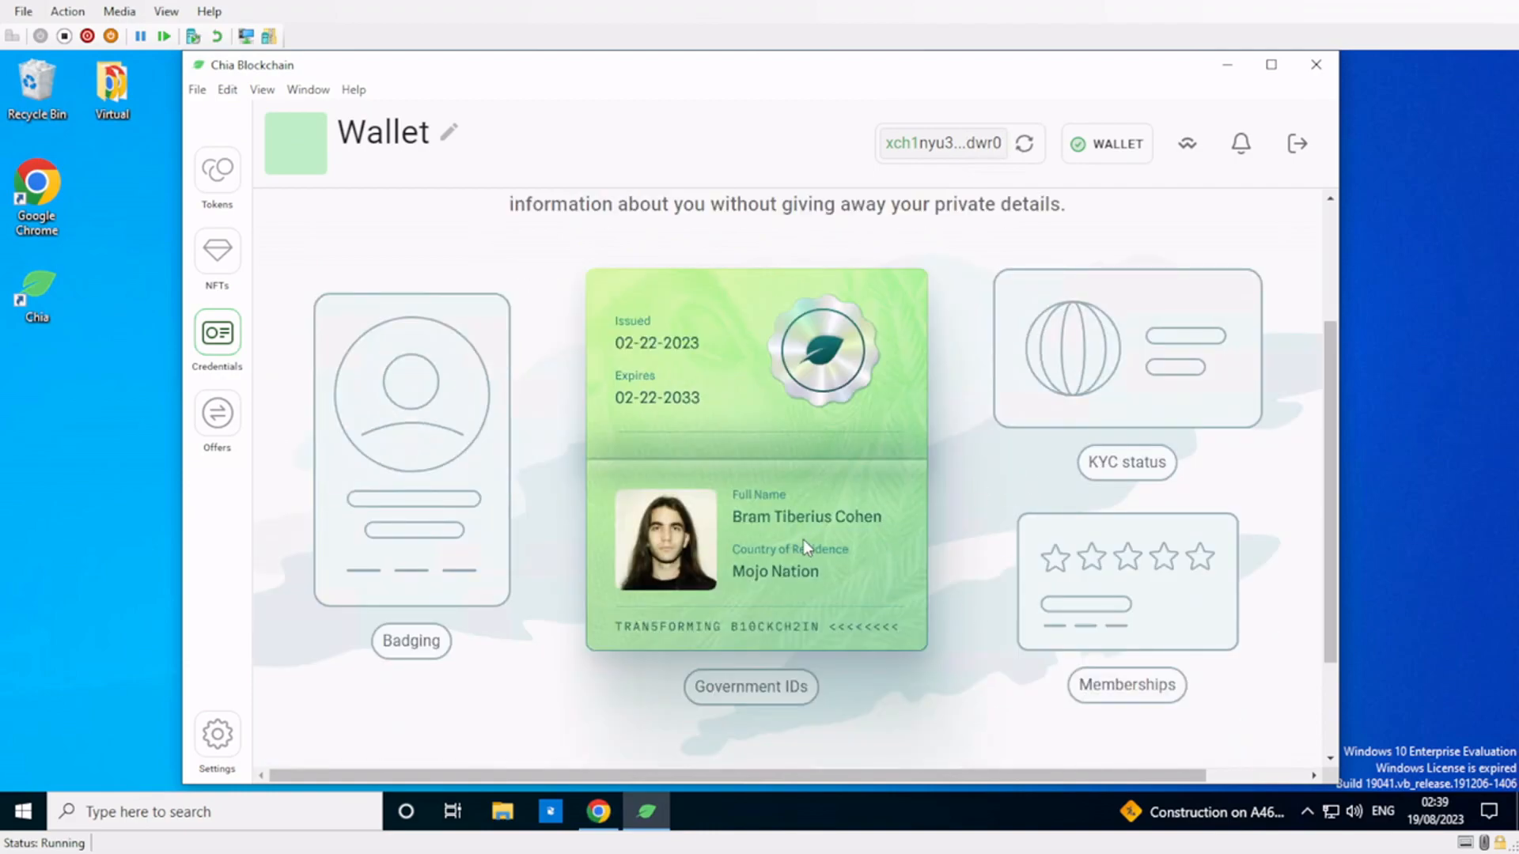
pyautogui.scroll(2, 965, 503)
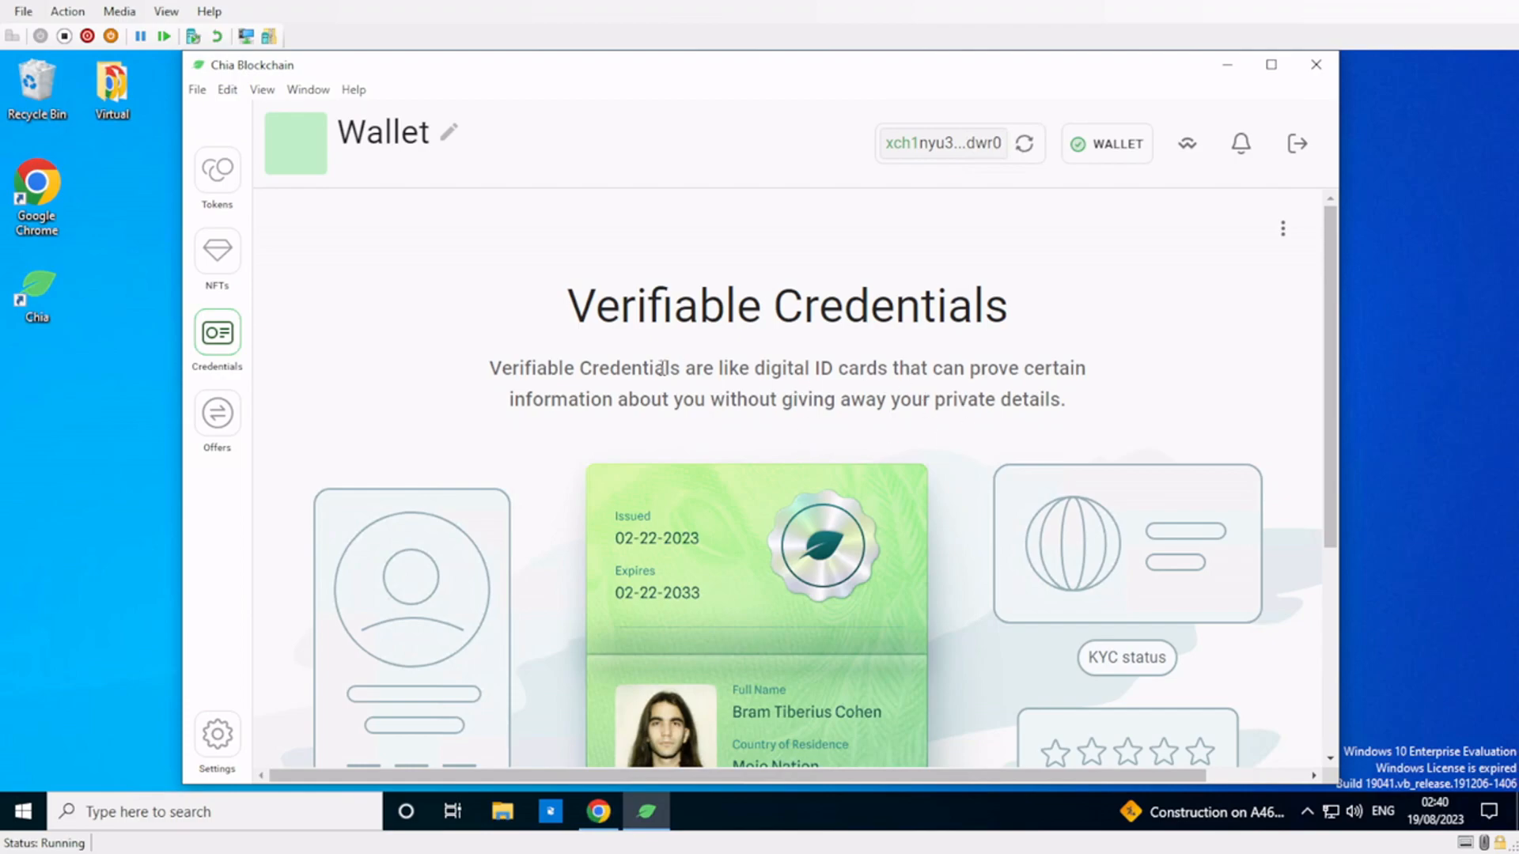
pyautogui.scroll(-2, 398, 330)
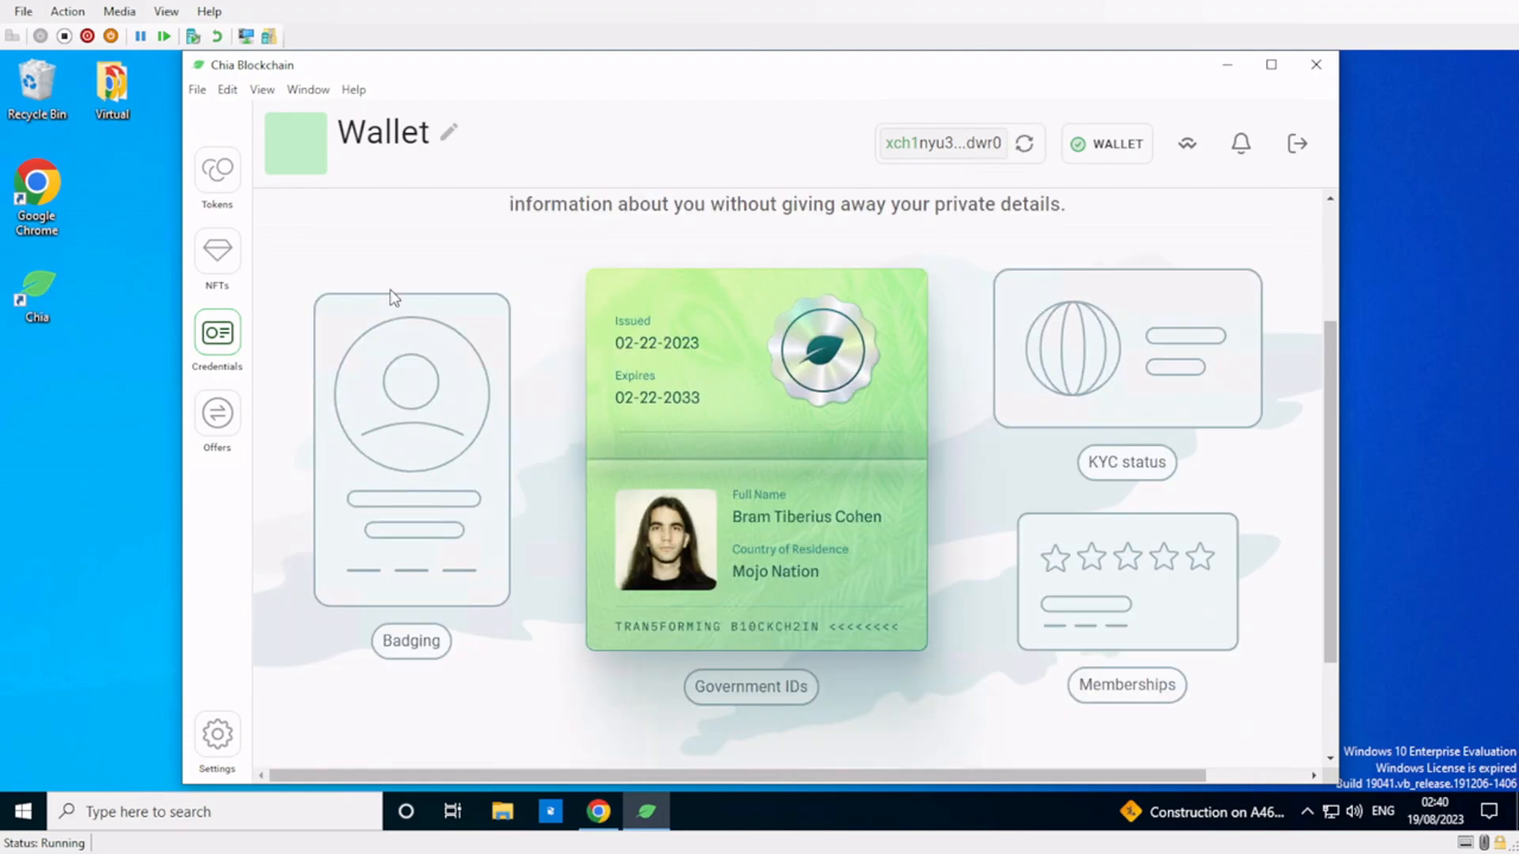
# - Open the Offer Builder from offer management and review the asset types that can be offered and requested
pyautogui.click(218, 412)
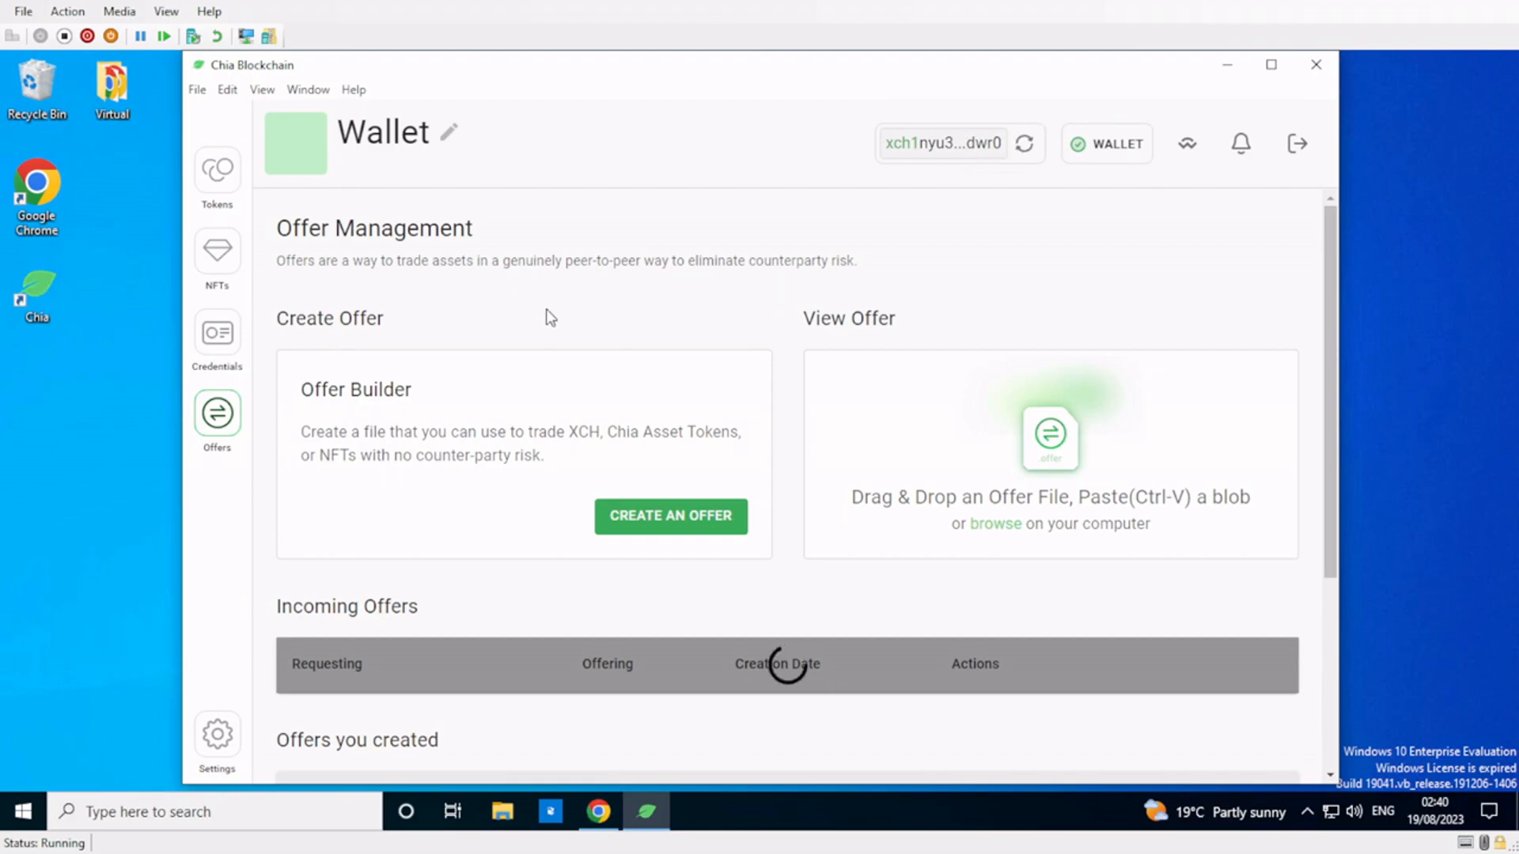
pyautogui.click(645, 527)
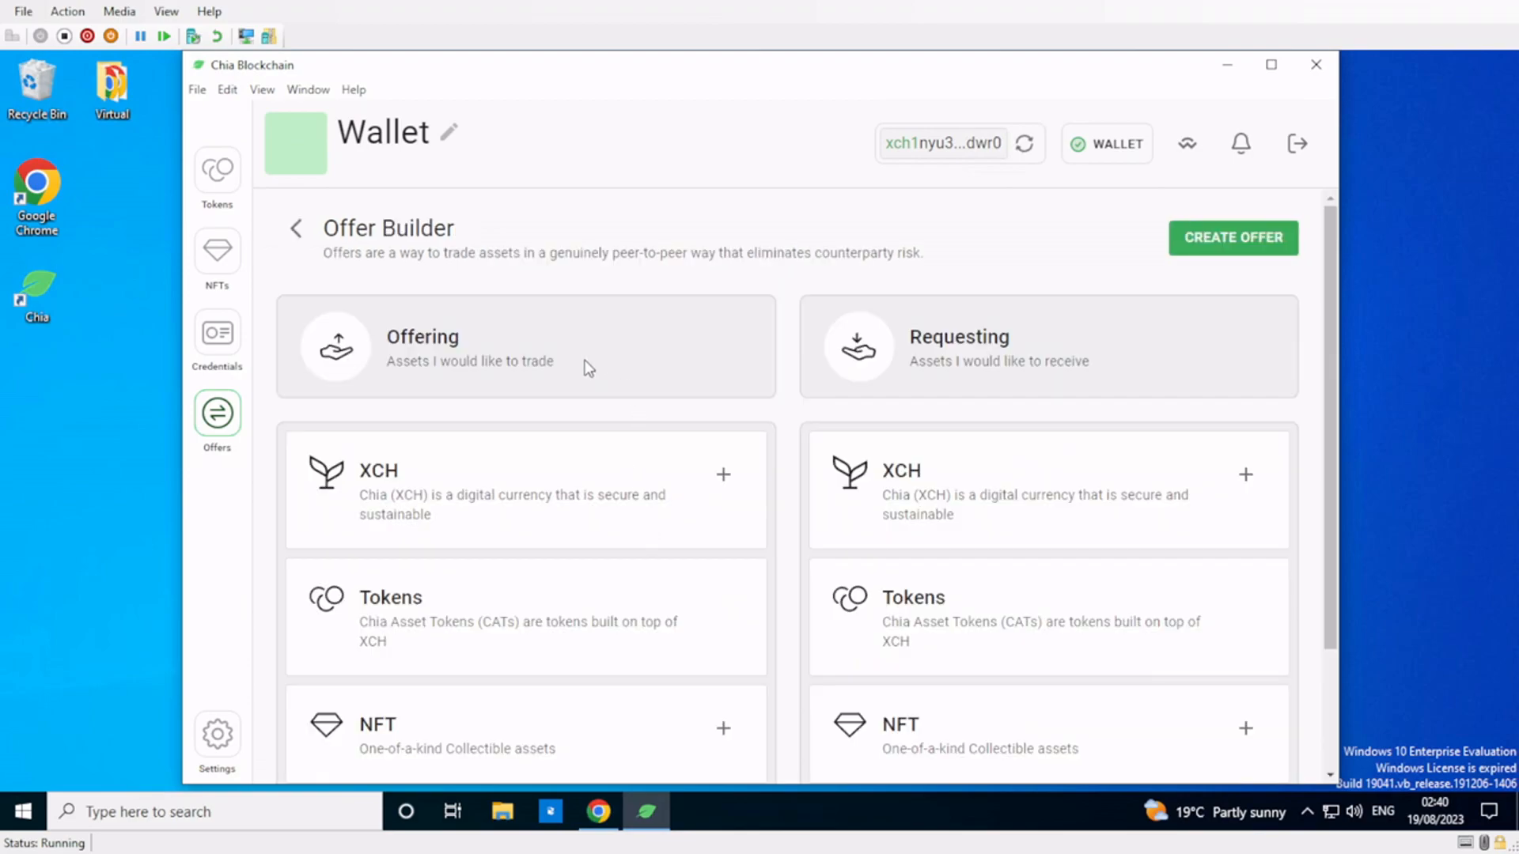
pyautogui.scroll(-1, 590, 369)
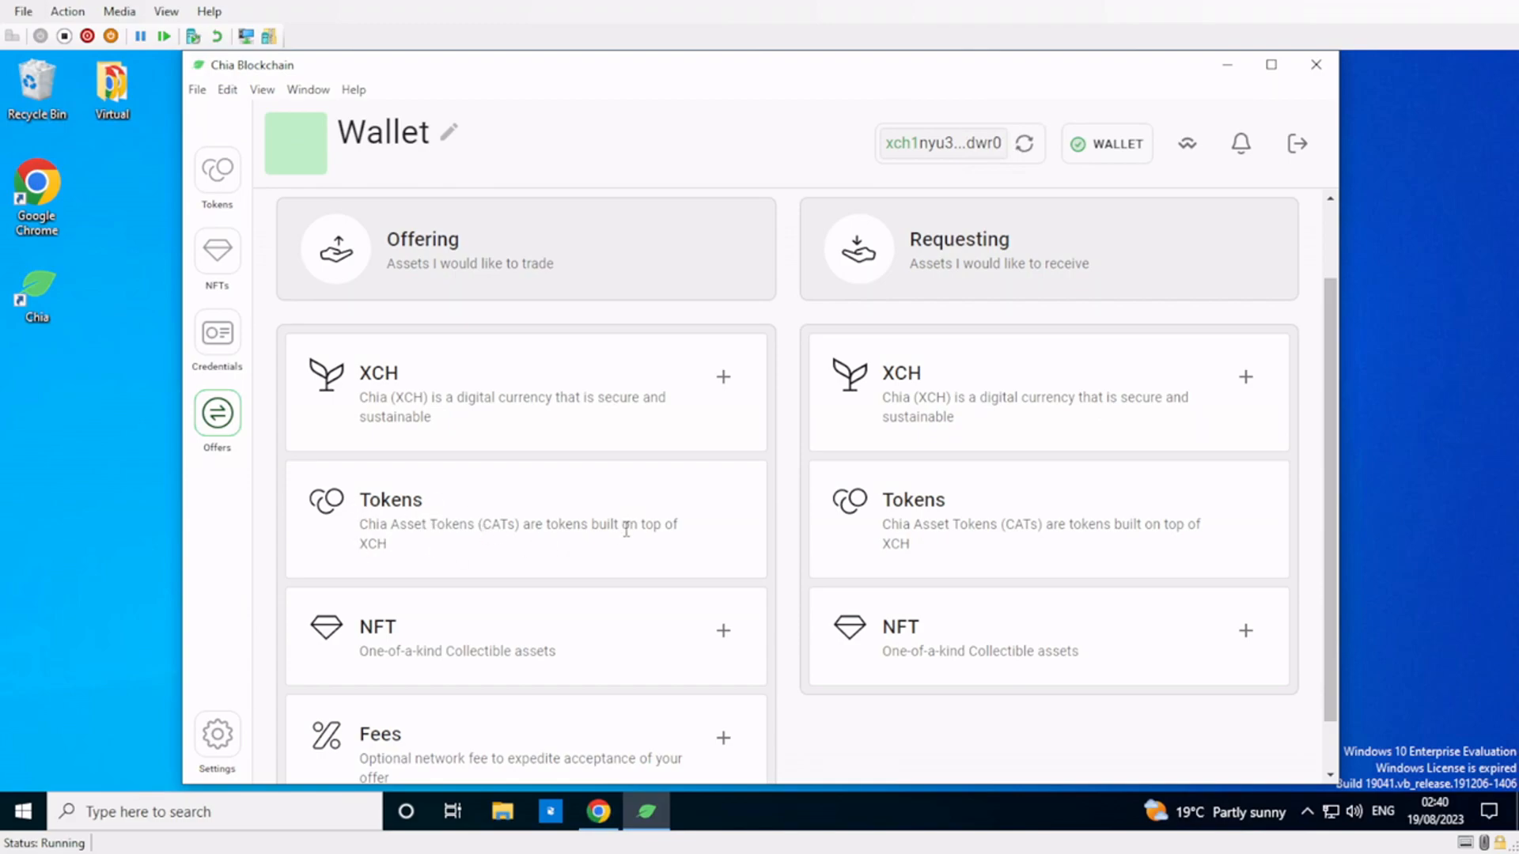
pyautogui.scroll(-1, 518, 522)
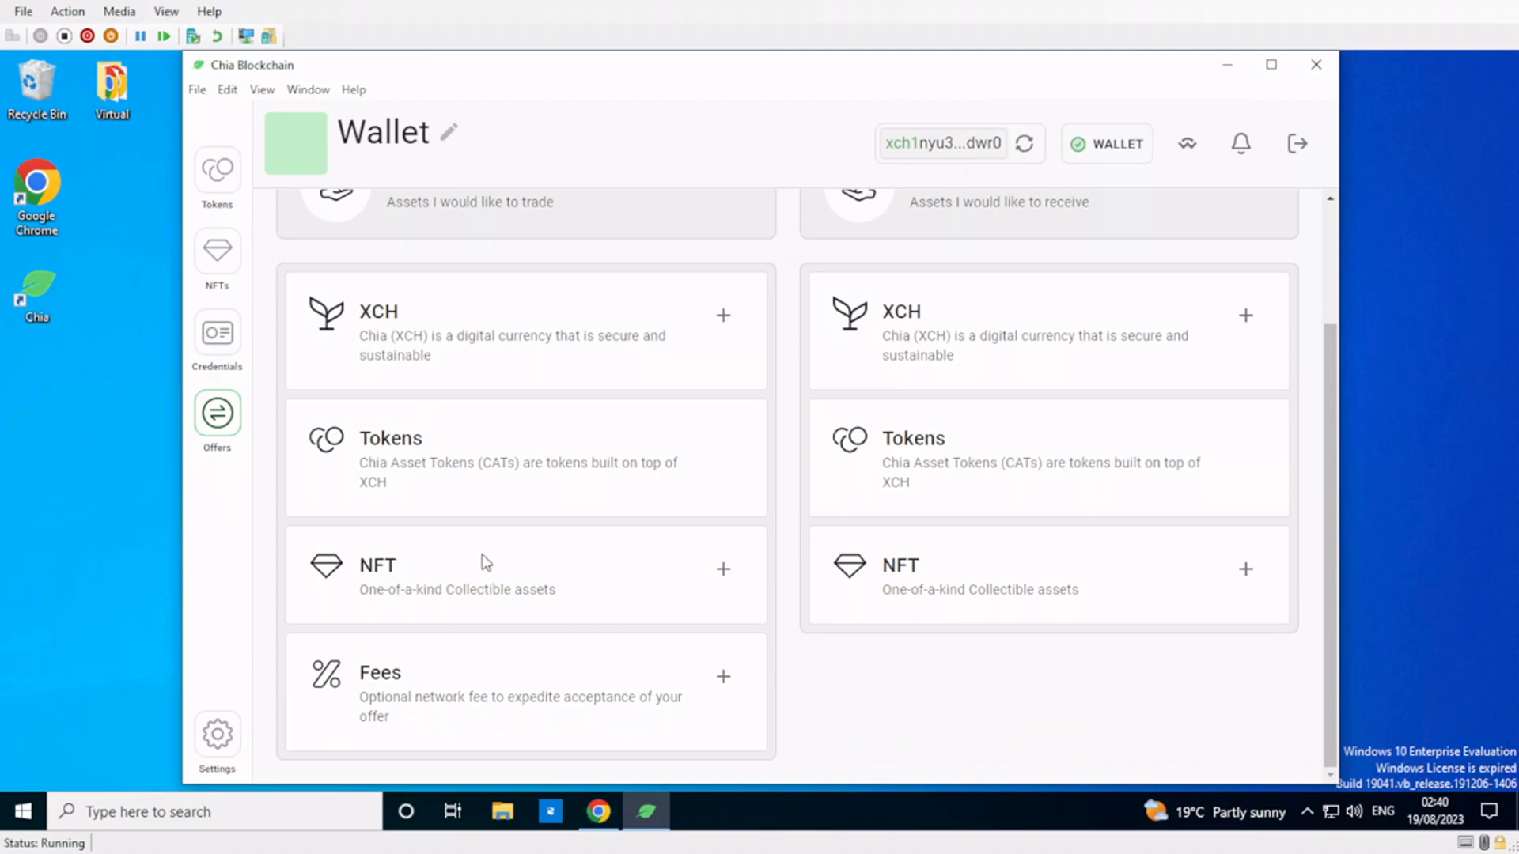
pyautogui.scroll(2, 546, 528)
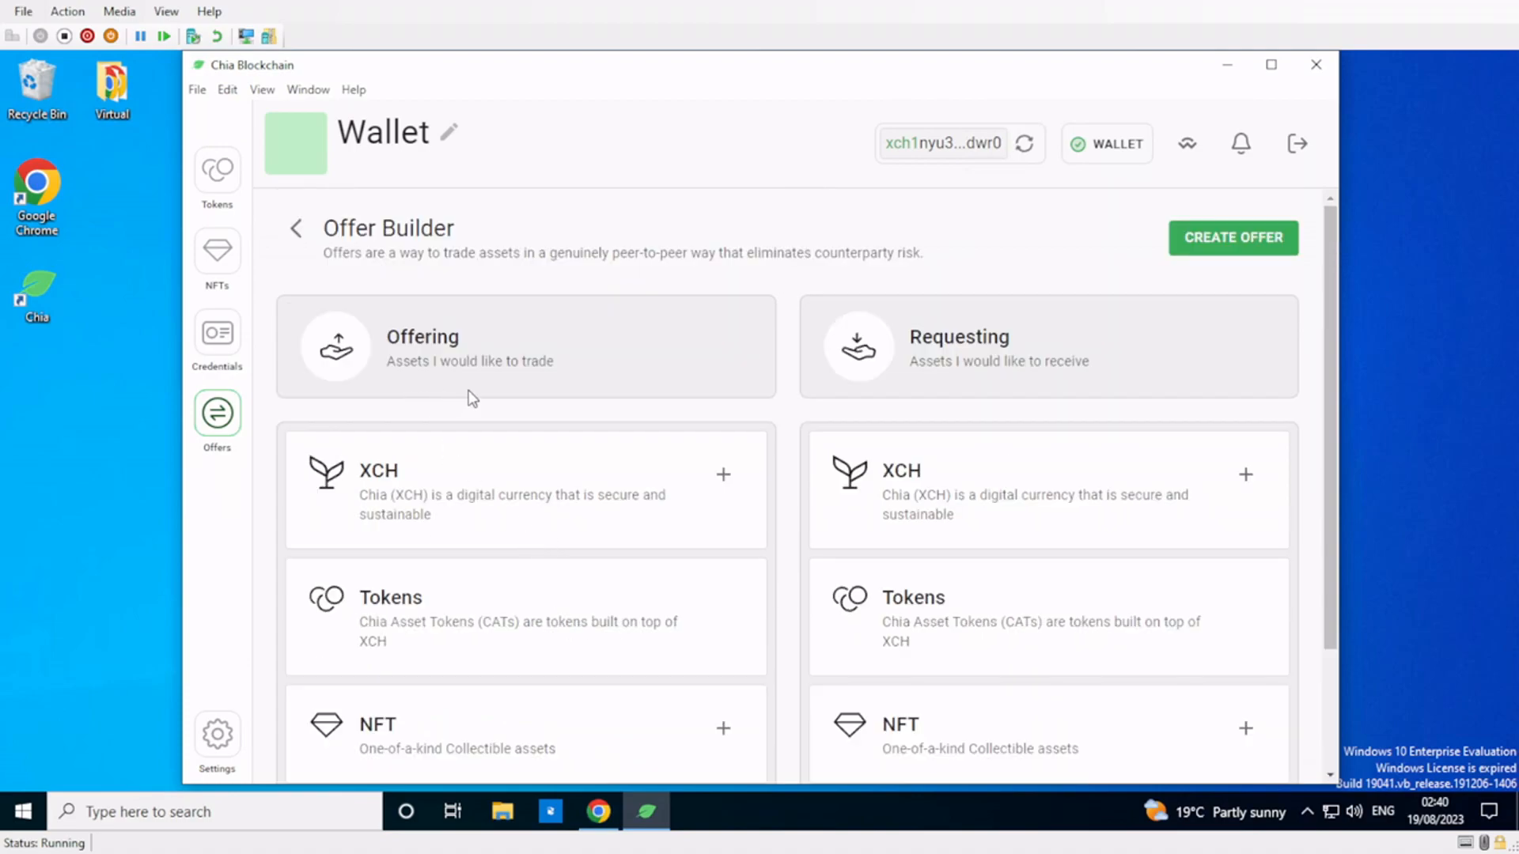
# - Add an NFT to the offering side and an XCH amount entry to the requesting side, leaving both fields empty
pyautogui.scroll(-1, 510, 609)
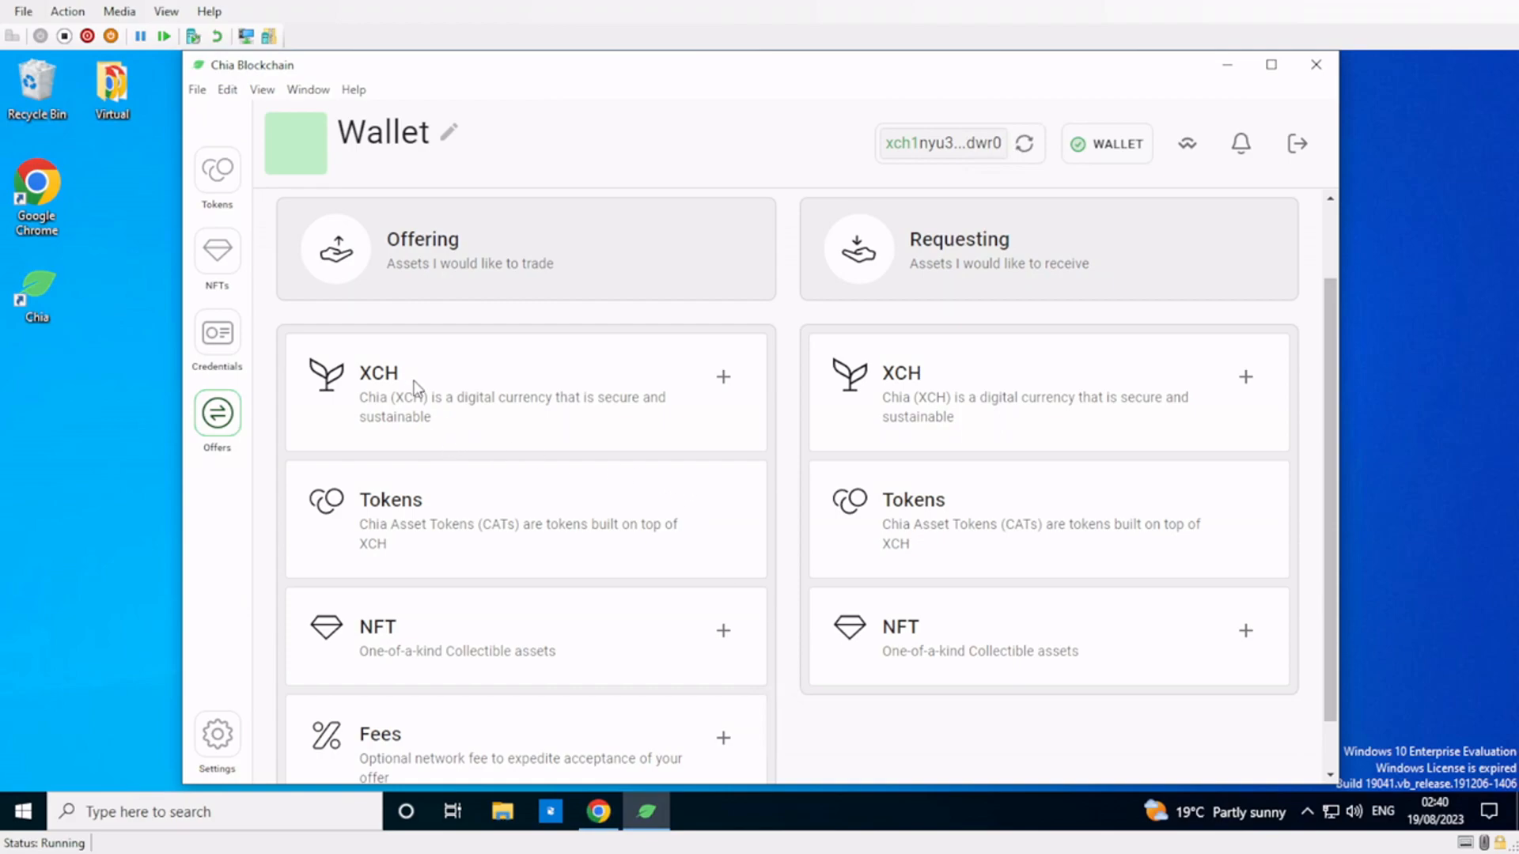
pyautogui.scroll(-1, 415, 388)
pyautogui.click(721, 570)
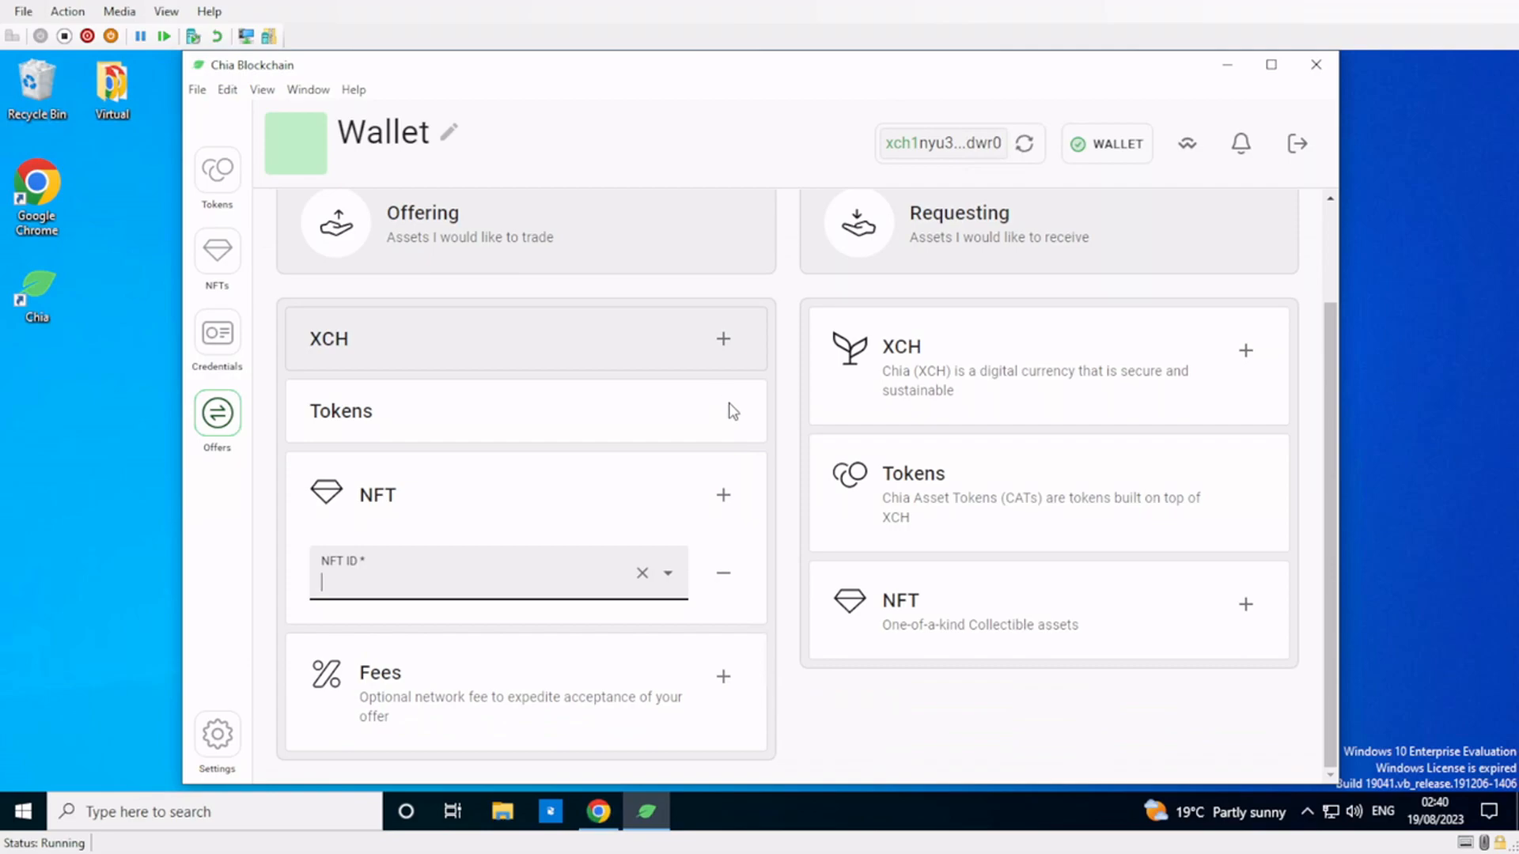
pyautogui.click(1246, 353)
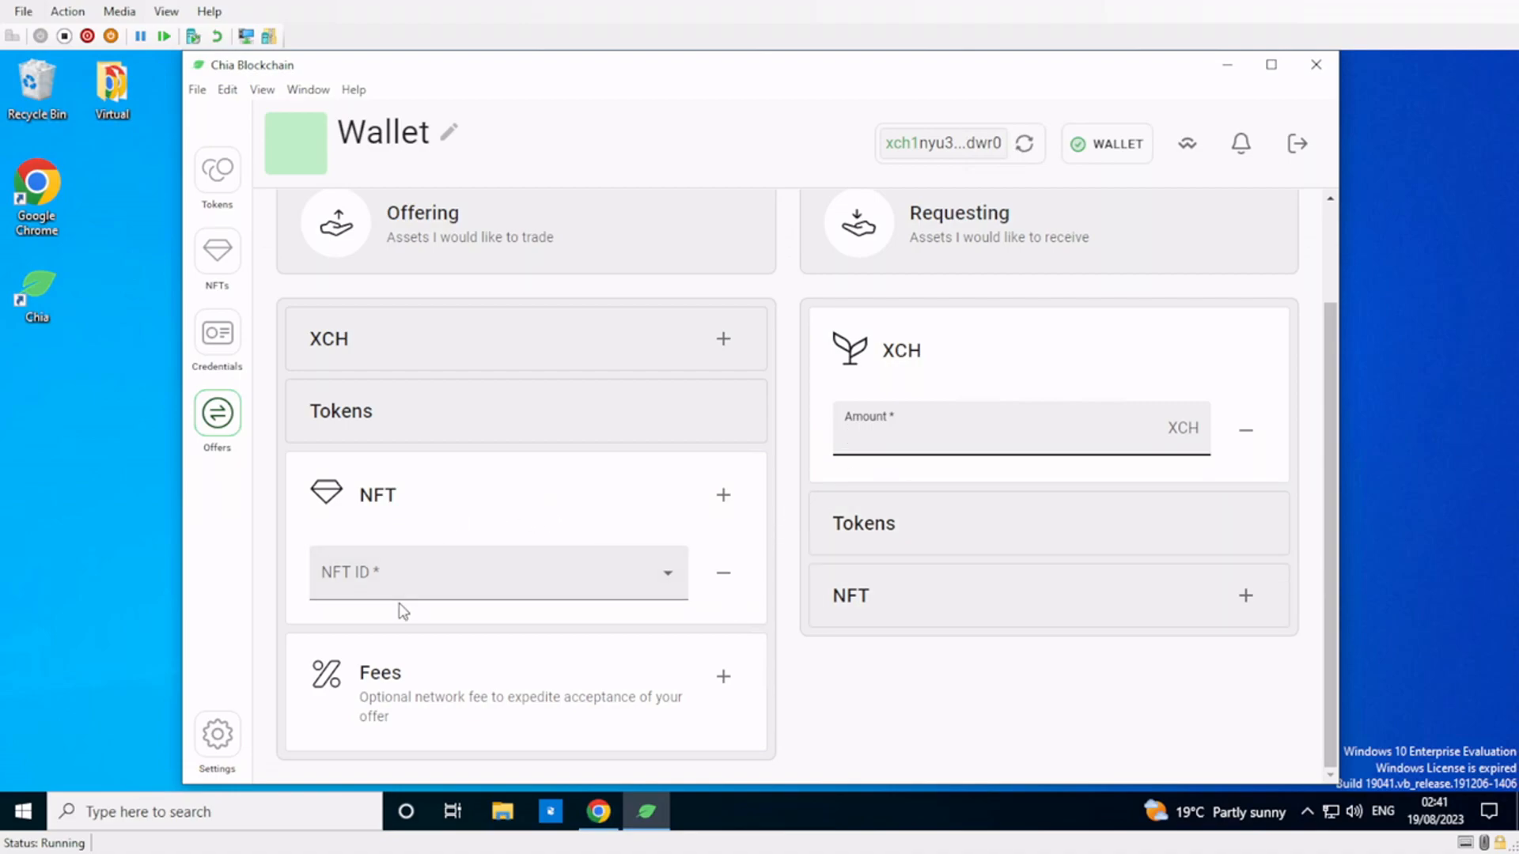
pyautogui.scroll(2, 930, 538)
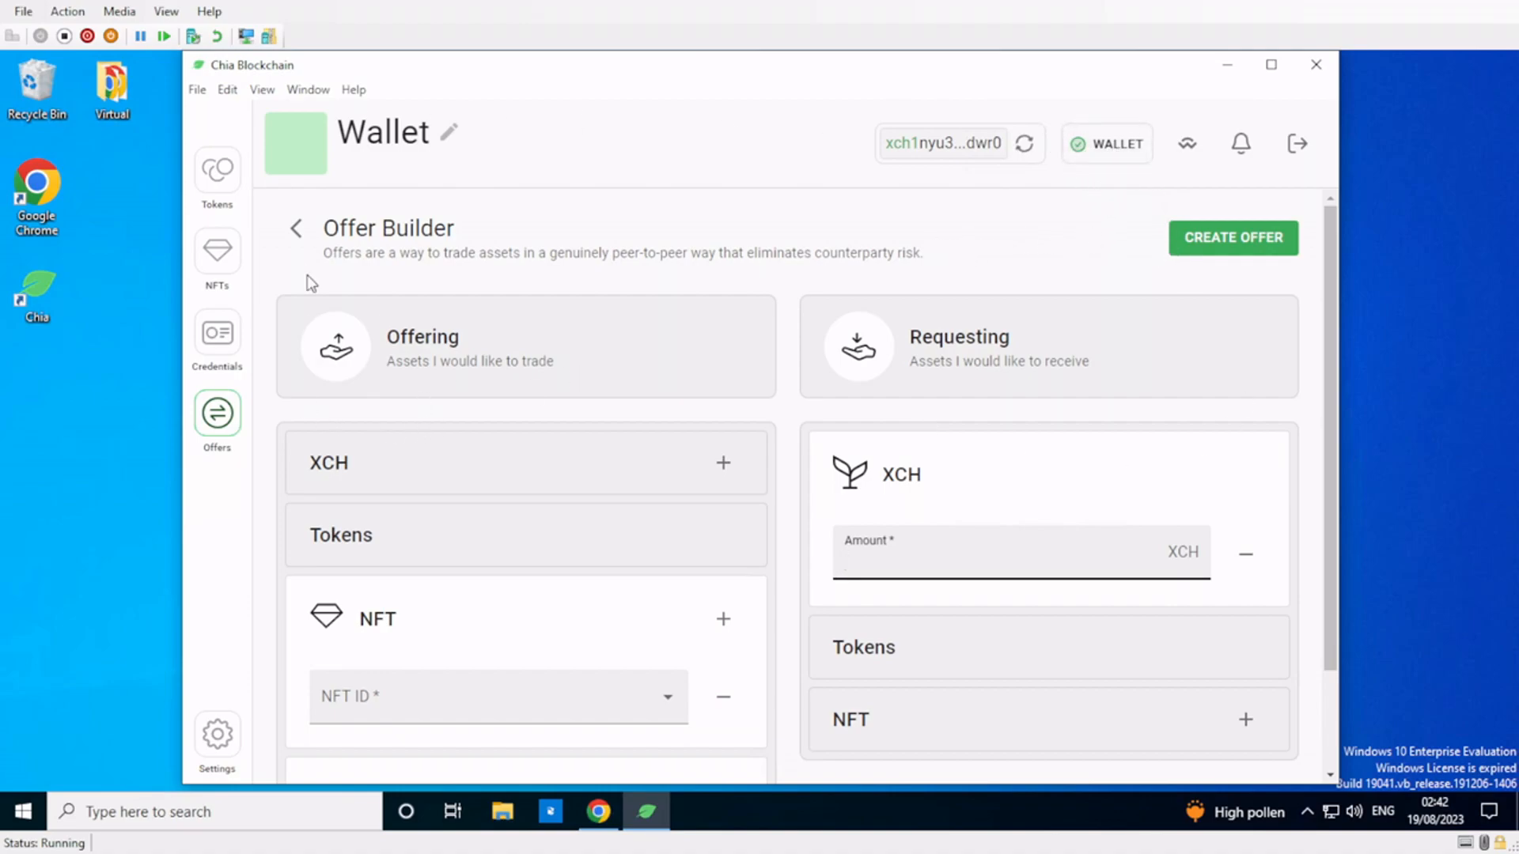
# - Switch the client's mode to Farming in the settings and allow start_full_node and start_farmer through the firewall on private networks
pyautogui.click(225, 739)
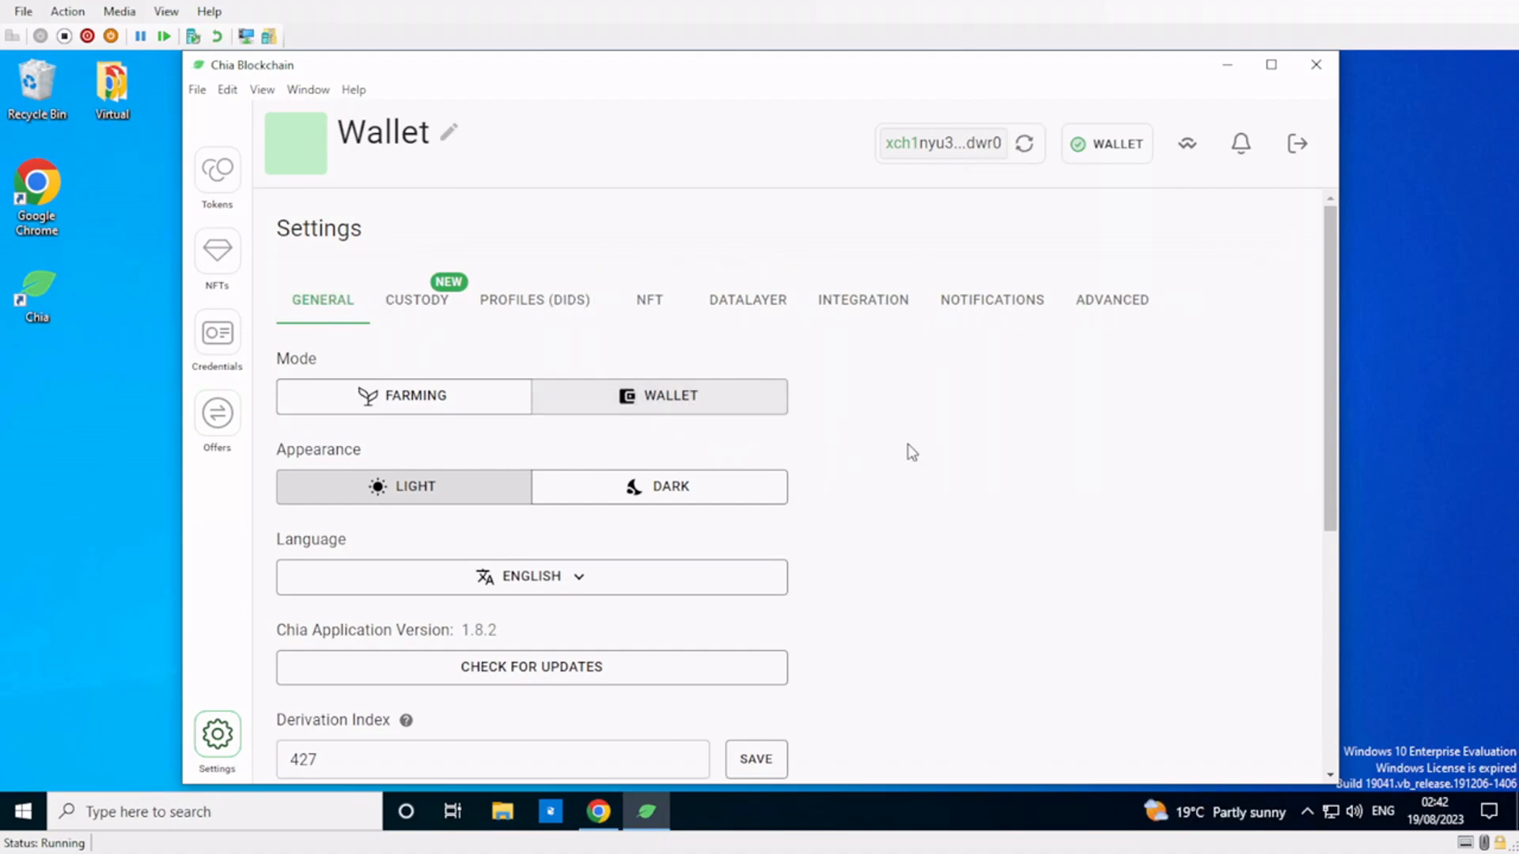
pyautogui.scroll(-1, 610, 525)
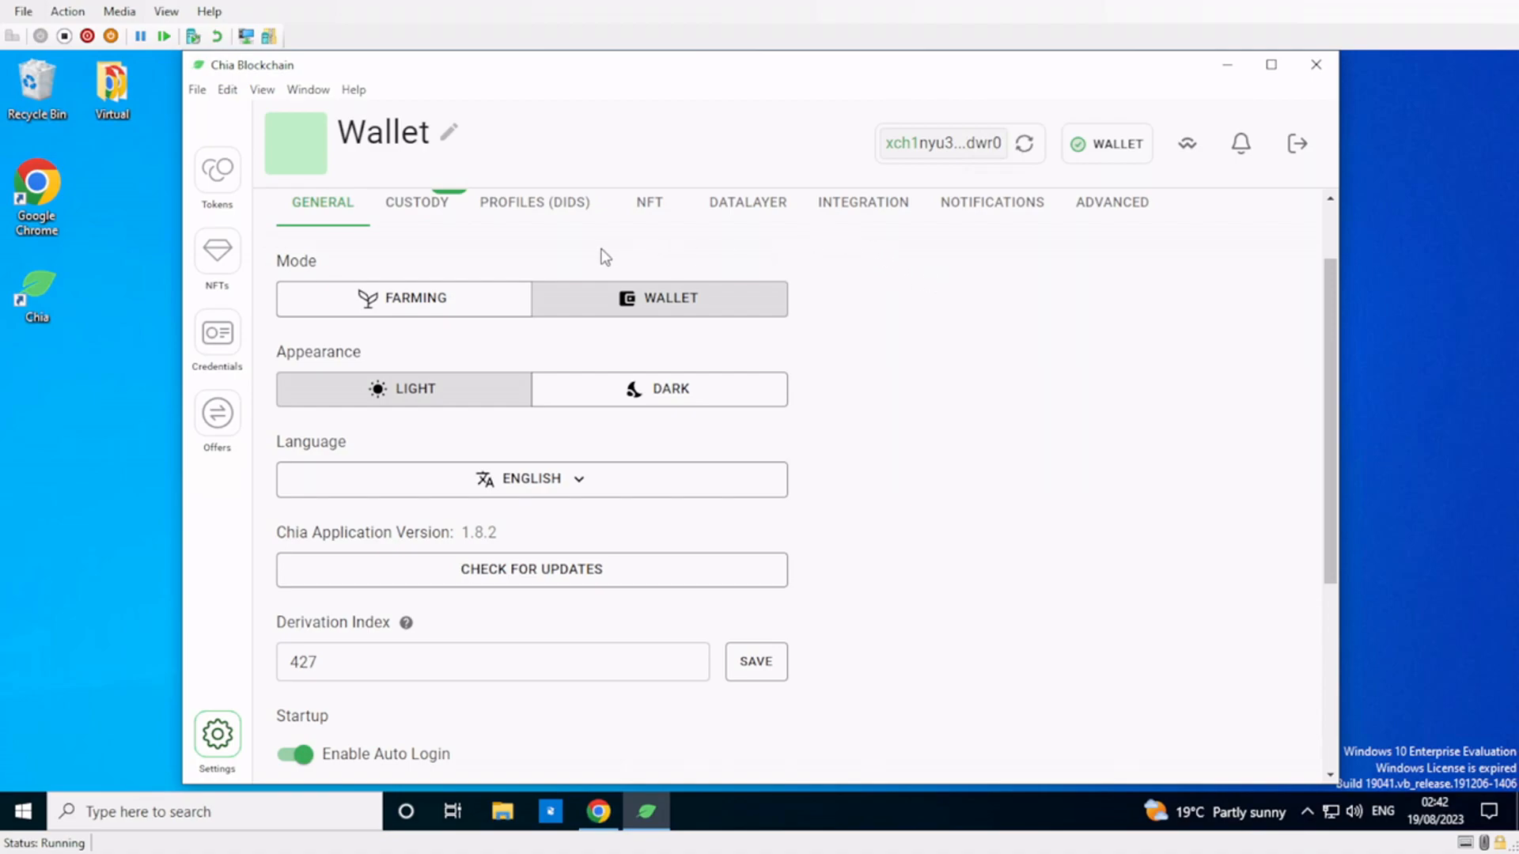
pyautogui.click(417, 302)
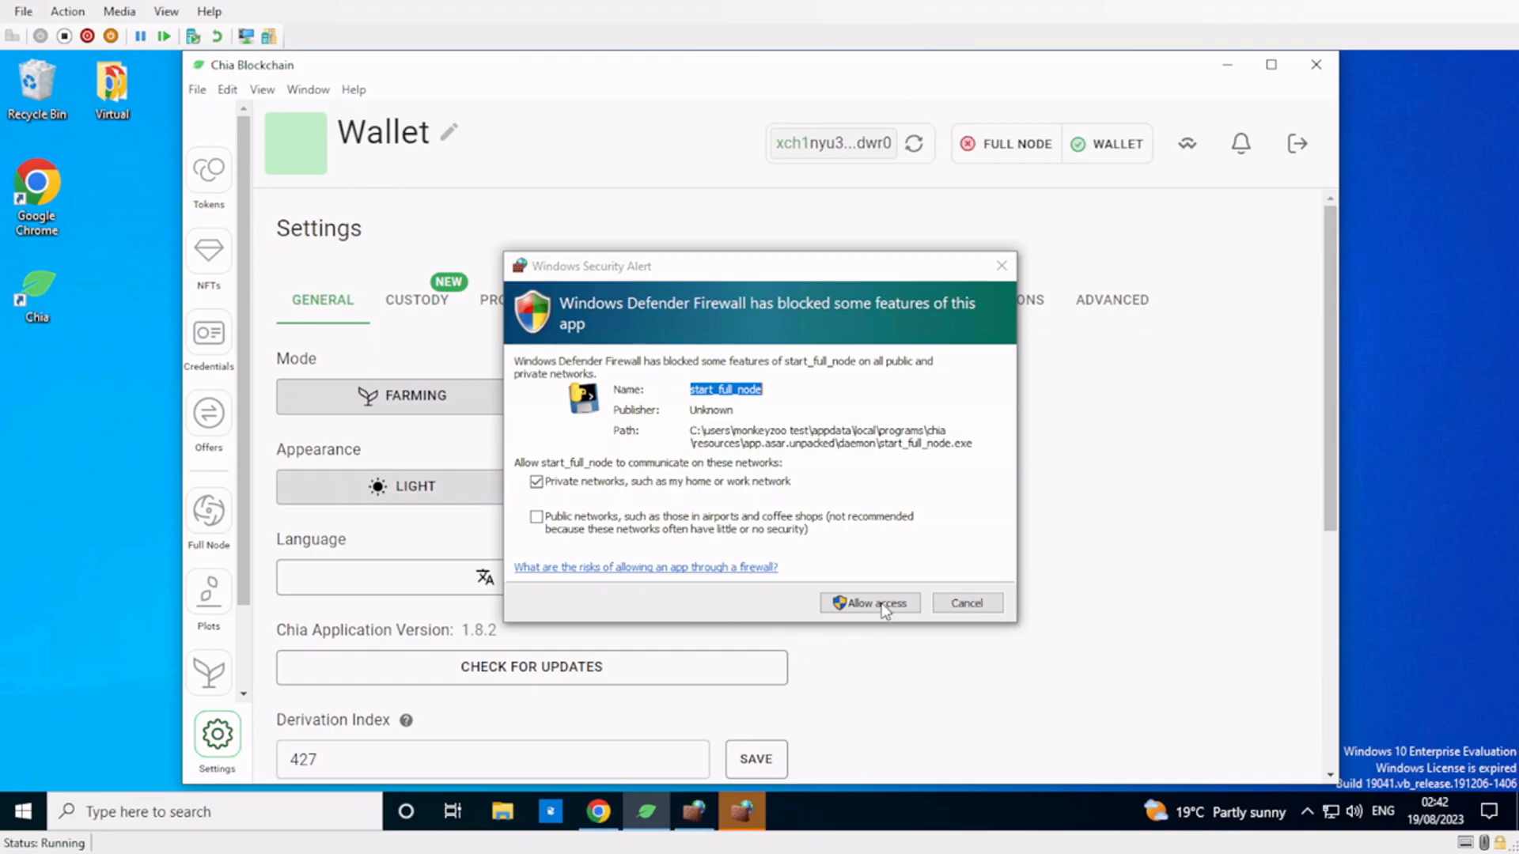
pyautogui.click(861, 605)
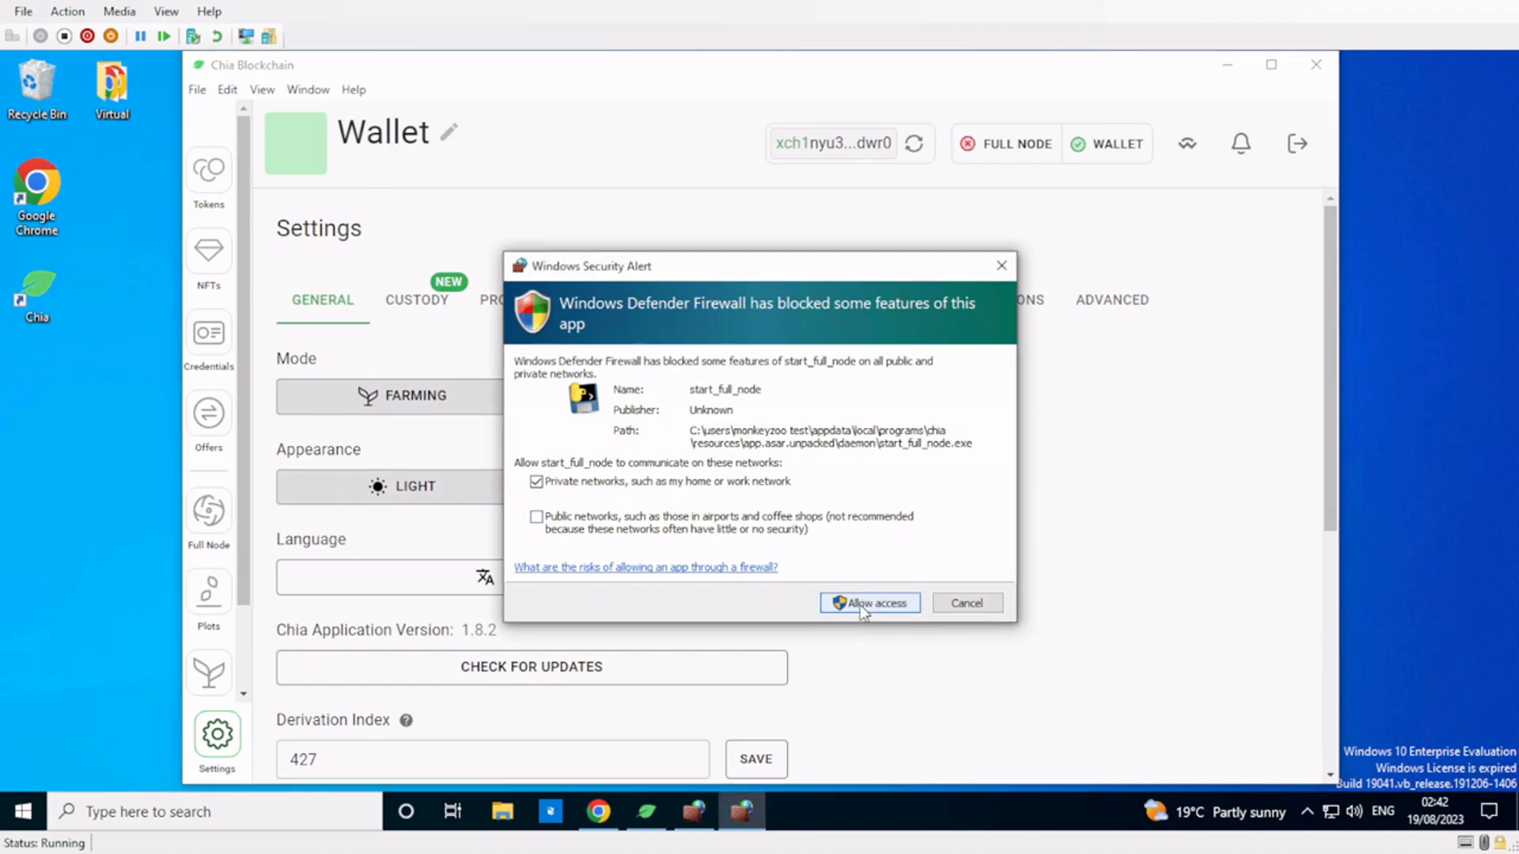
pyautogui.click(860, 606)
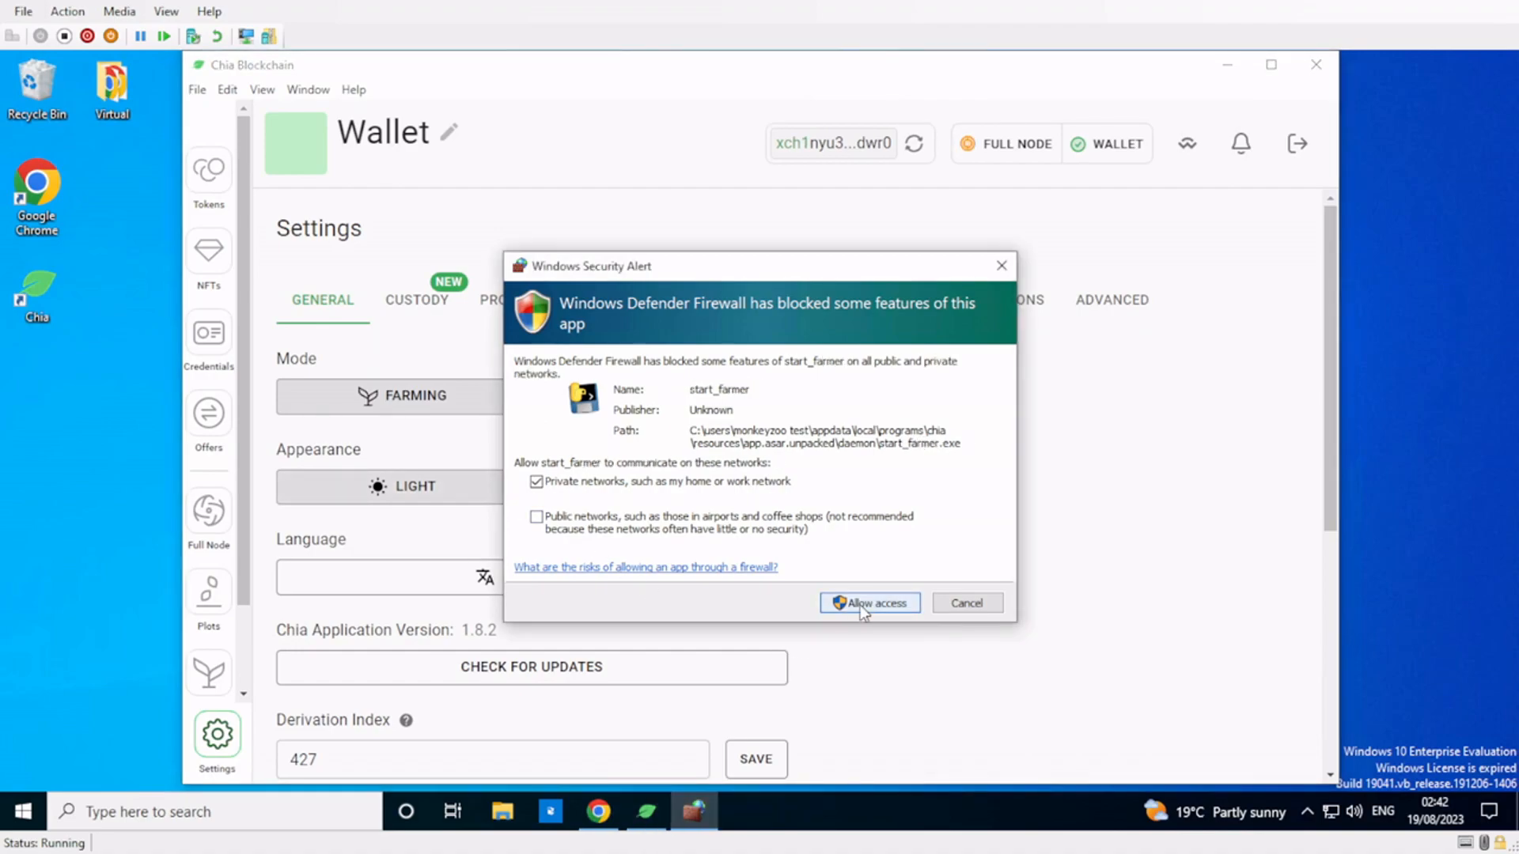
pyautogui.click(861, 605)
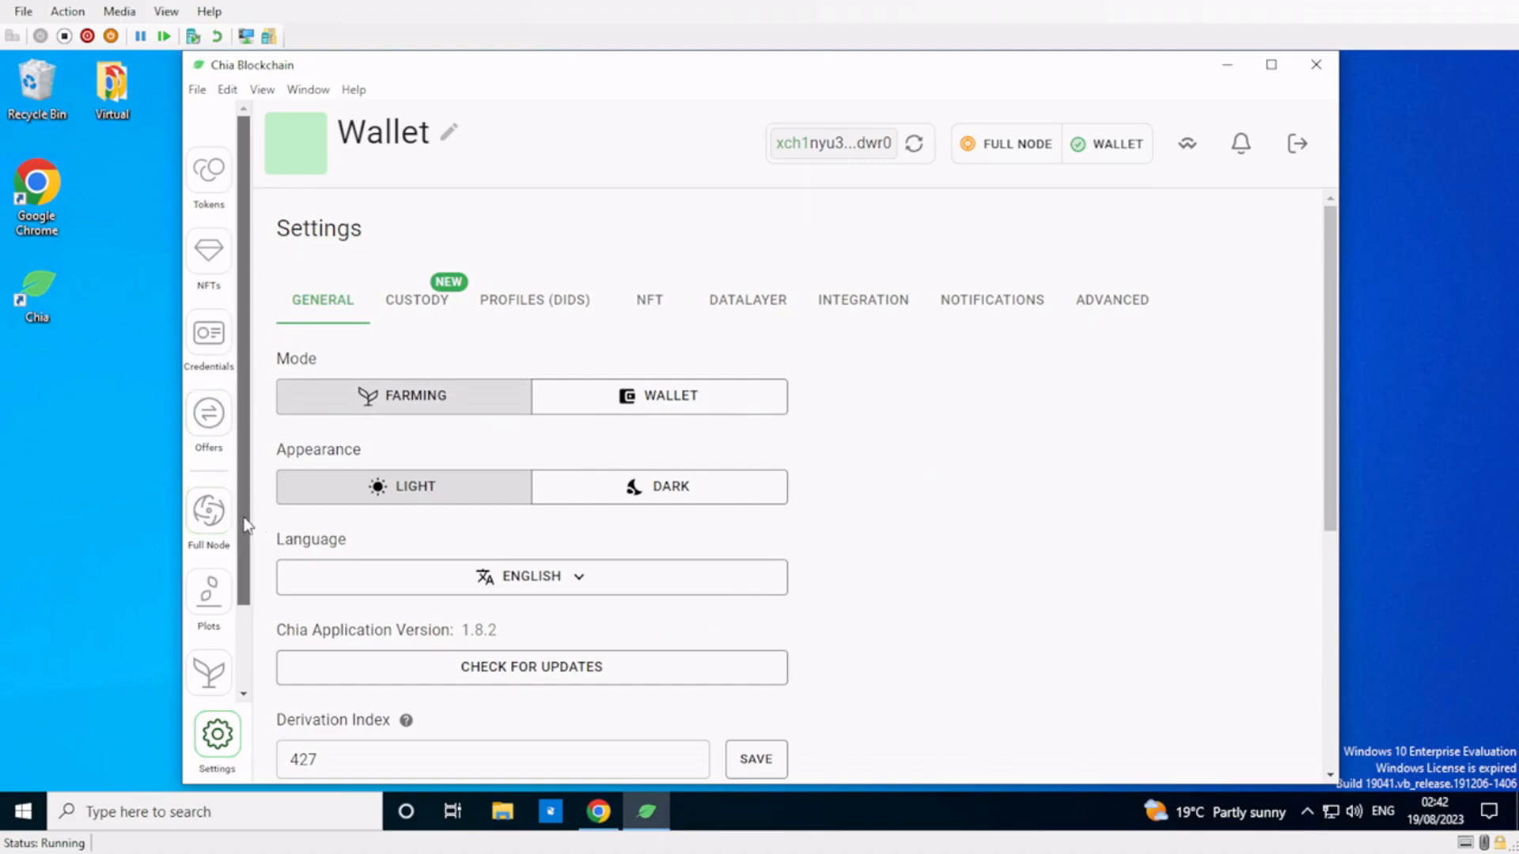
# - Set the client's appearance to Dark and review the remaining general settings down to Verifiable Credentials
pyautogui.scroll(-2, 230, 554)
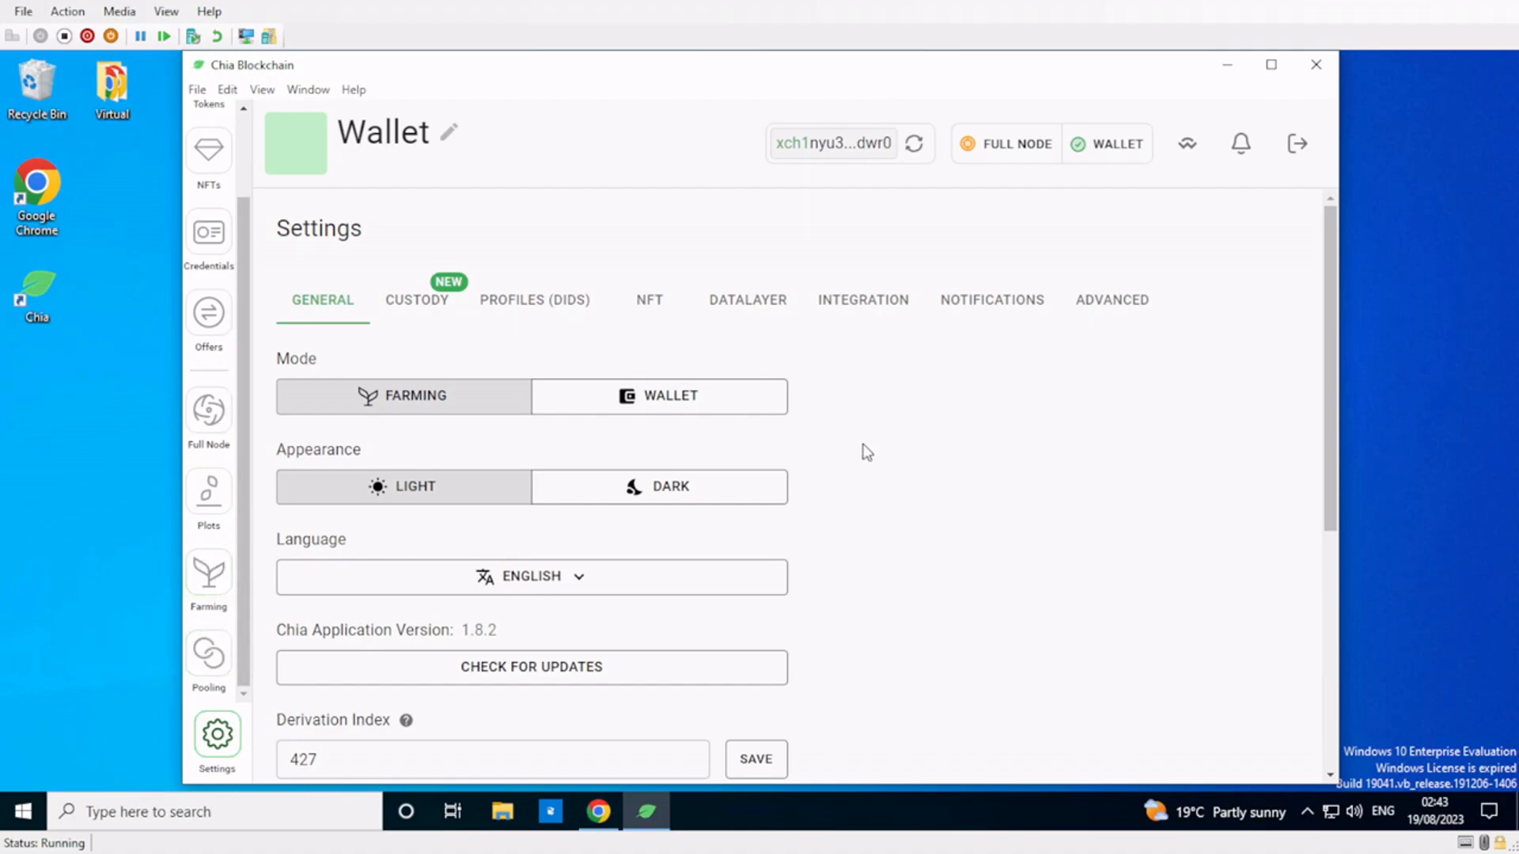
pyautogui.scroll(-1, 867, 452)
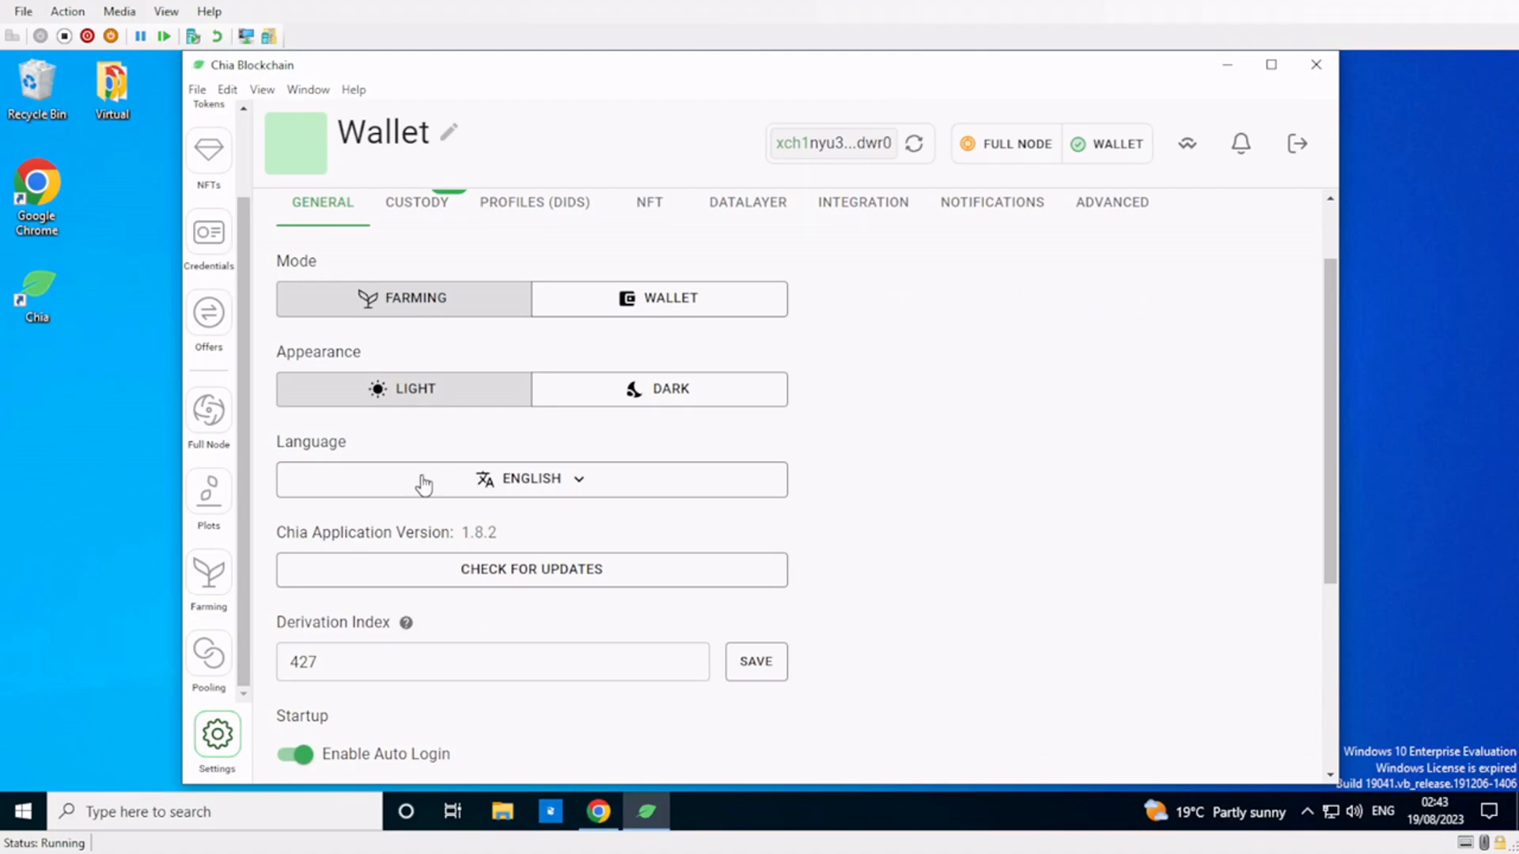
pyautogui.click(621, 400)
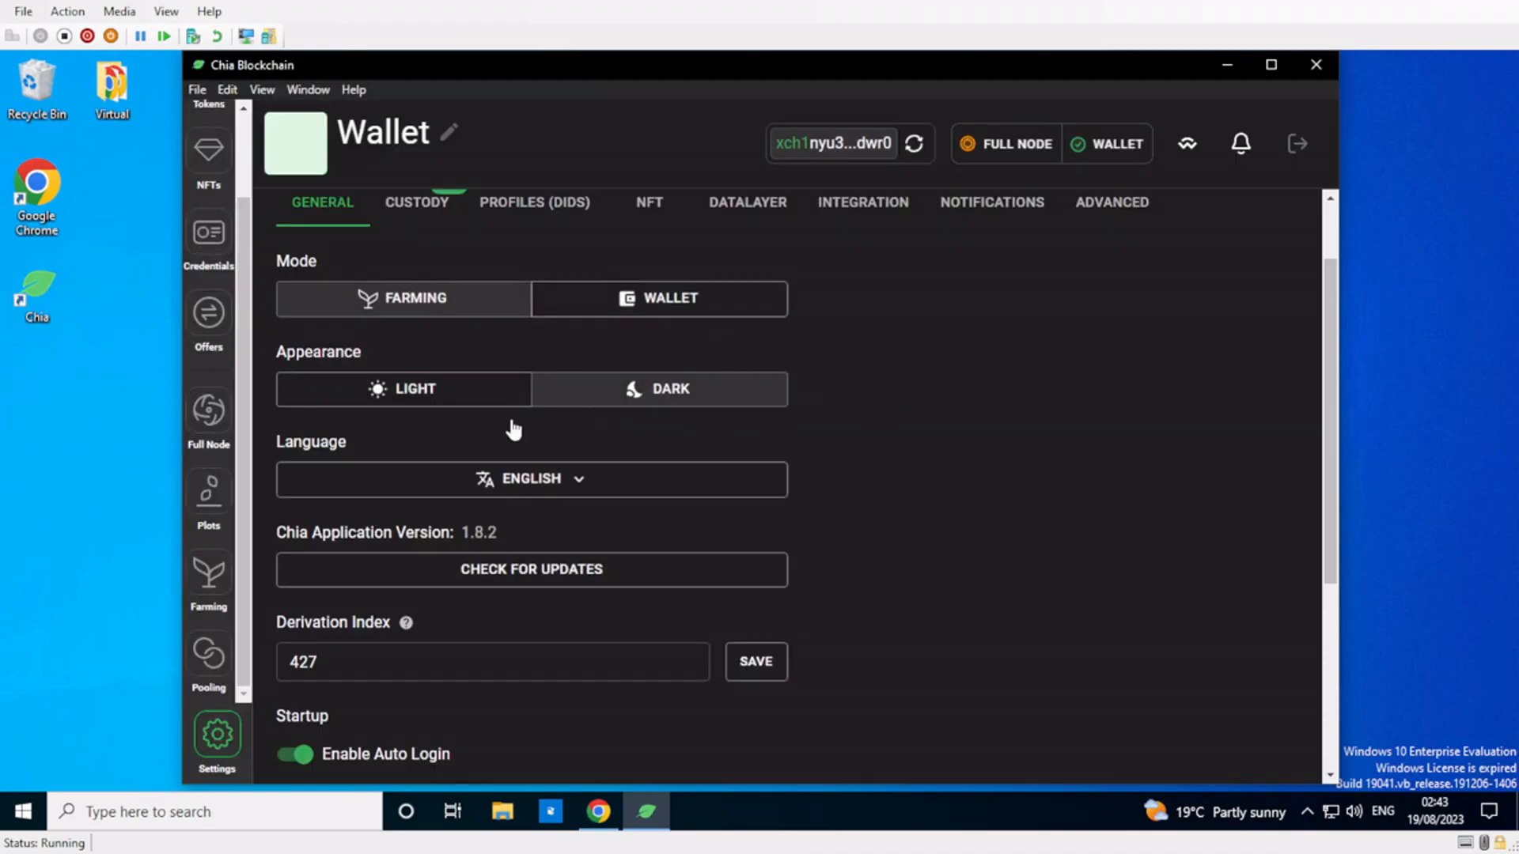
pyautogui.scroll(-1, 996, 508)
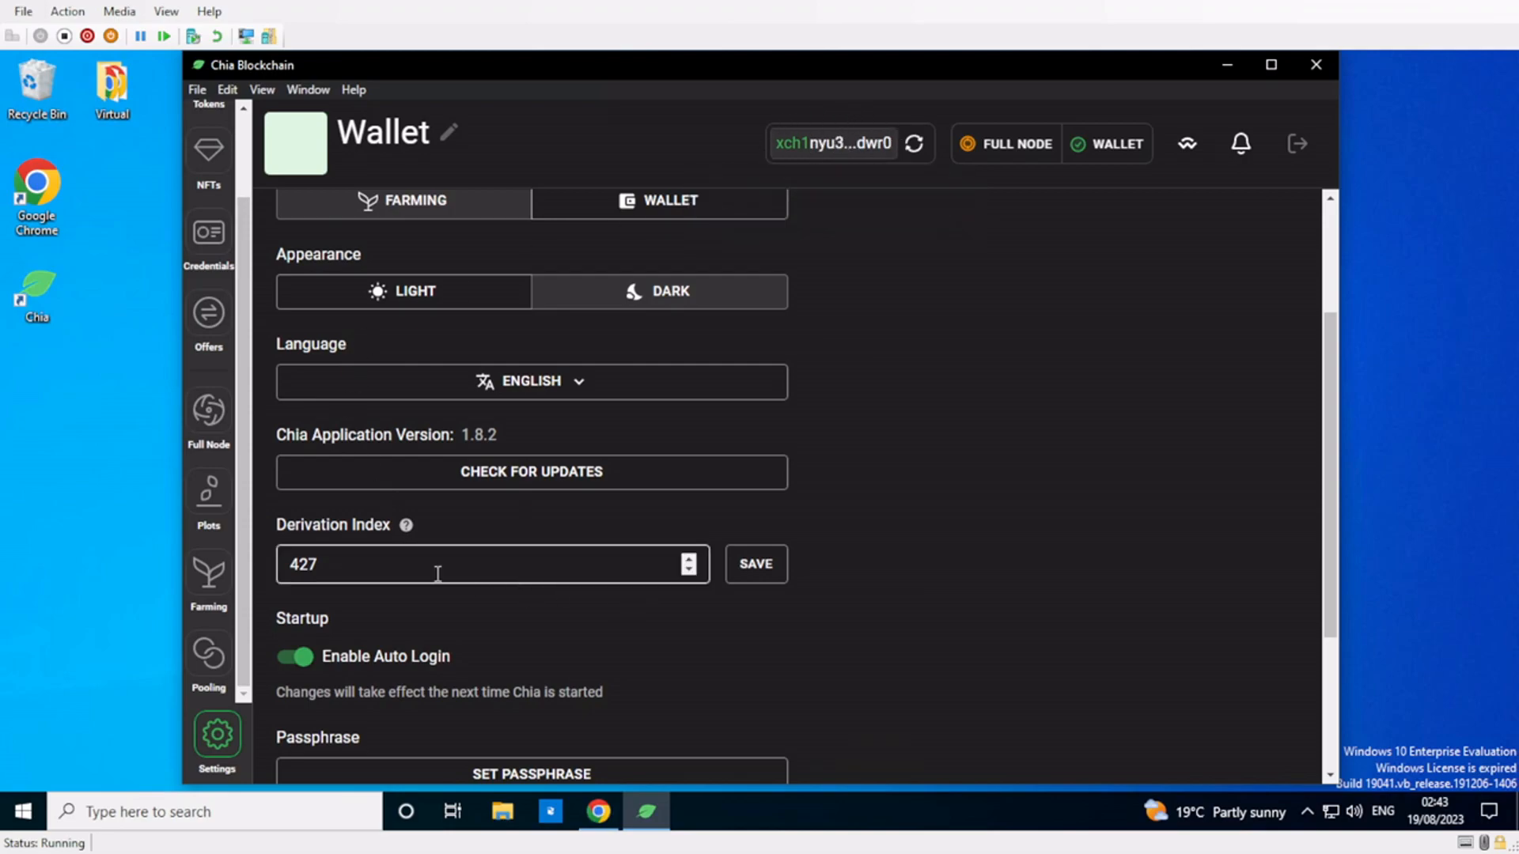
pyautogui.scroll(-2, 876, 648)
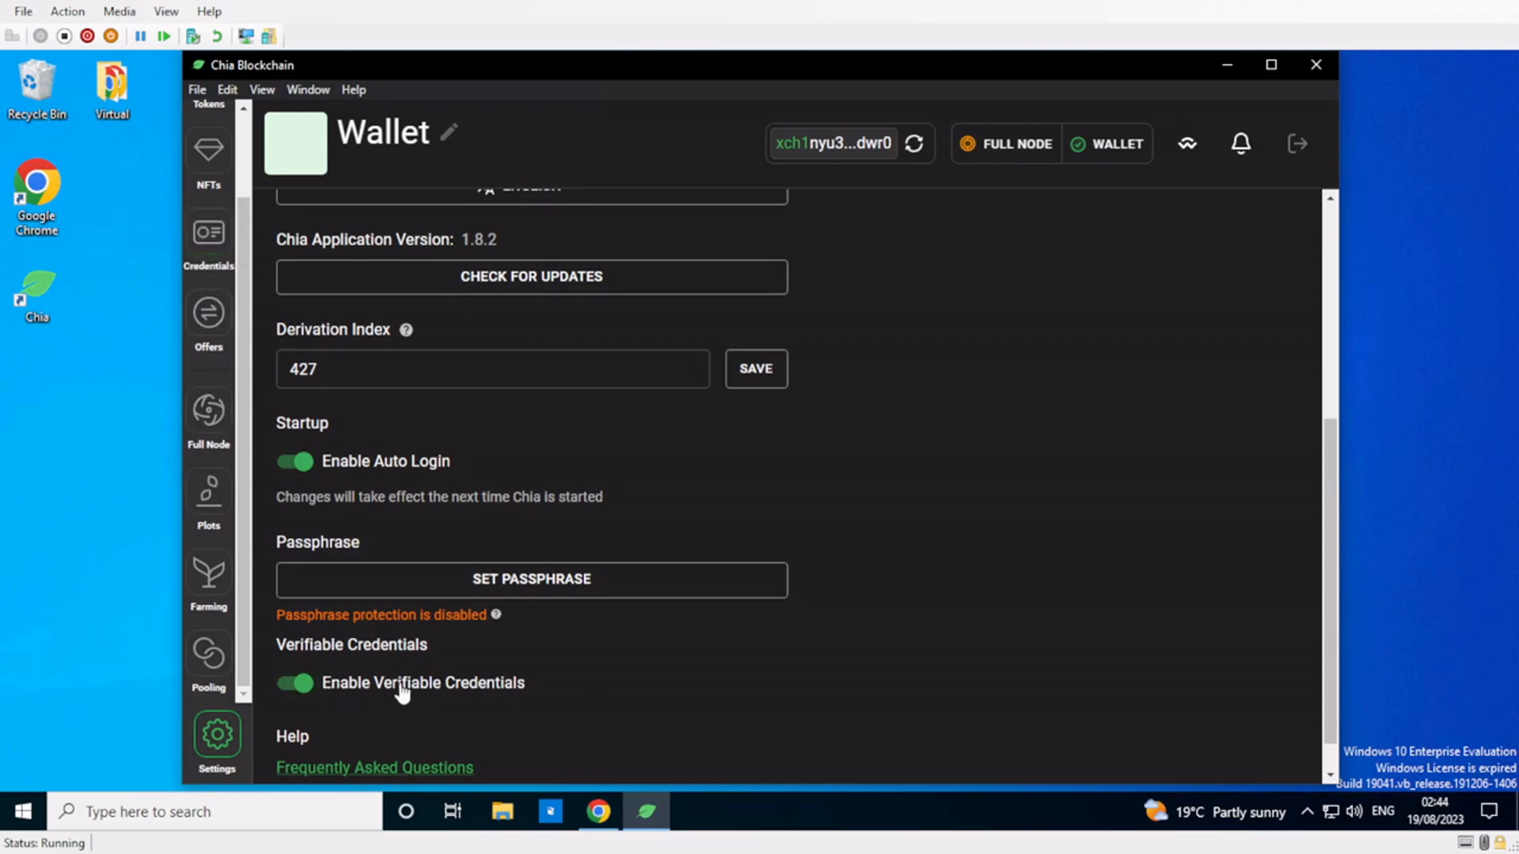
# - In the custody settings, set the default claw back time for outgoing XCH transactions to 24 hours and enable it
pyautogui.scroll(5, 966, 583)
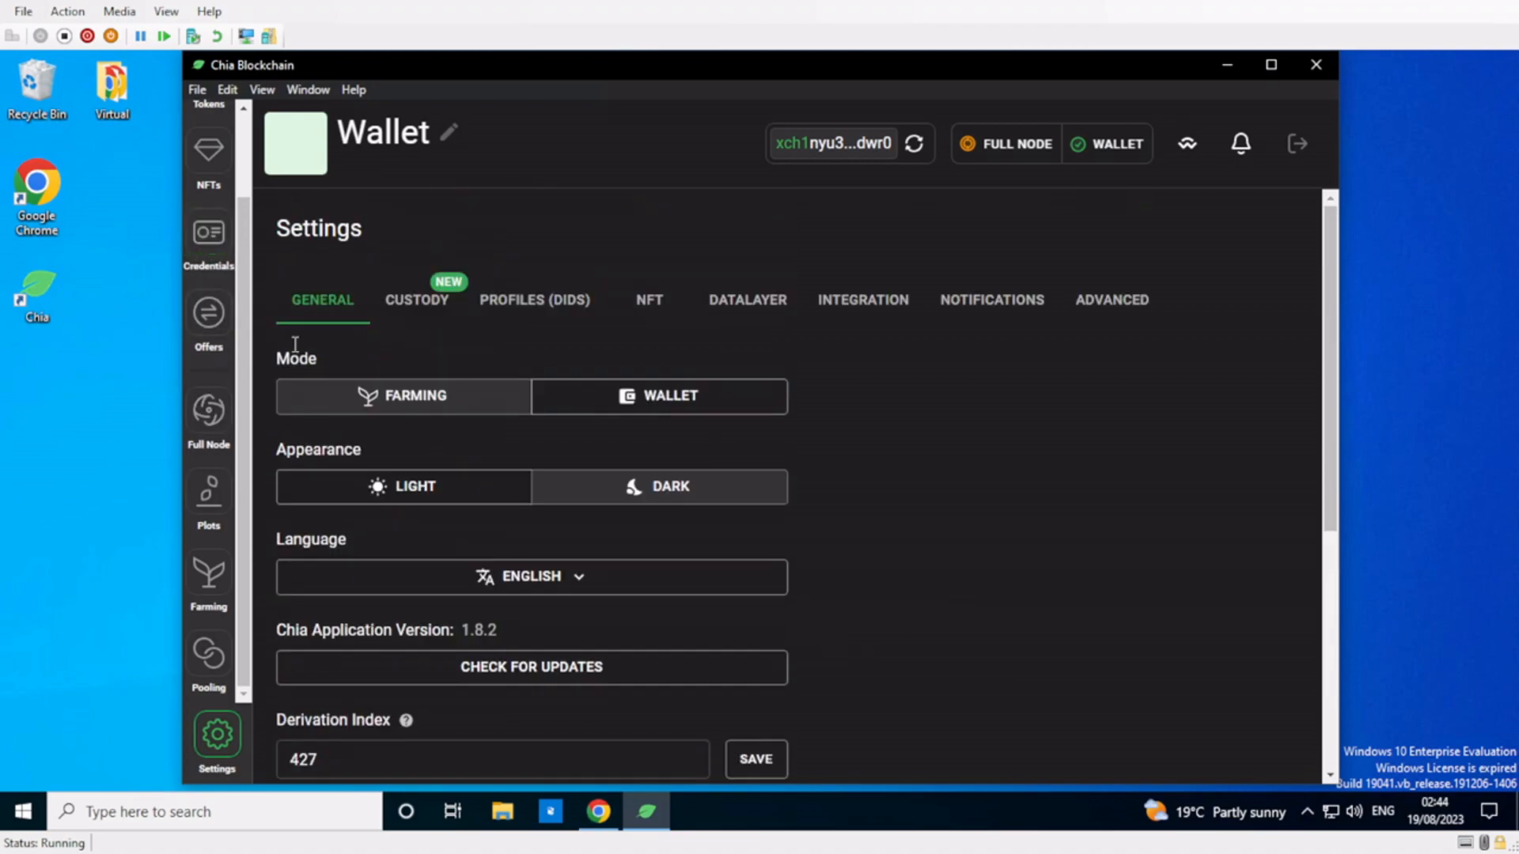
pyautogui.click(422, 306)
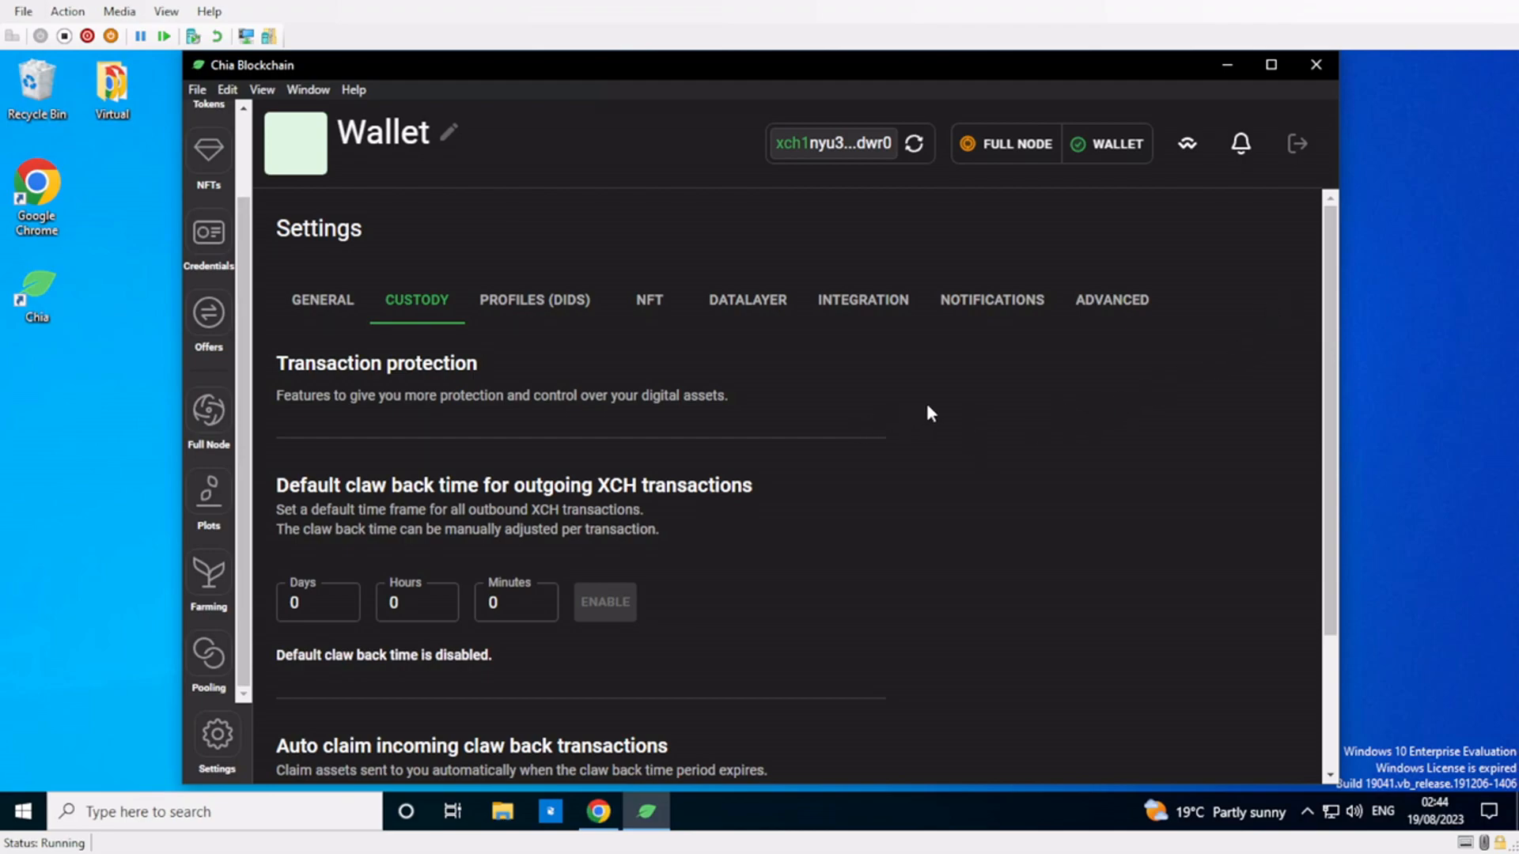
pyautogui.scroll(-1, 870, 483)
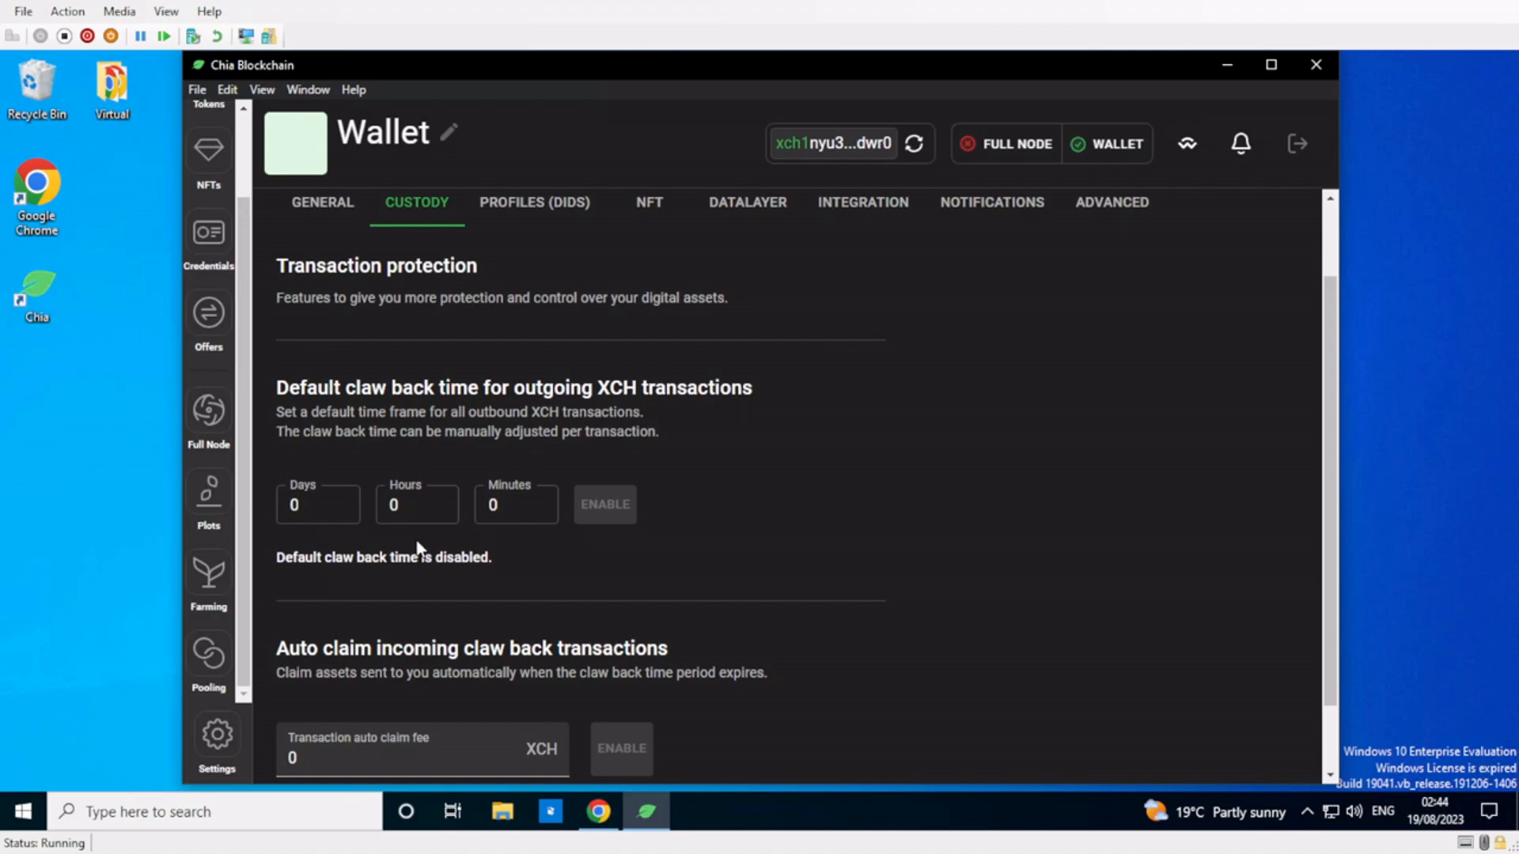
pyautogui.click(415, 507)
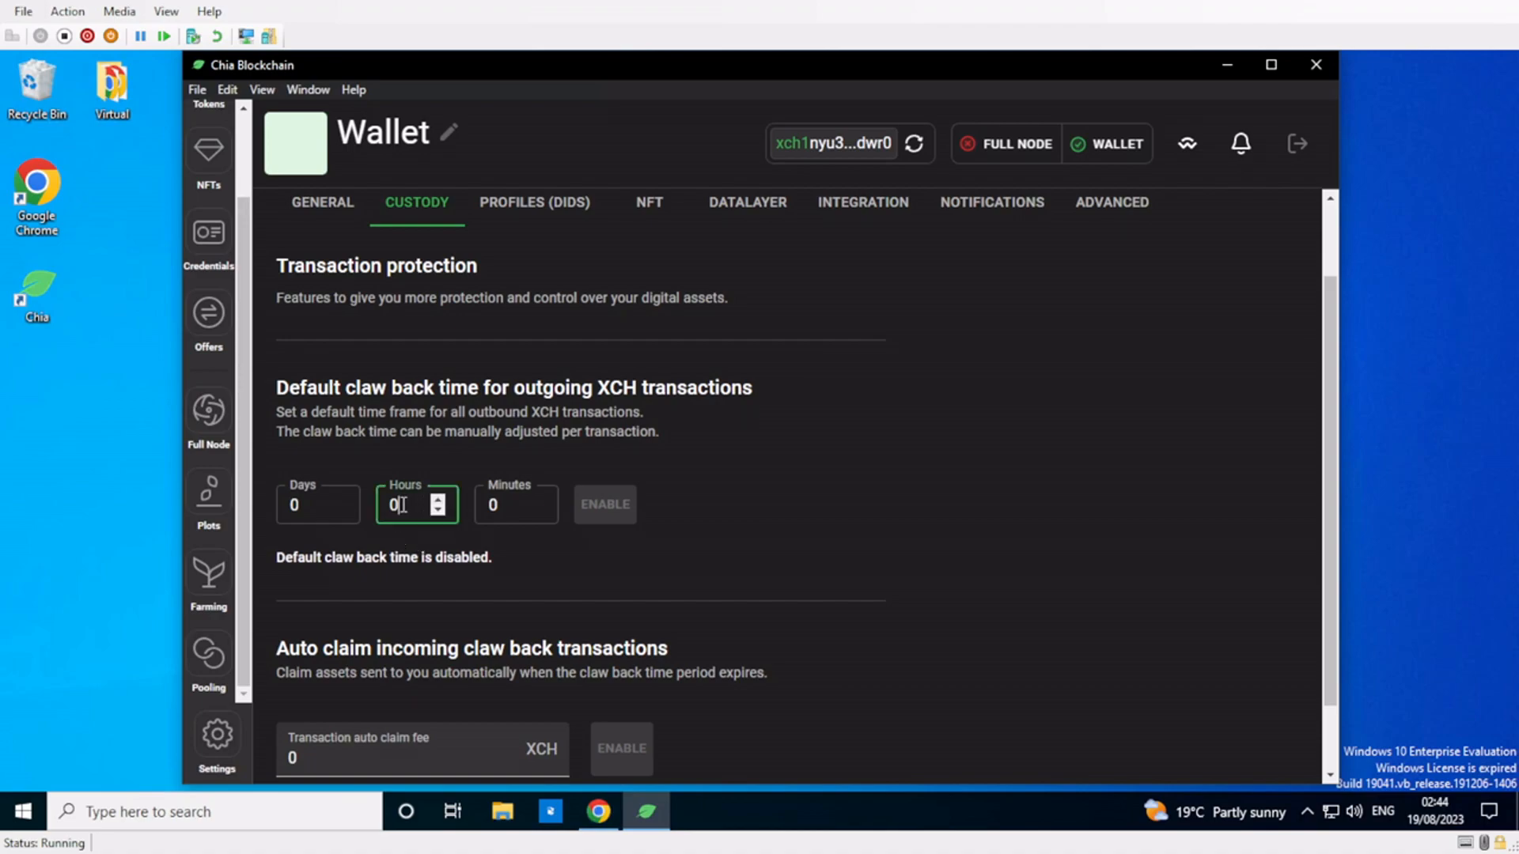
pyautogui.press('BackSpace')
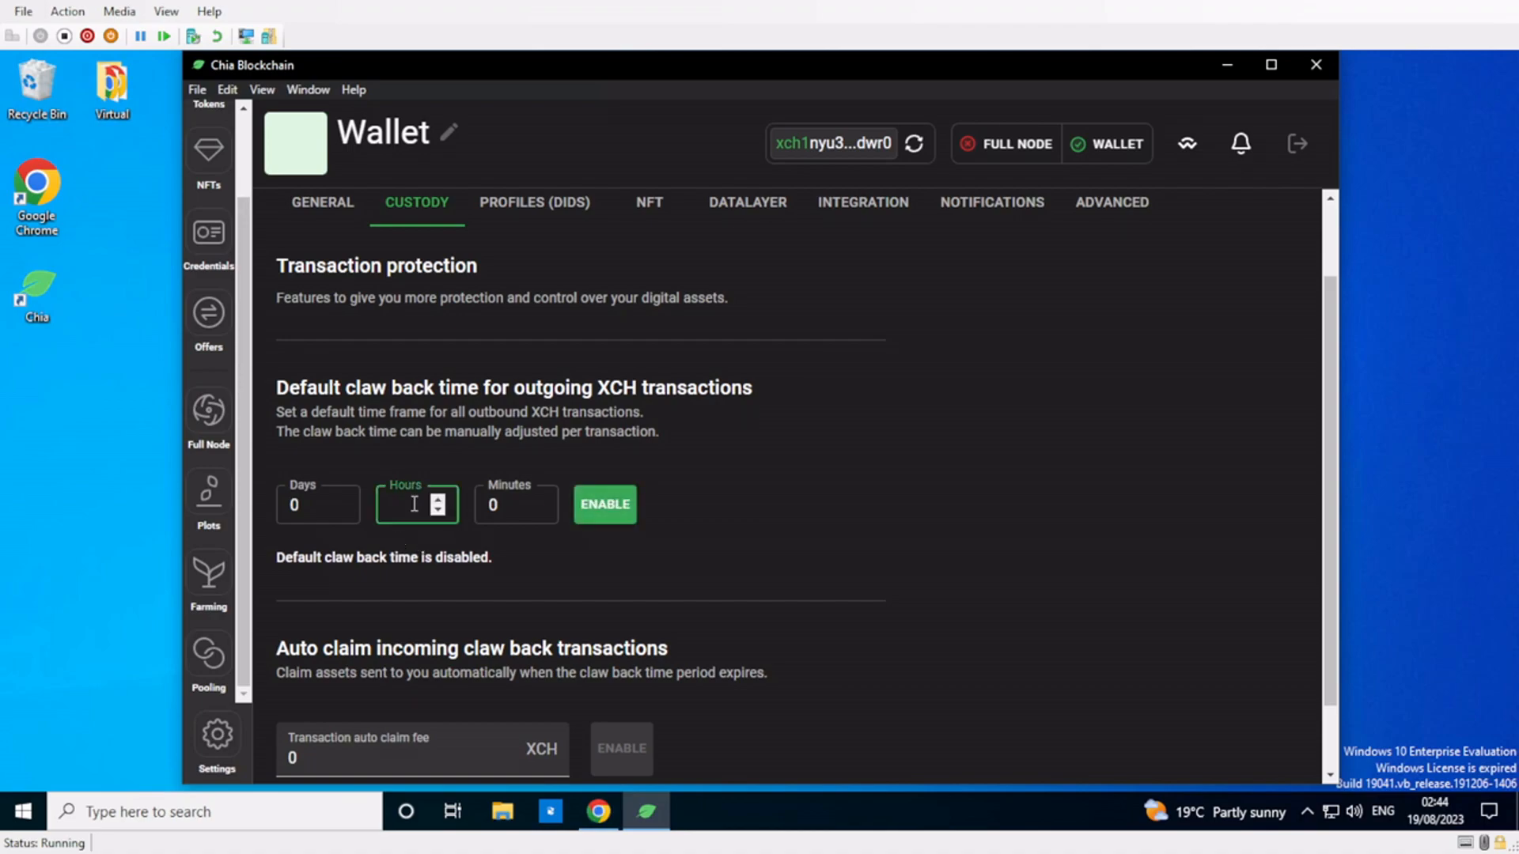
pyautogui.write('14')
pyautogui.press('BackSpace')
pyautogui.press('BackSpace')
pyautogui.write('24')
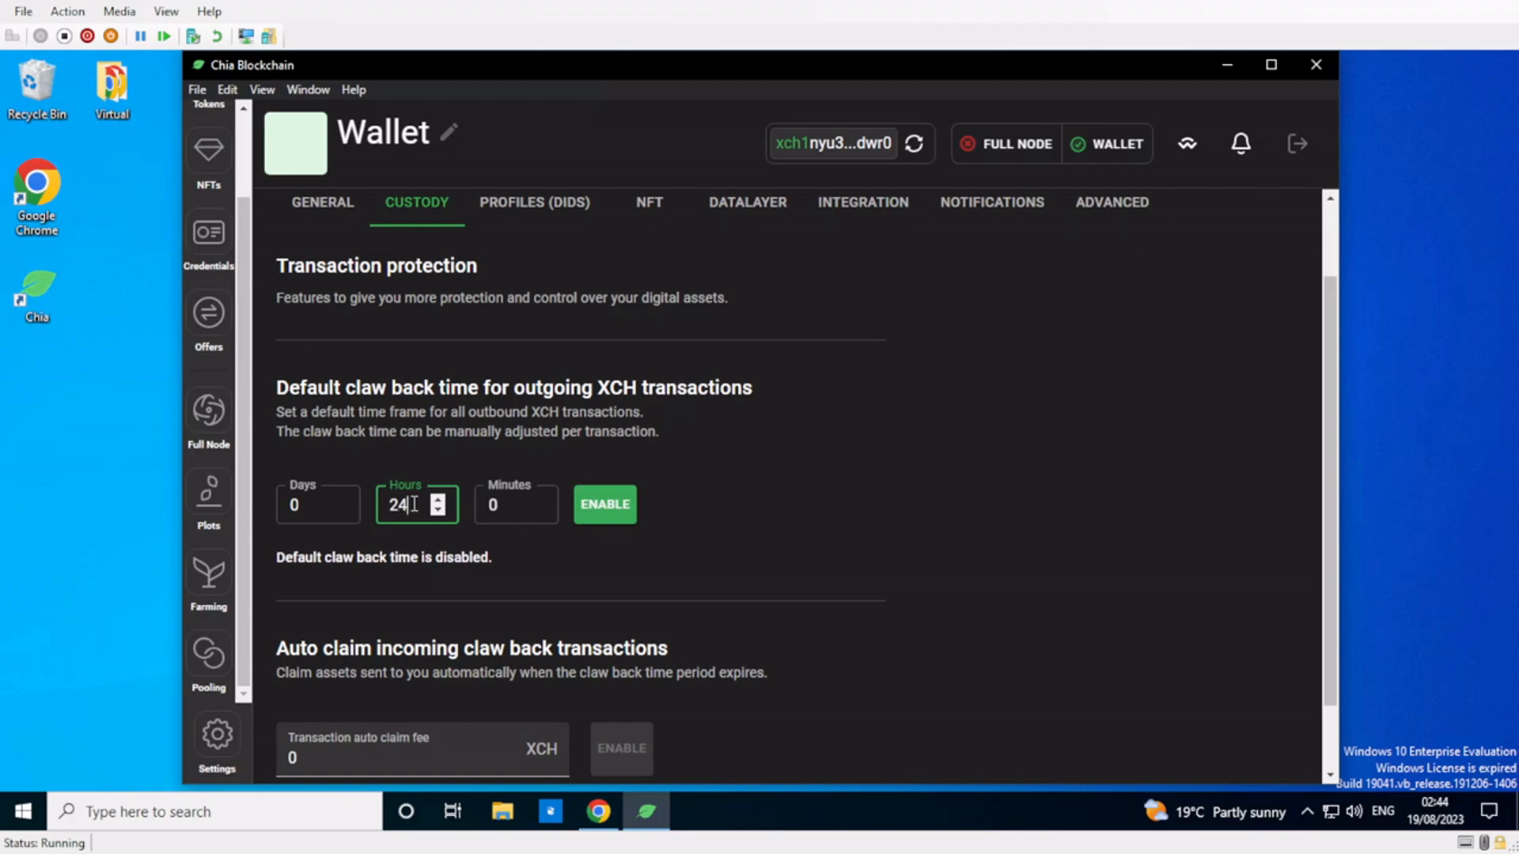
pyautogui.click(605, 504)
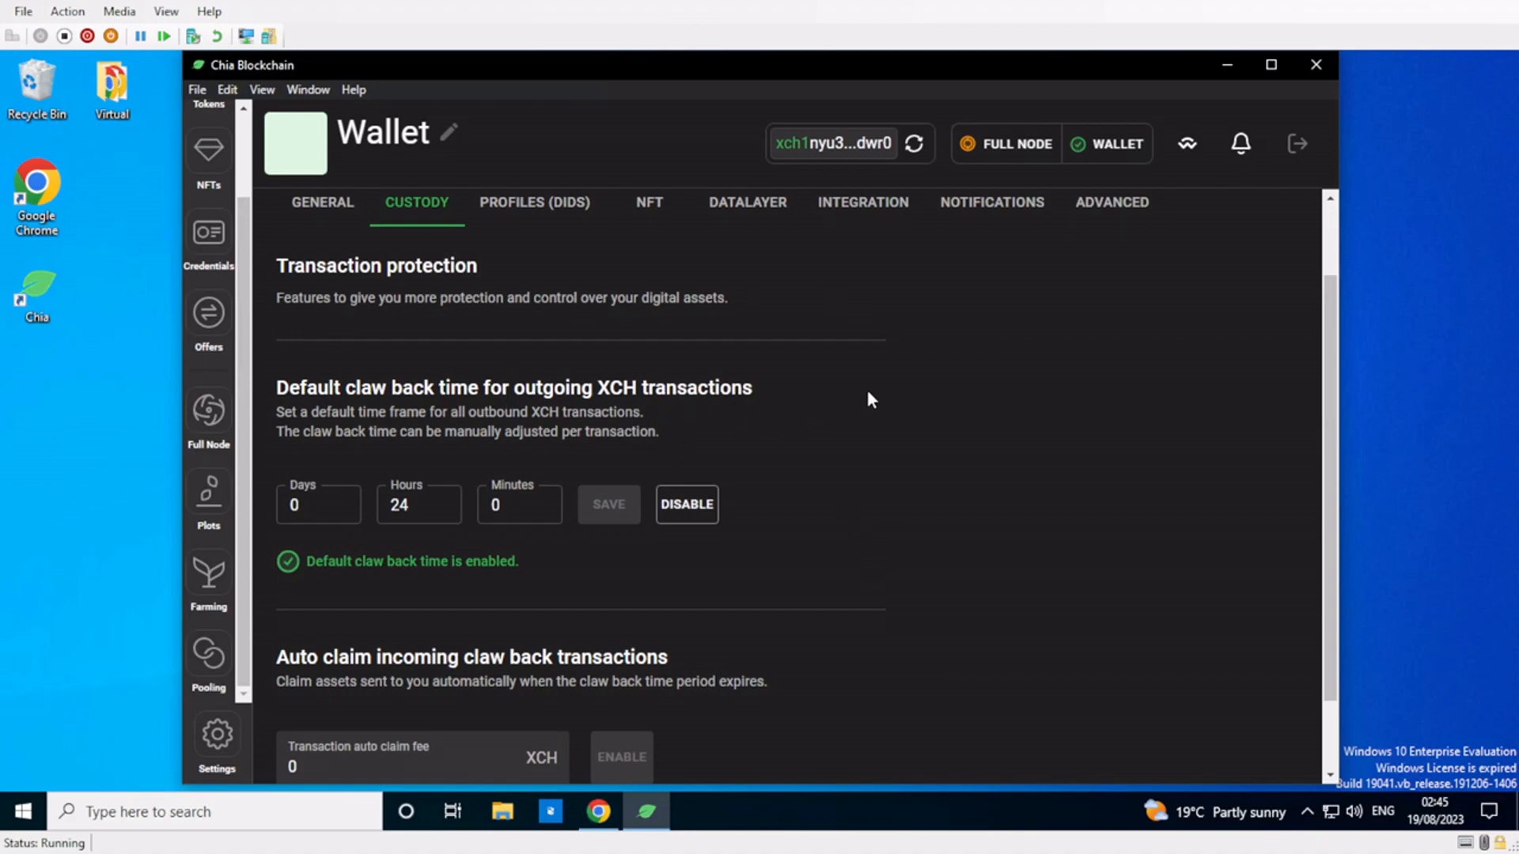
# - Set the transaction auto claim fee to 0.00000001 XCH and enable auto claim for incoming claw back transactions
pyautogui.scroll(-1, 871, 399)
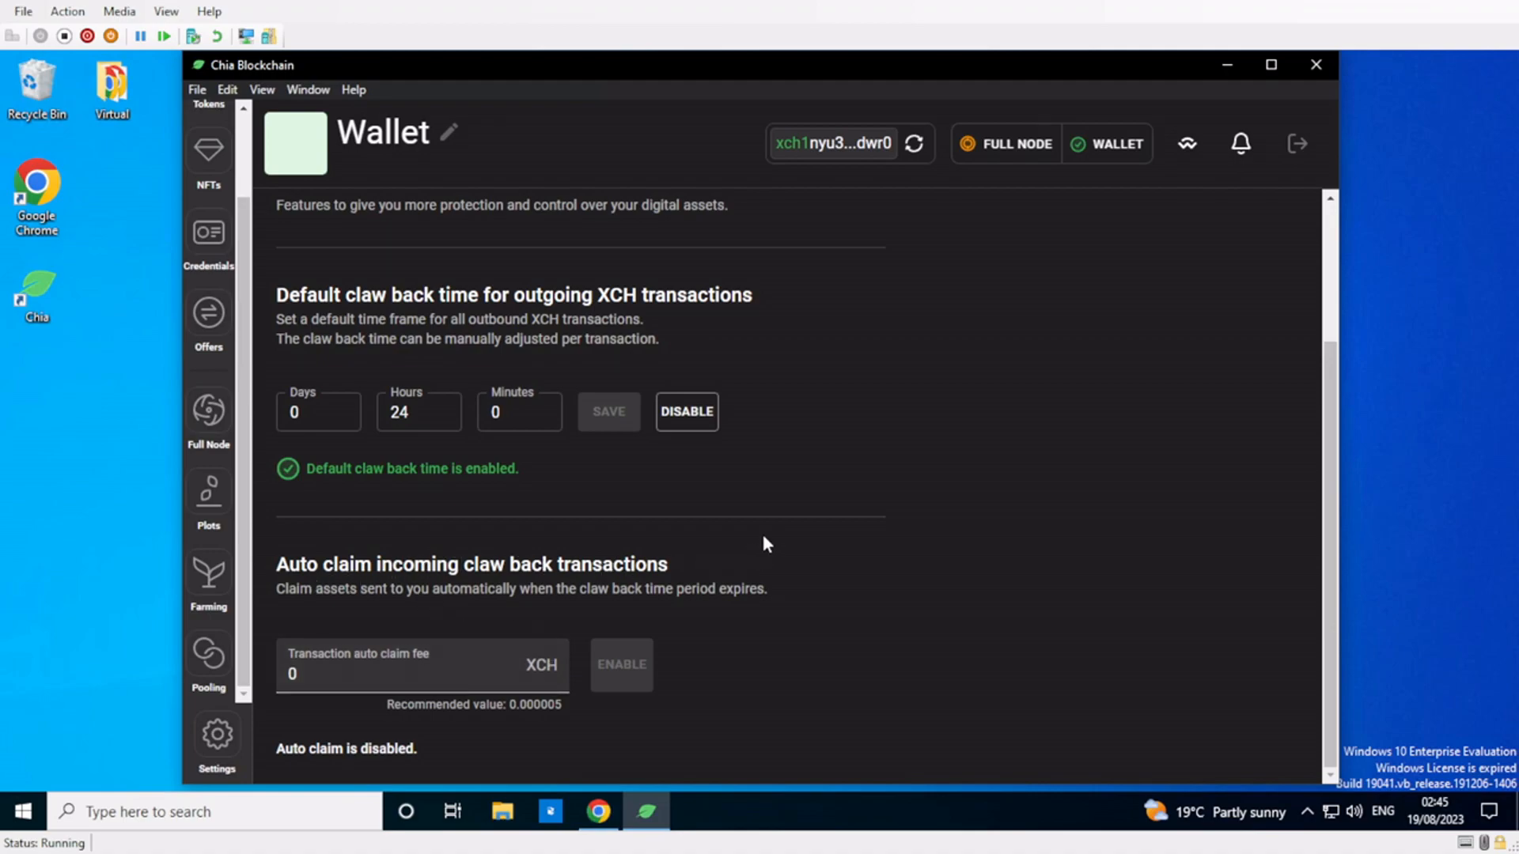
pyautogui.click(346, 681)
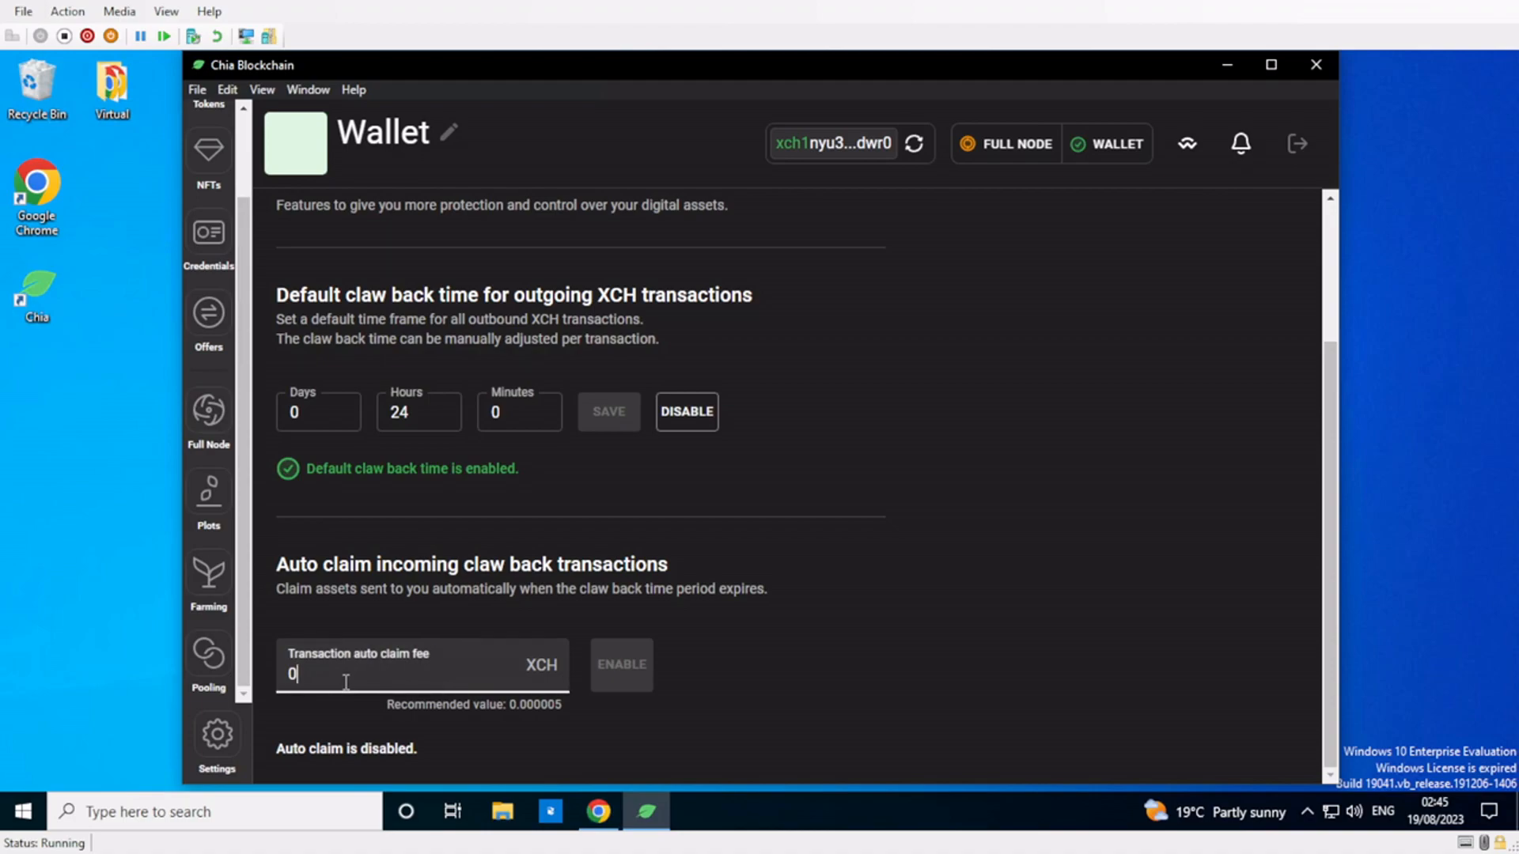
pyautogui.write('.00000001')
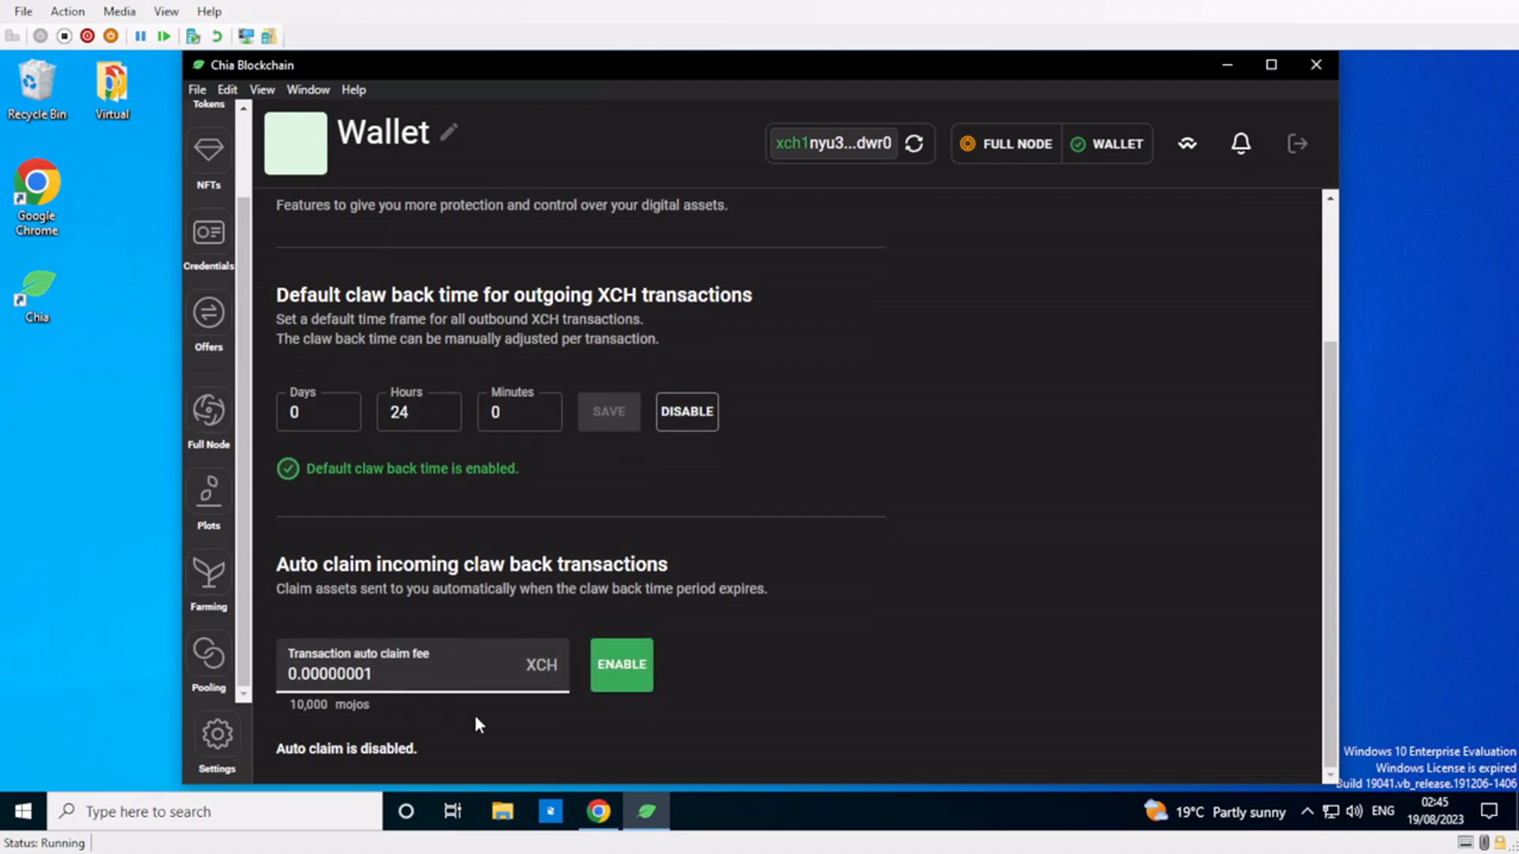
pyautogui.click(622, 662)
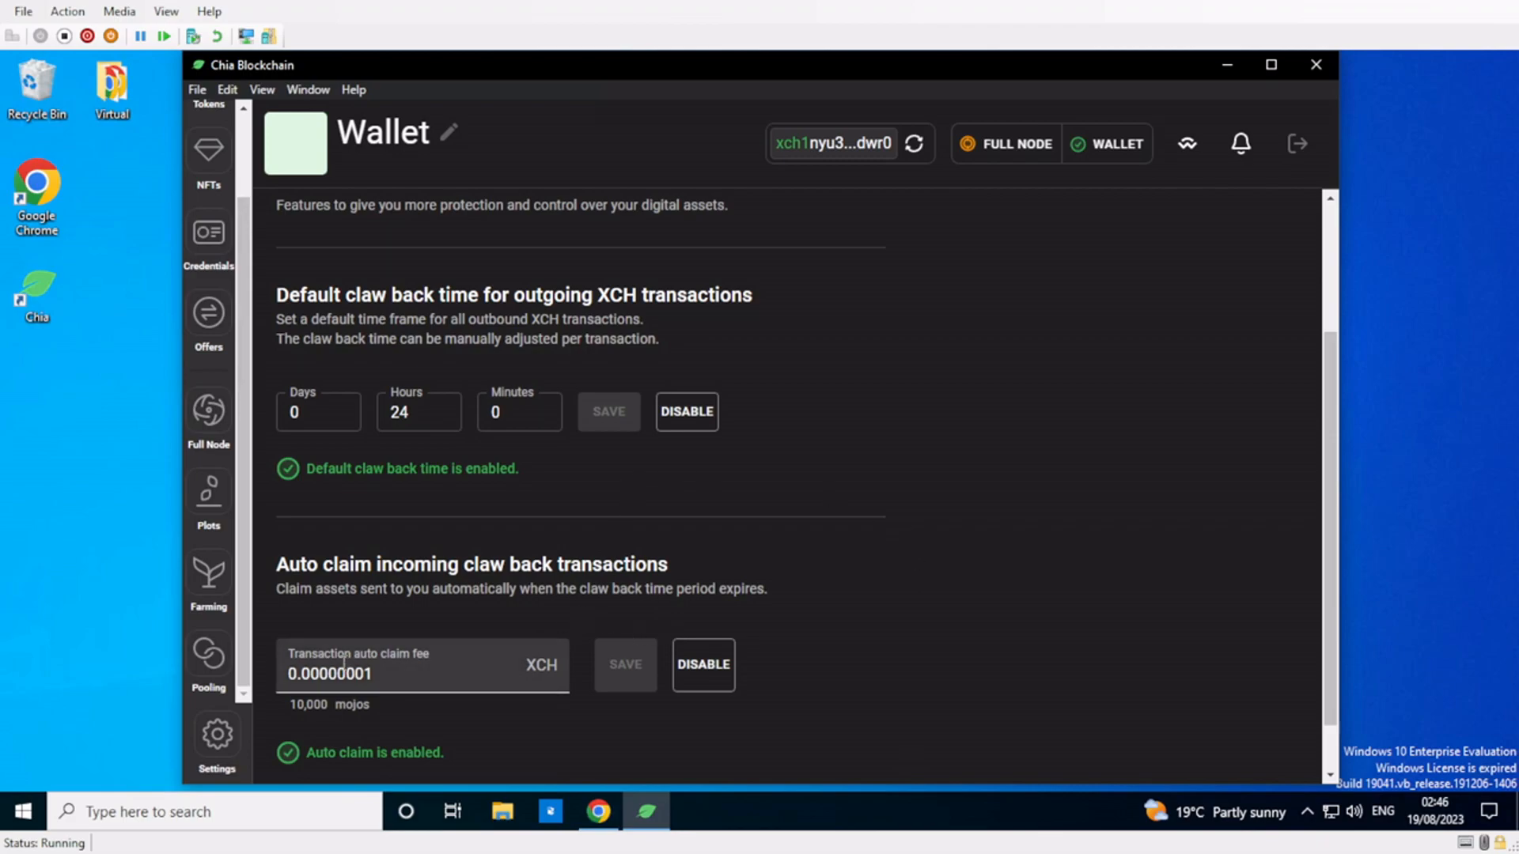
# - Review the Profiles (DIDs) settings and the form for creating a new profile, leaving it empty
pyautogui.scroll(3, 786, 617)
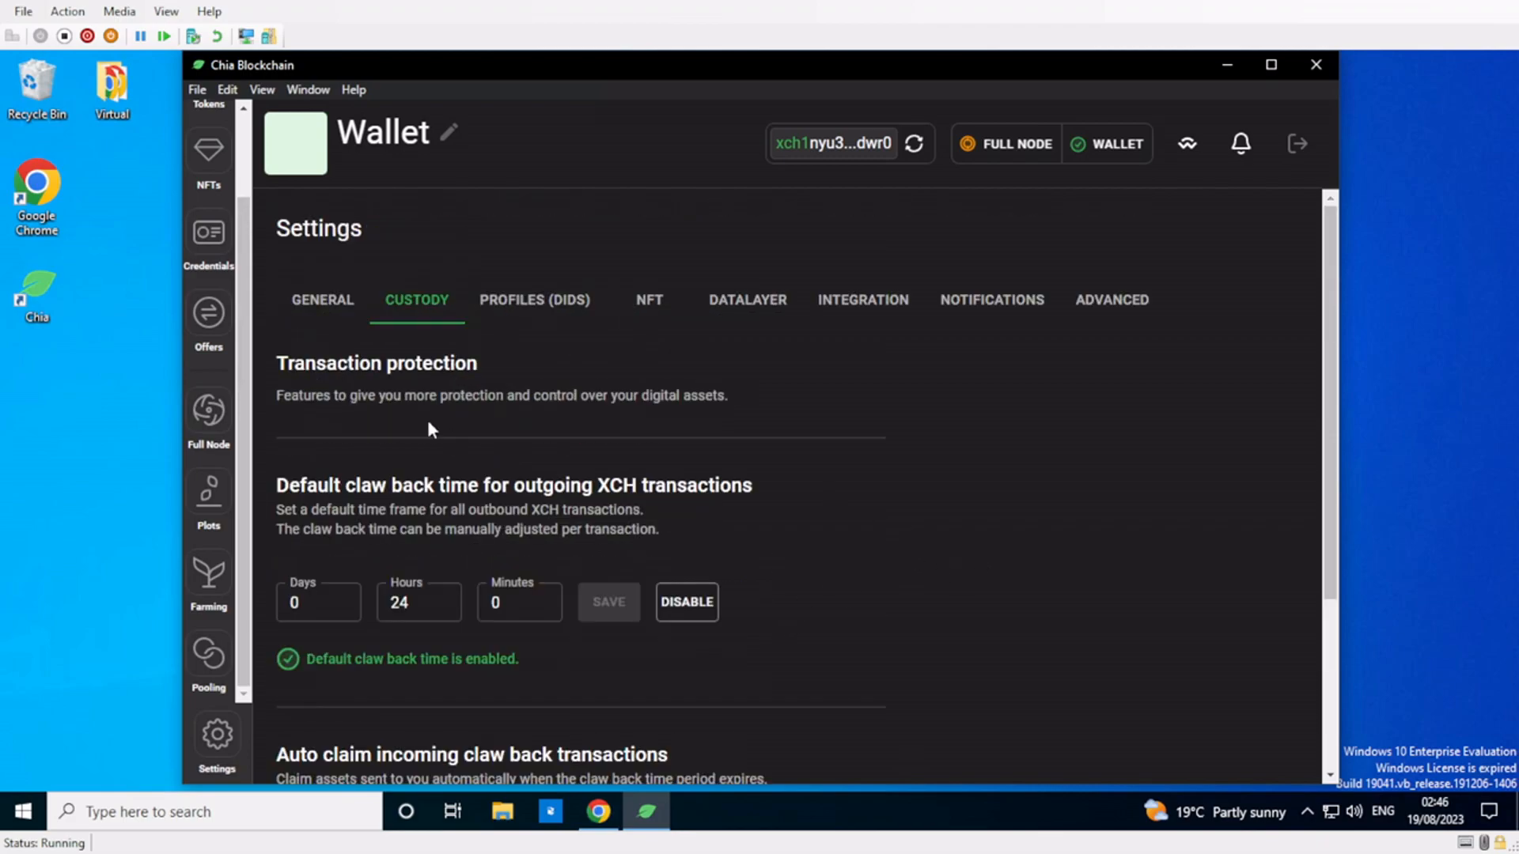
pyautogui.click(516, 307)
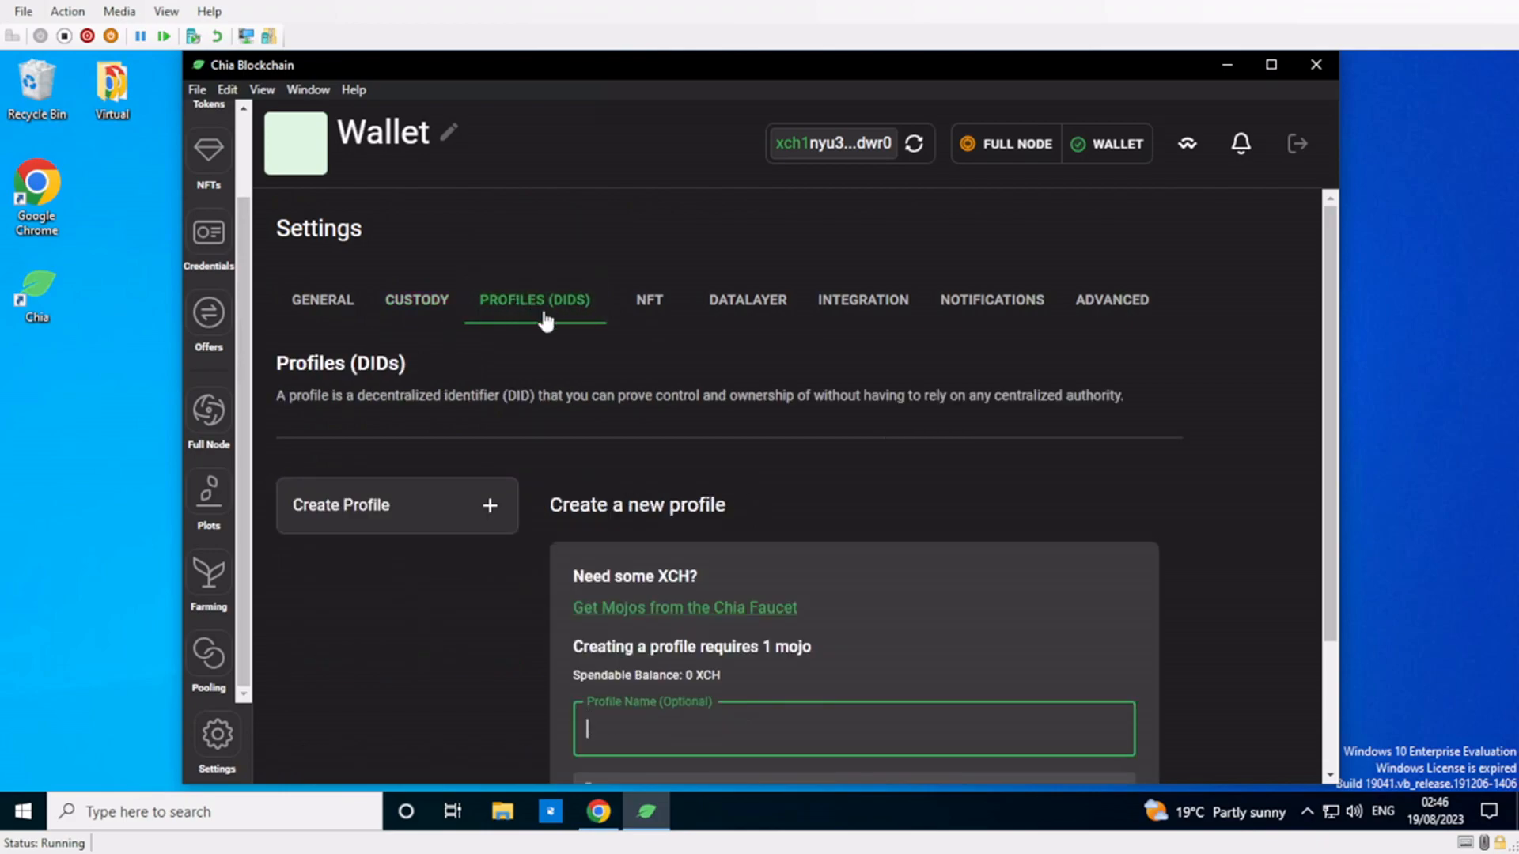
pyautogui.scroll(-1, 625, 400)
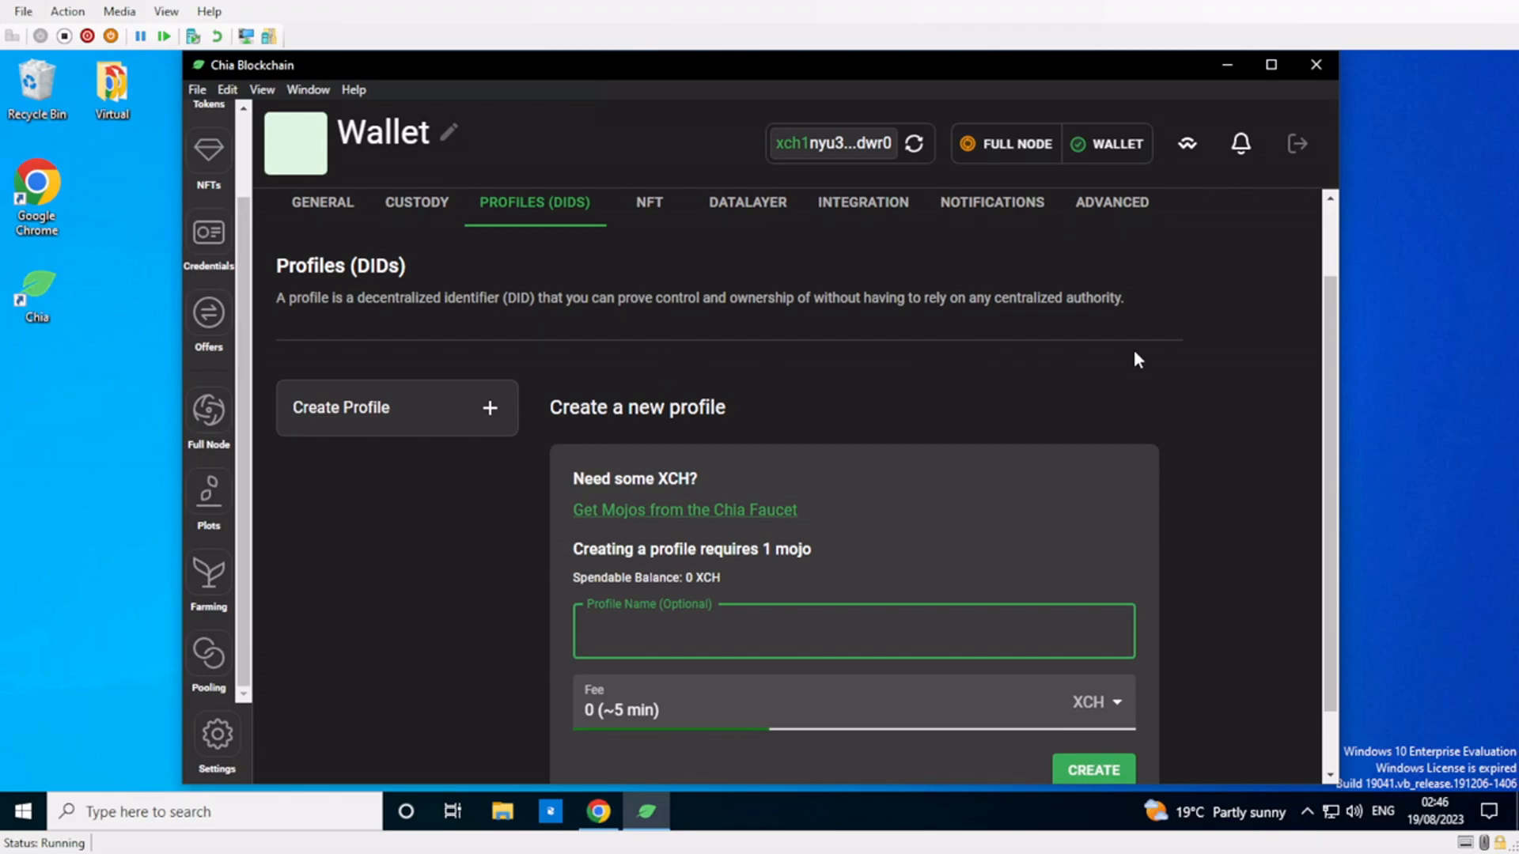
pyautogui.scroll(2, 1134, 351)
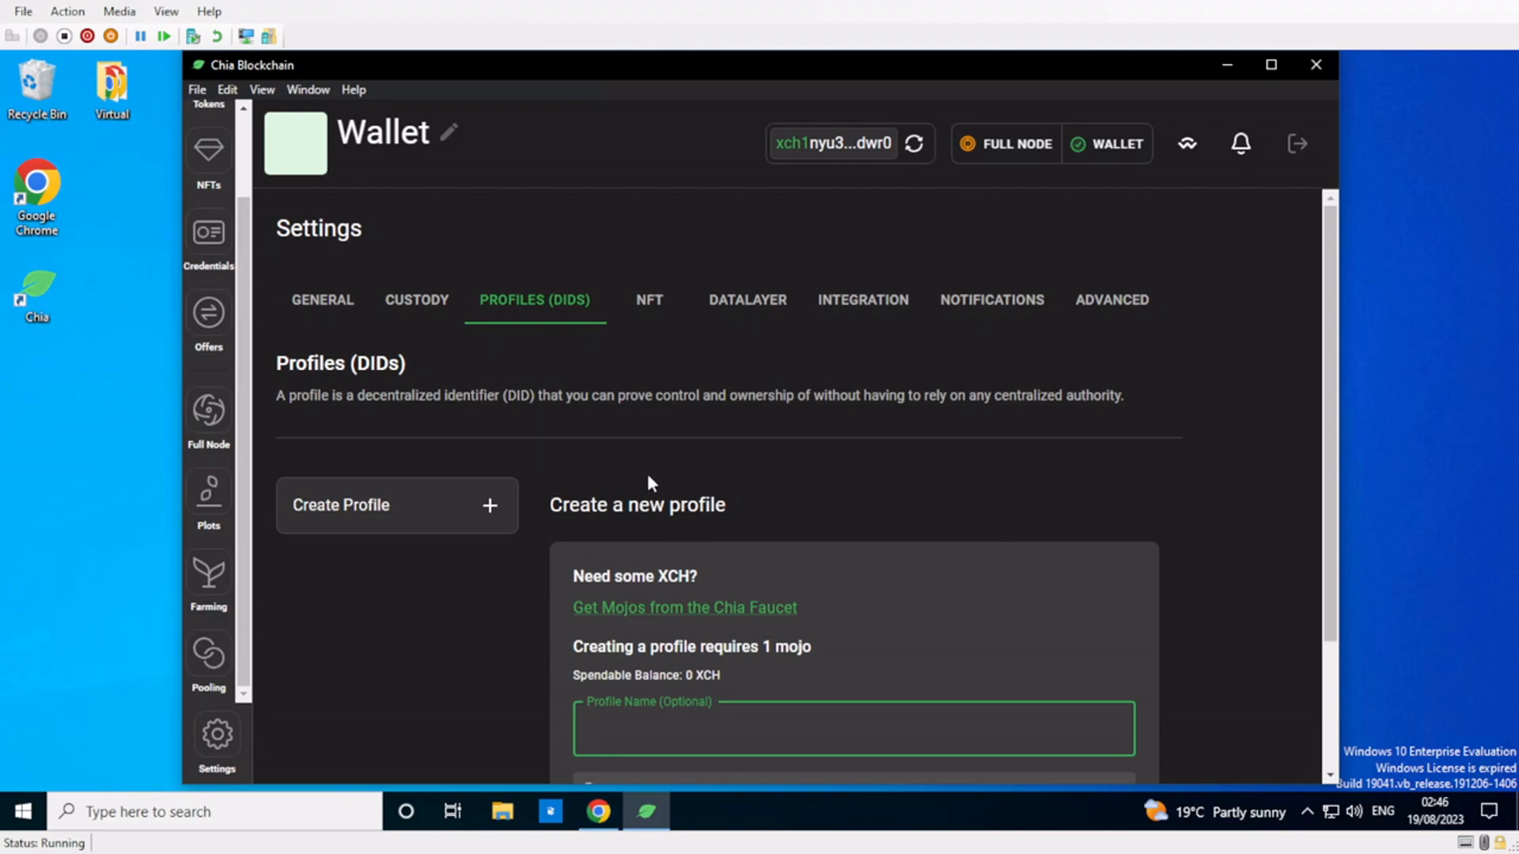
# - Turn on Fit images to cards in the NFT settings and review the cache options
pyautogui.click(648, 306)
pyautogui.scroll(-3, 985, 455)
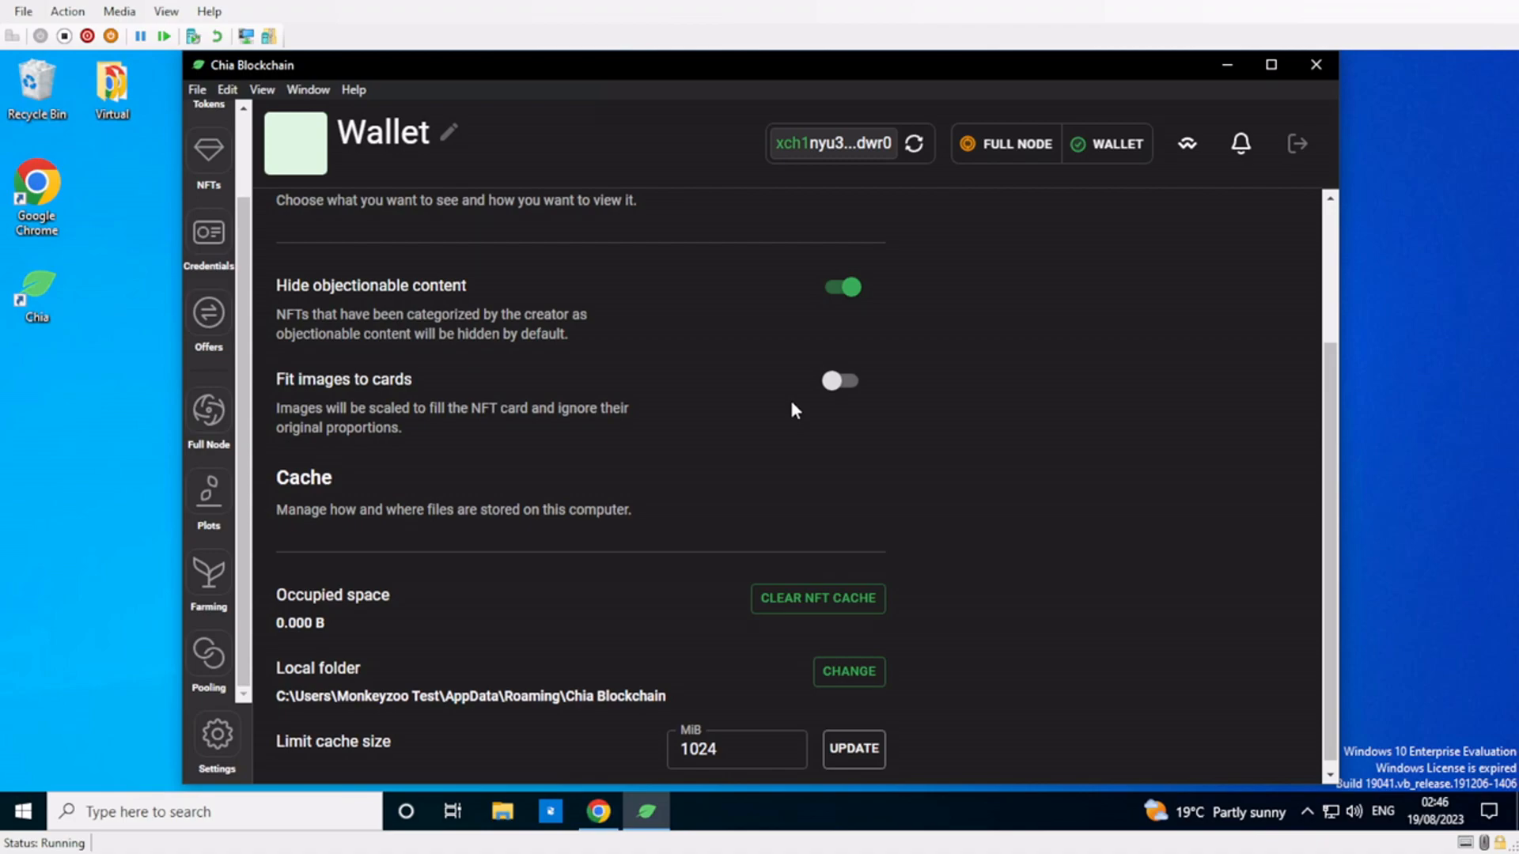
pyautogui.click(835, 384)
pyautogui.scroll(-1, 437, 627)
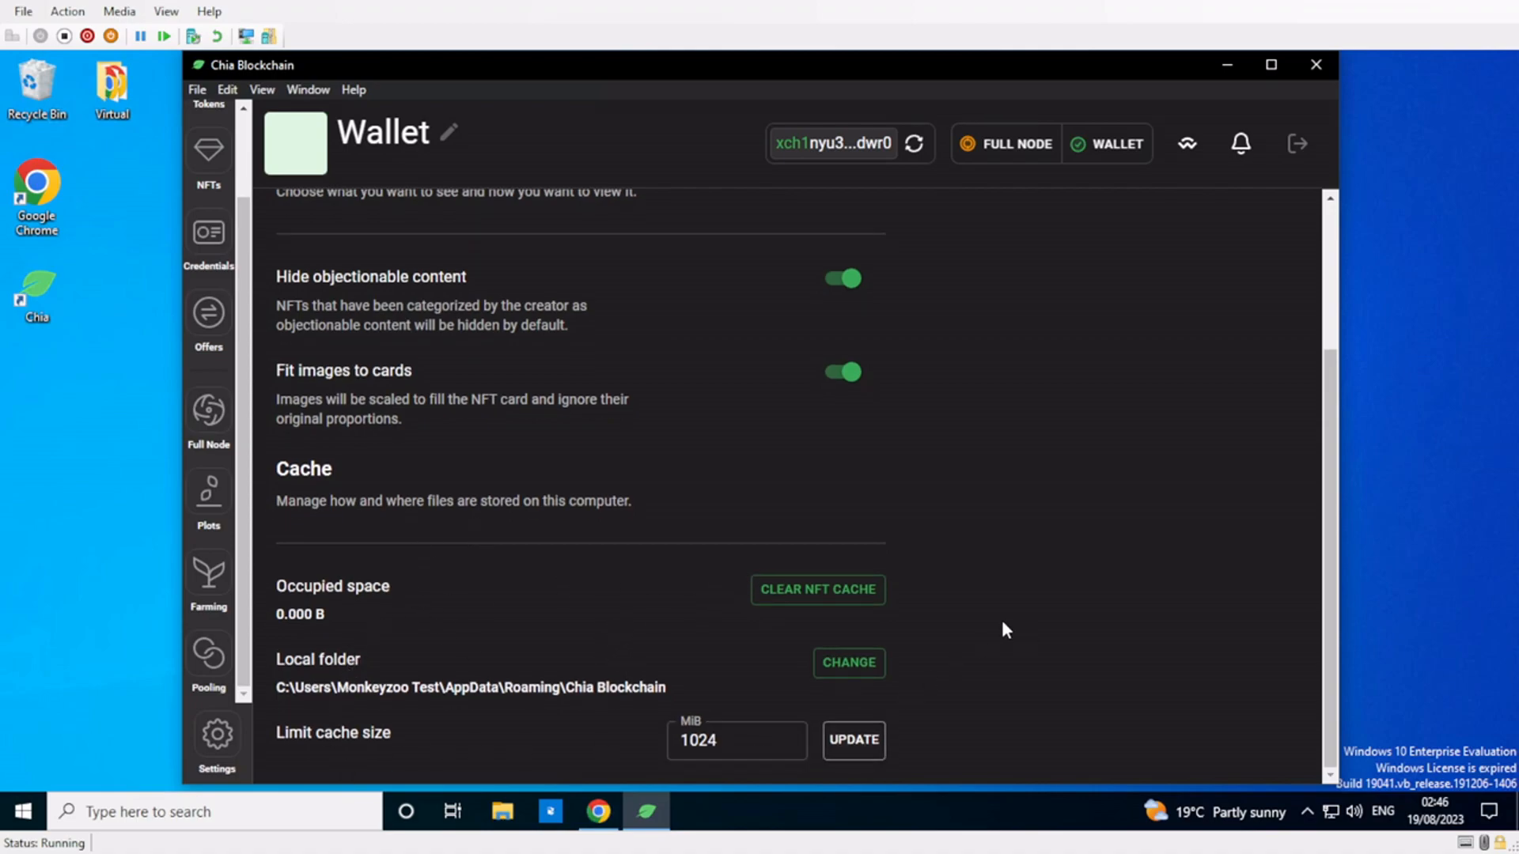
pyautogui.scroll(3, 1005, 630)
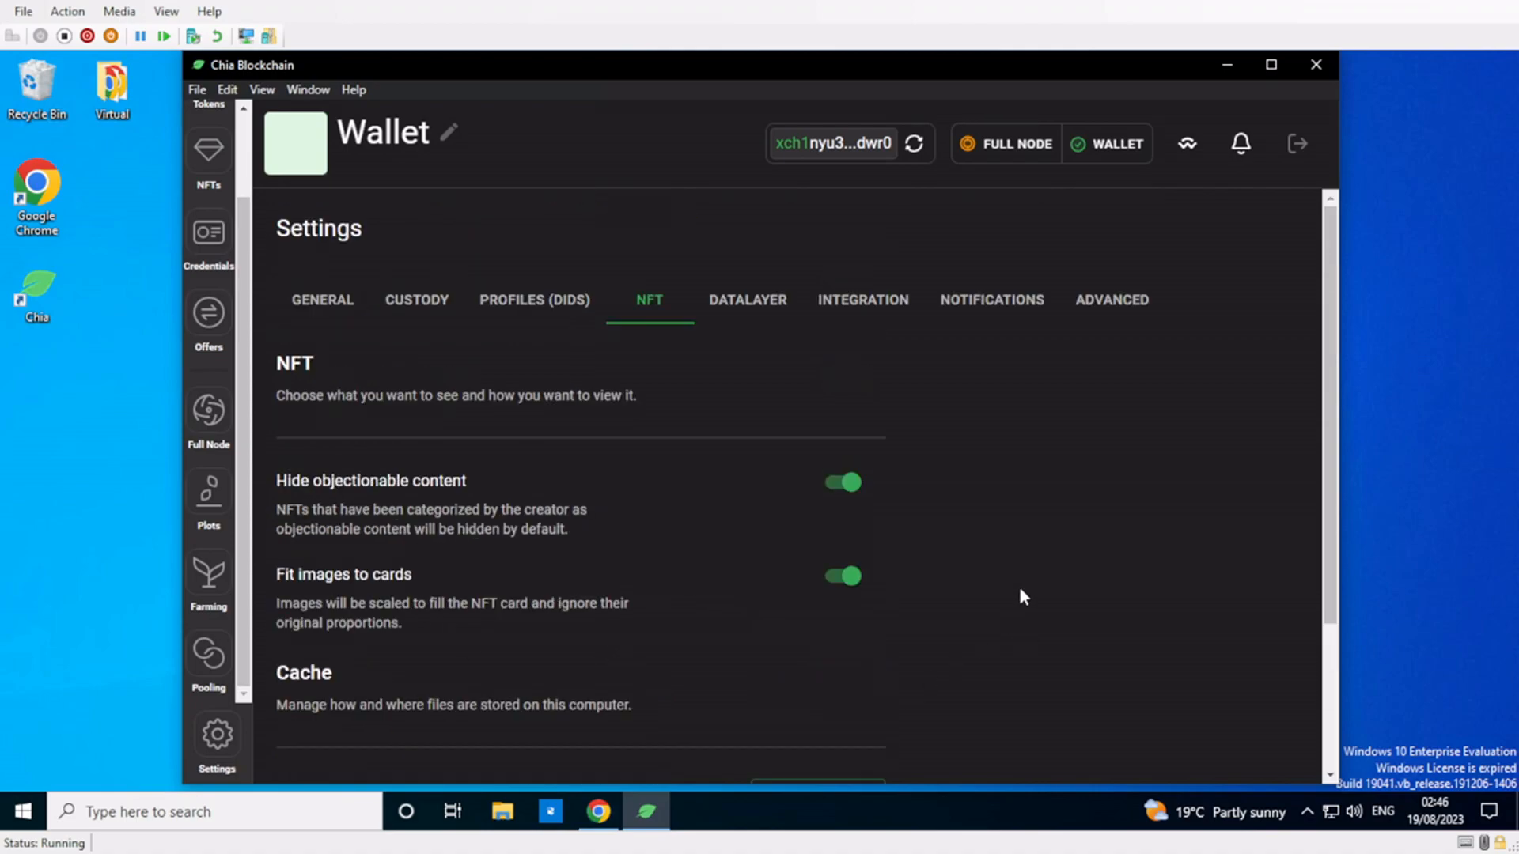
# - Look over the DataLayer settings, and enable WalletConnect and Key Switching in the integration settings
pyautogui.click(754, 302)
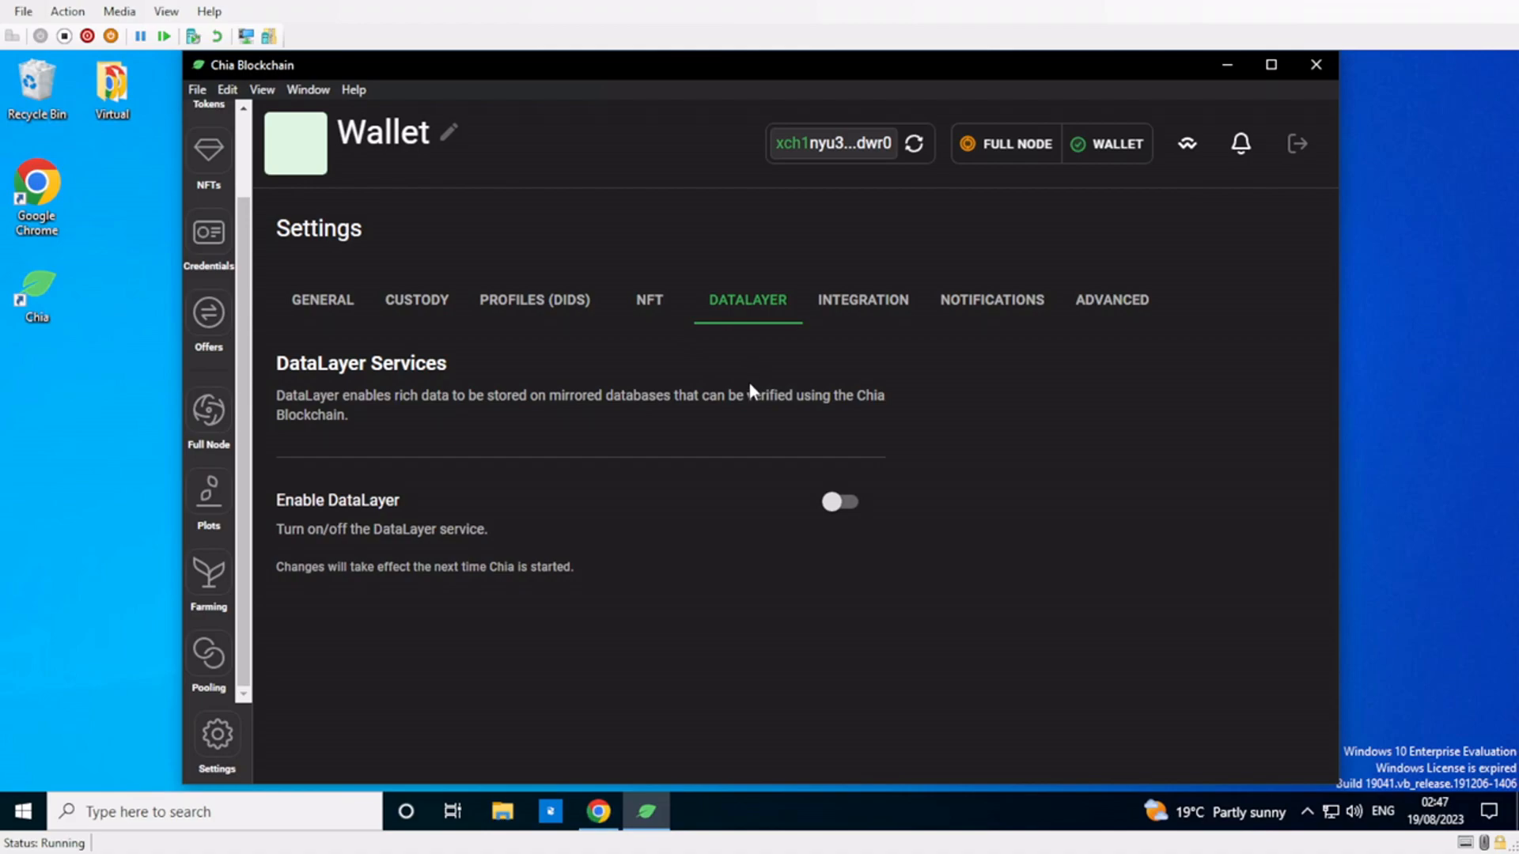
pyautogui.click(865, 299)
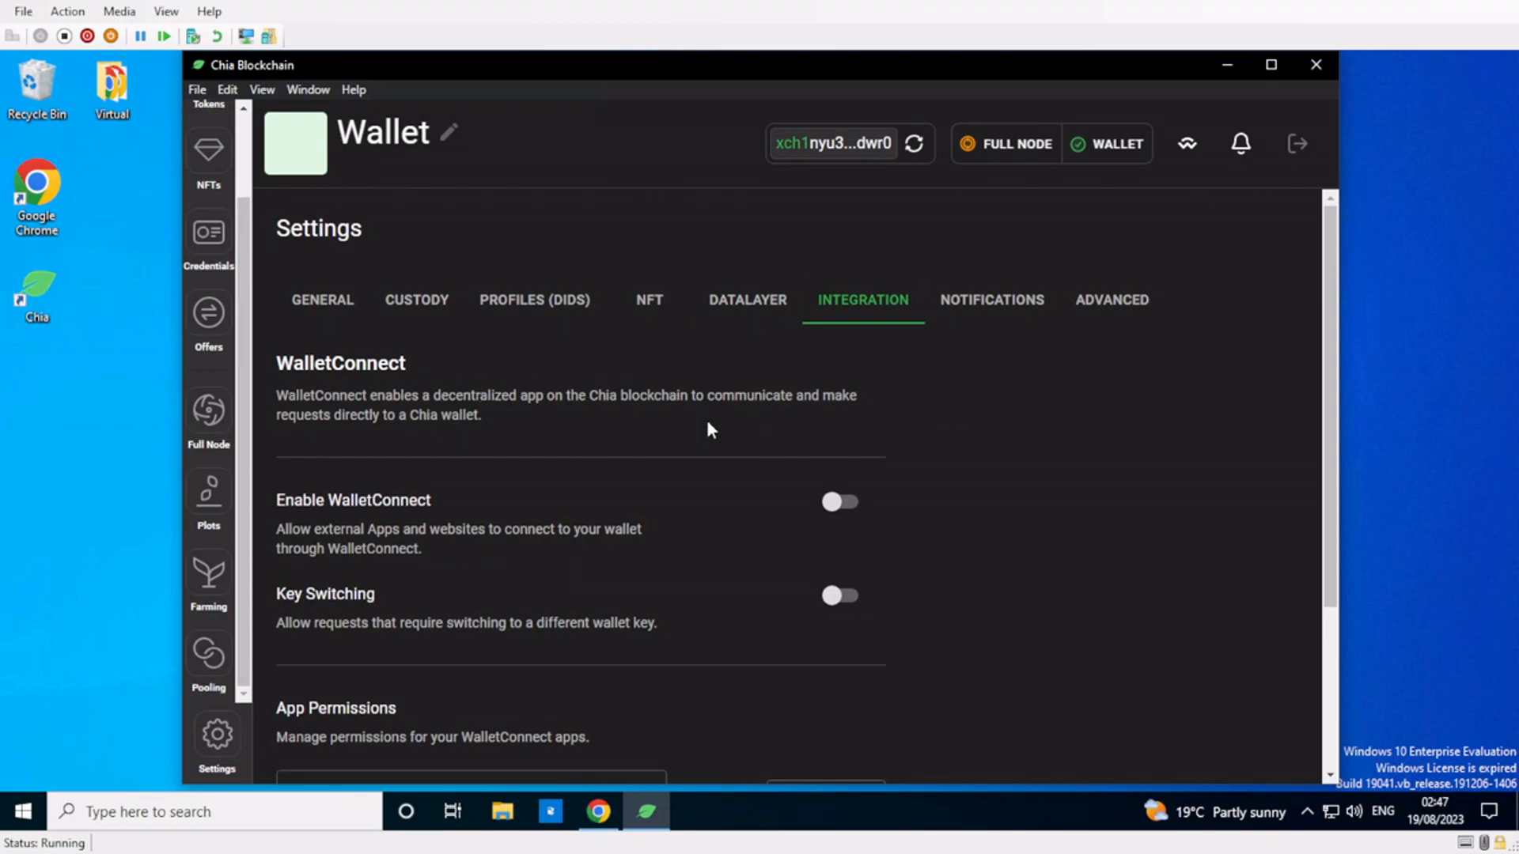
pyautogui.click(839, 501)
pyautogui.scroll(-3, 1052, 495)
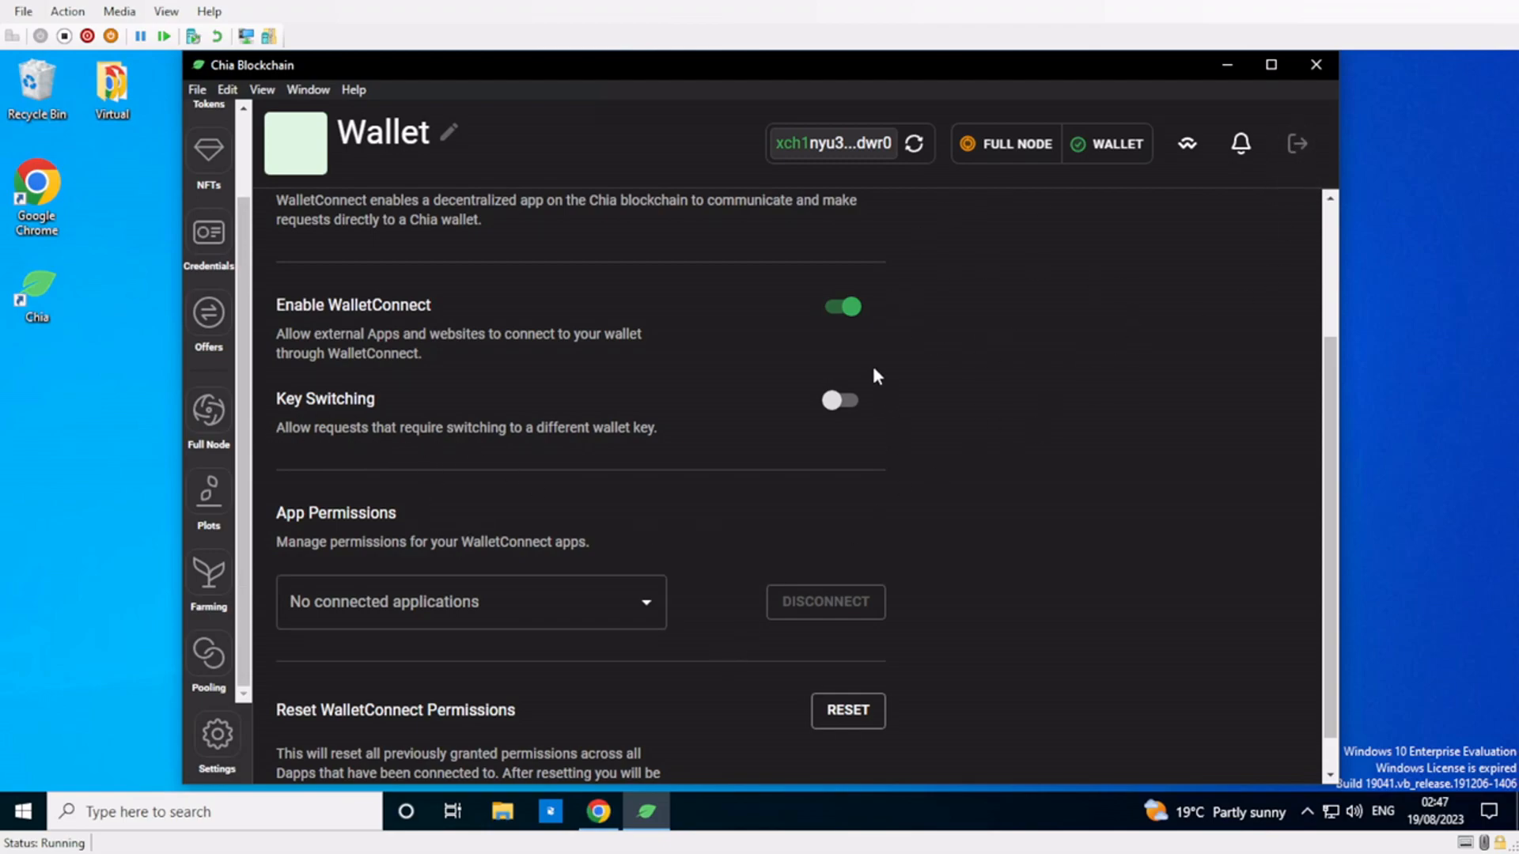
pyautogui.click(840, 402)
pyautogui.scroll(-1, 868, 453)
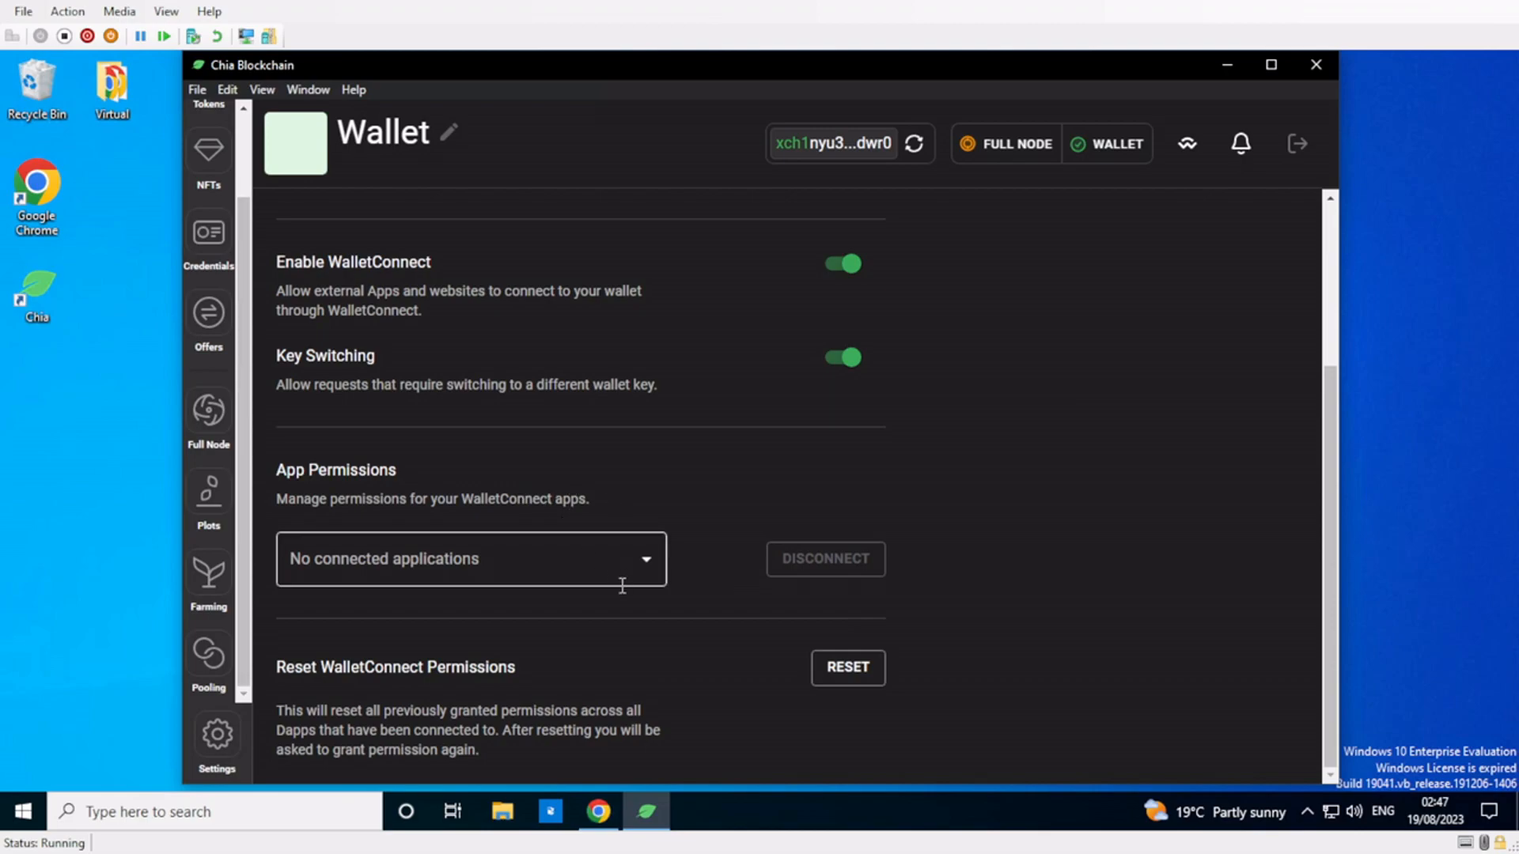
# - Check the WalletConnect app permissions for connected applications and view the permission reset option
pyautogui.click(646, 562)
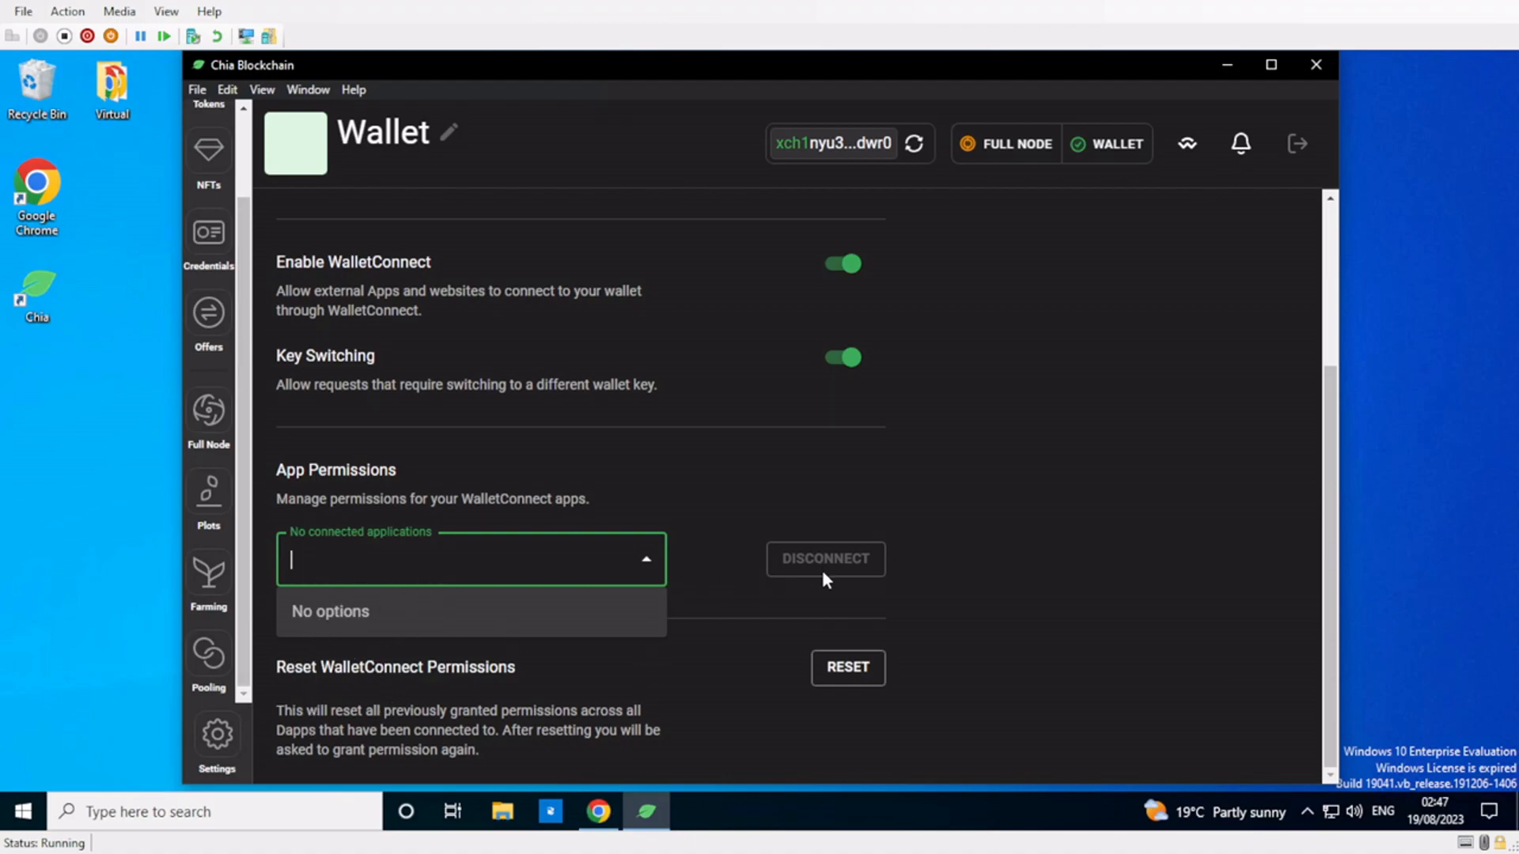
pyautogui.click(641, 568)
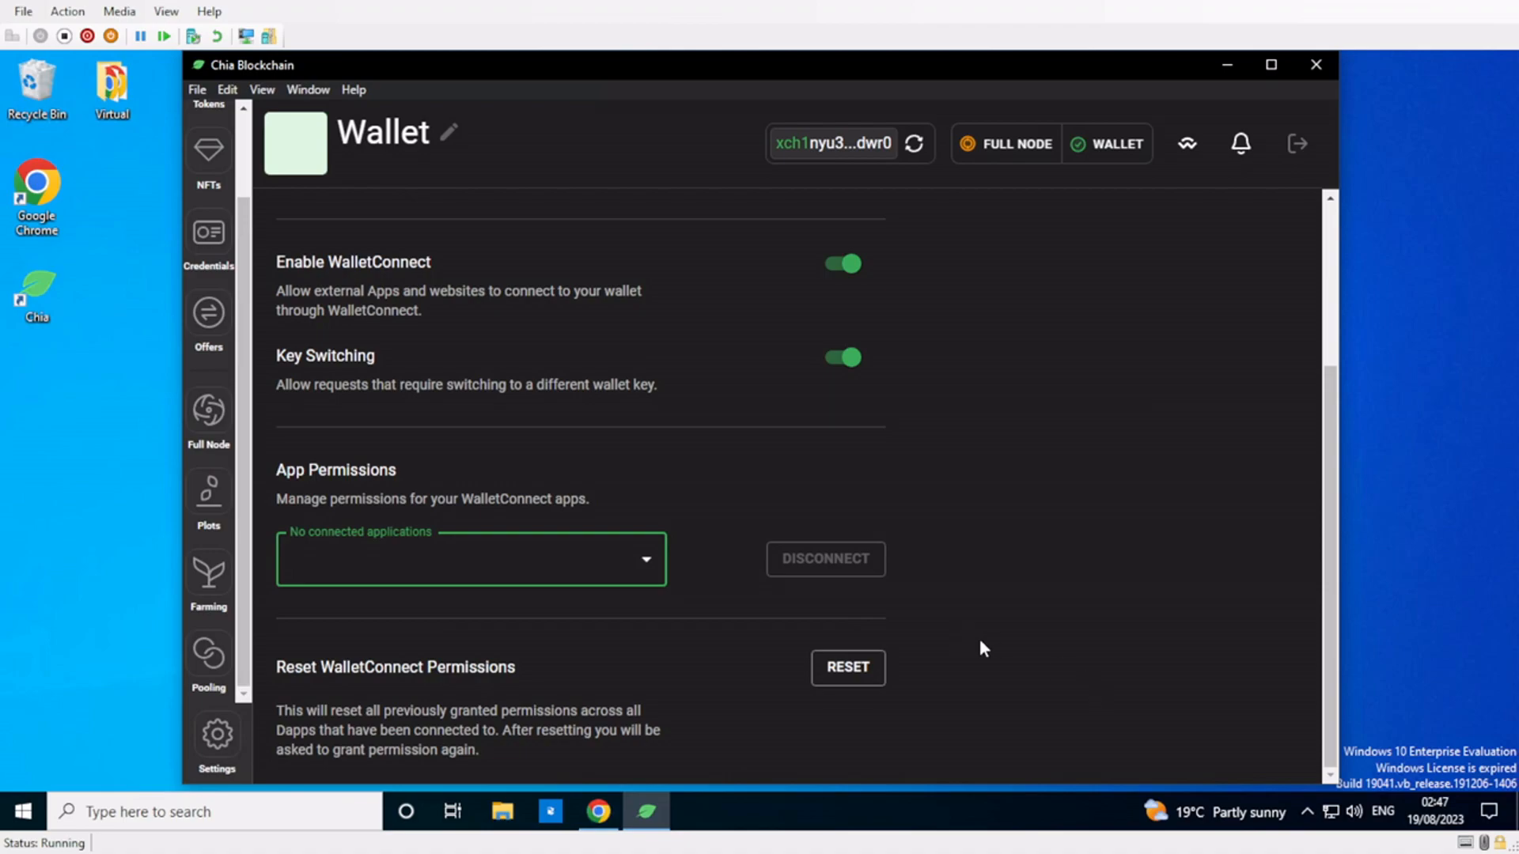
pyautogui.scroll(3, 1000, 643)
pyautogui.scroll(1, 979, 605)
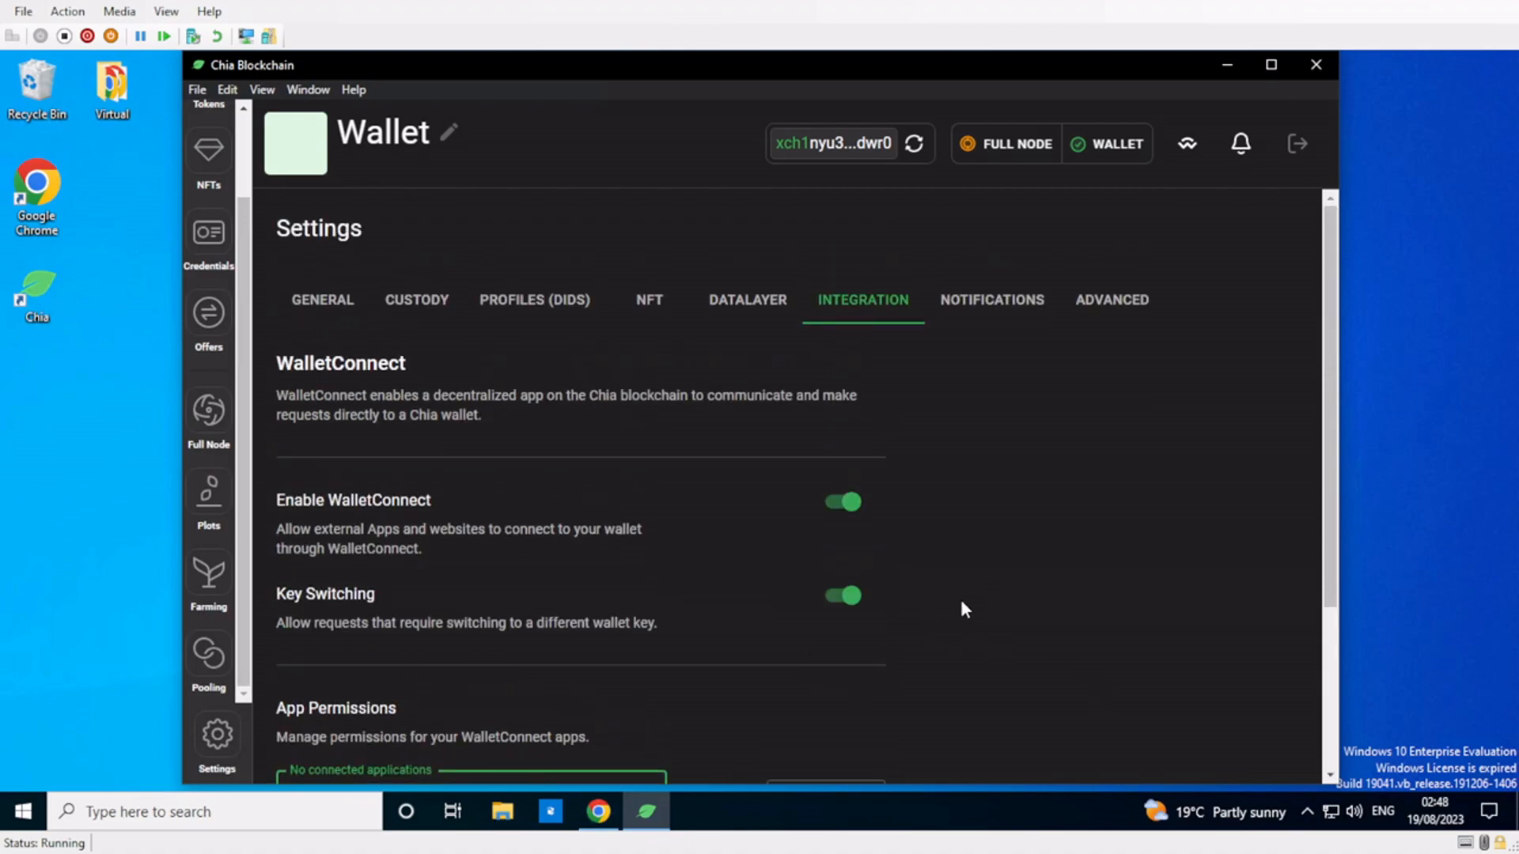
# - Review the notification settings and the advanced settings for signatures and wallet resyncing
pyautogui.click(973, 300)
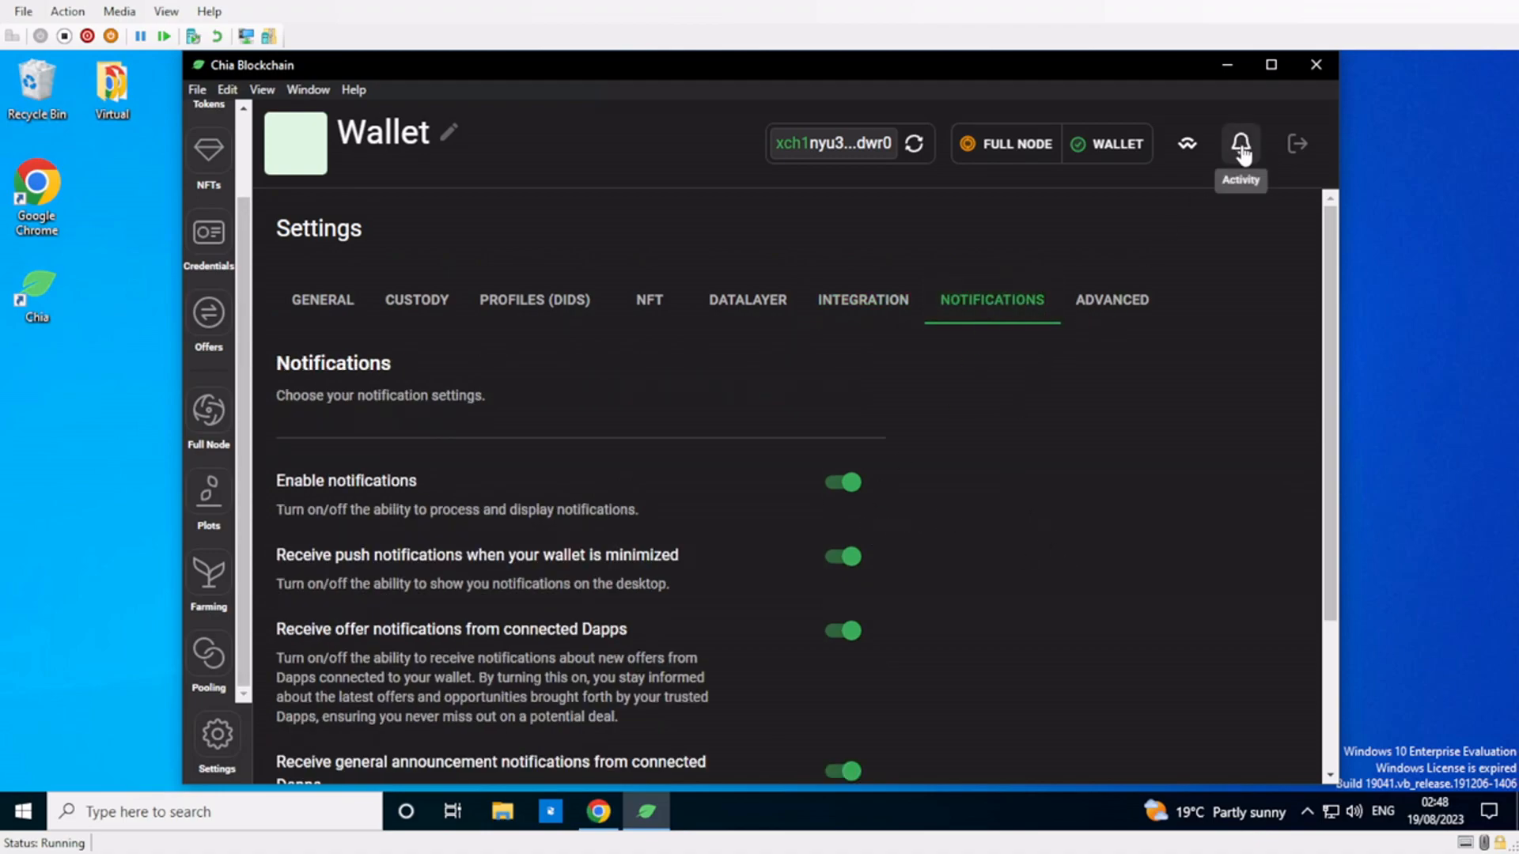
pyautogui.scroll(-3, 454, 367)
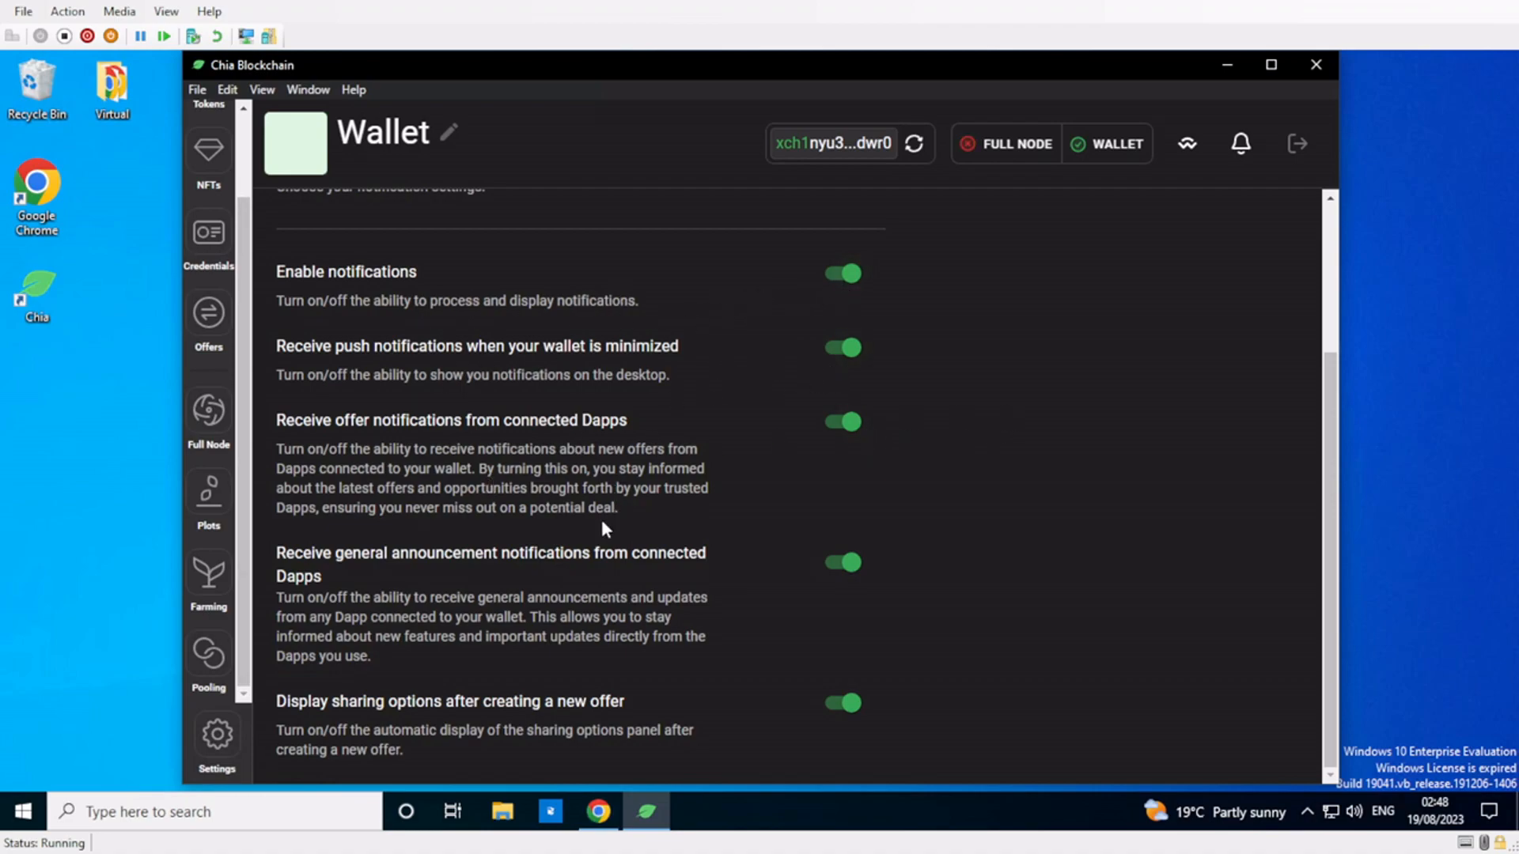
pyautogui.scroll(3, 964, 501)
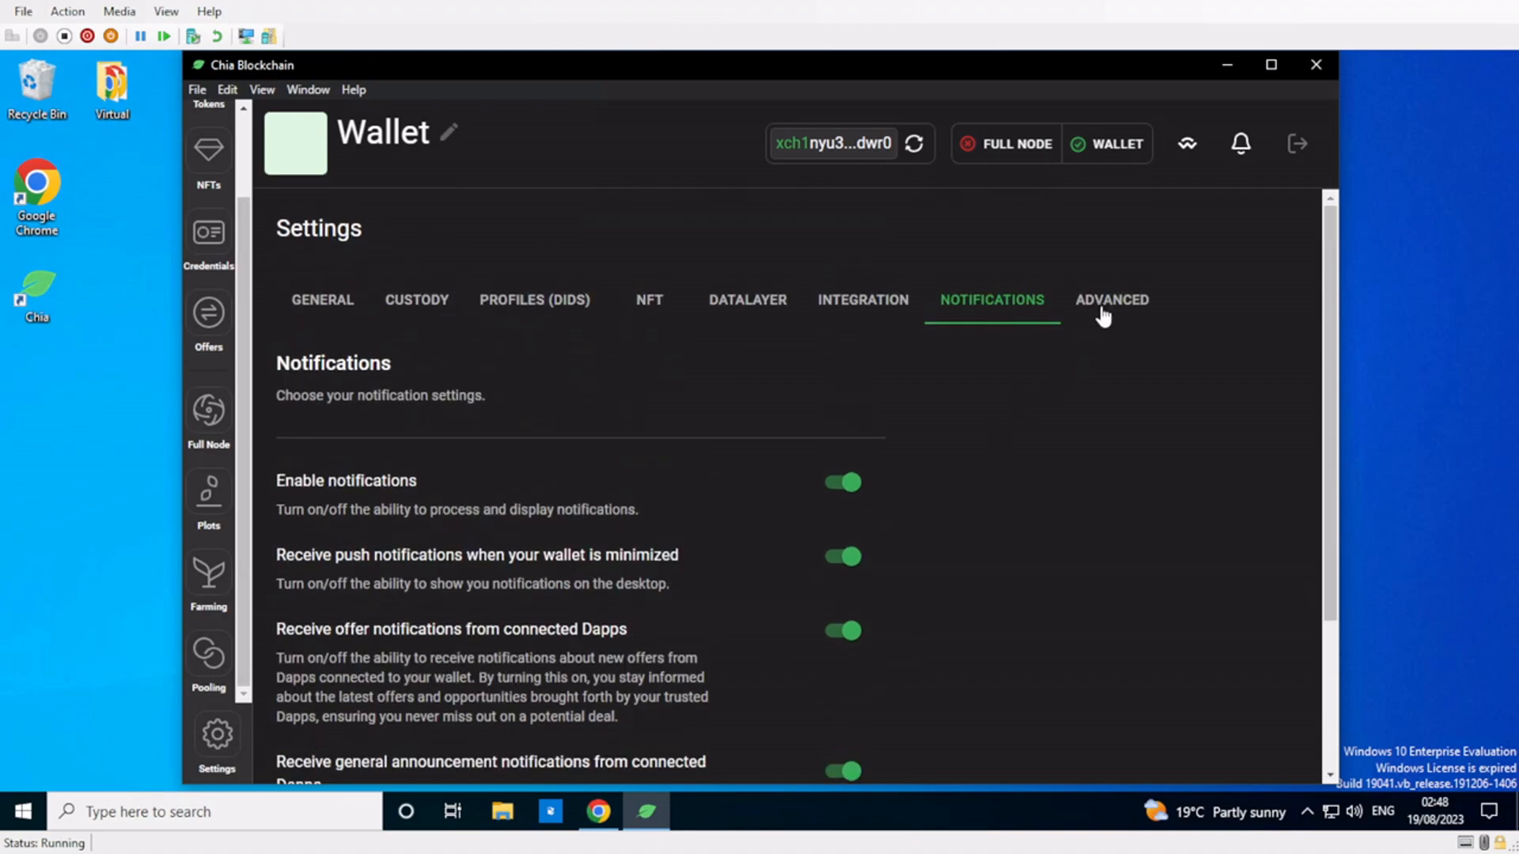
pyautogui.click(1104, 309)
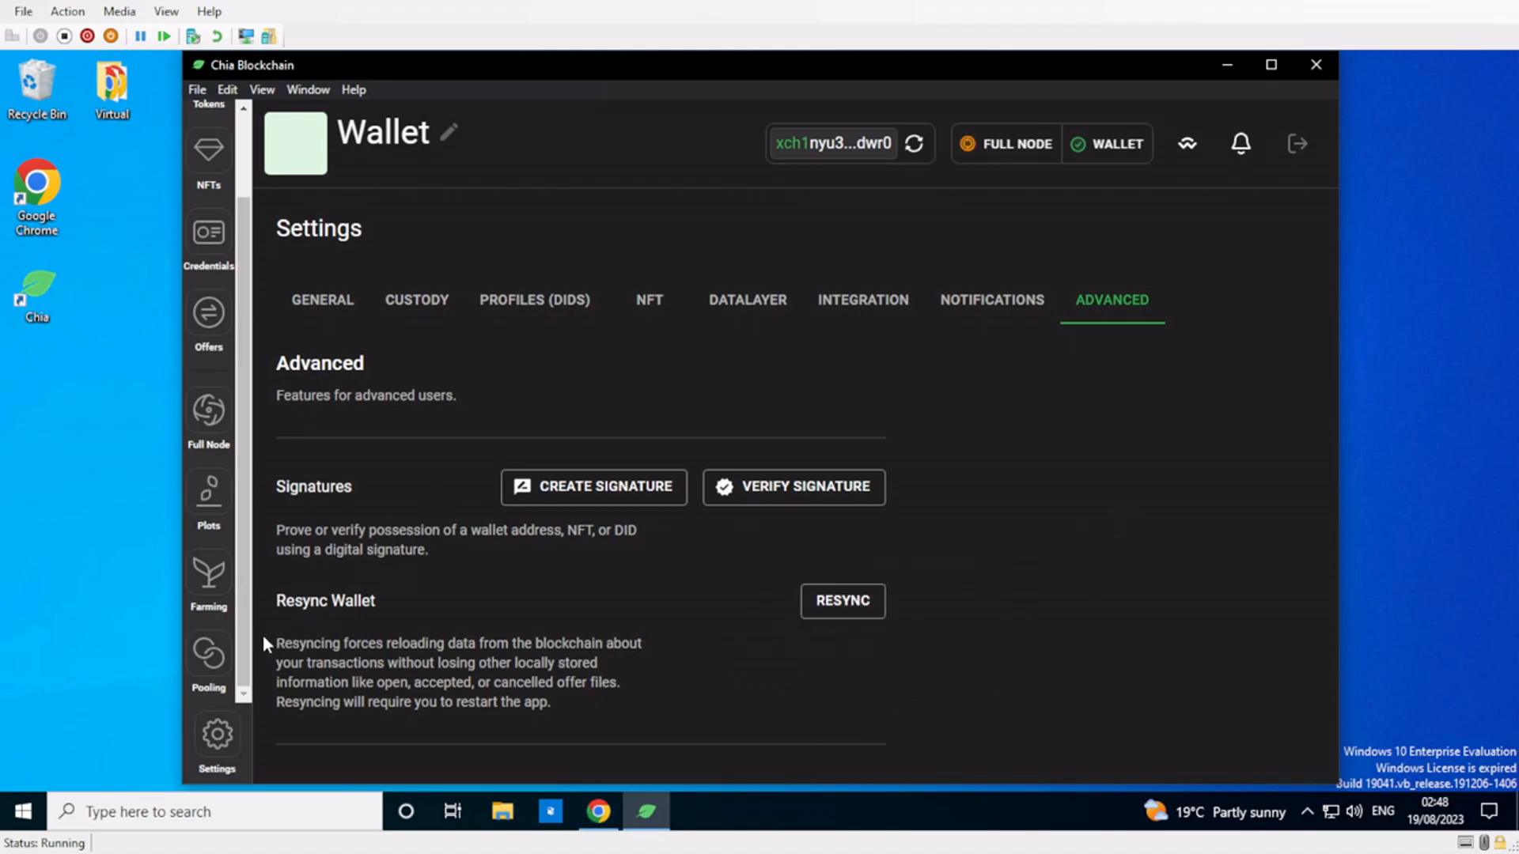
# - View the Chia token summary and the Full Node page with its sync status, and look over the farming-related sections
pyautogui.scroll(2, 249, 637)
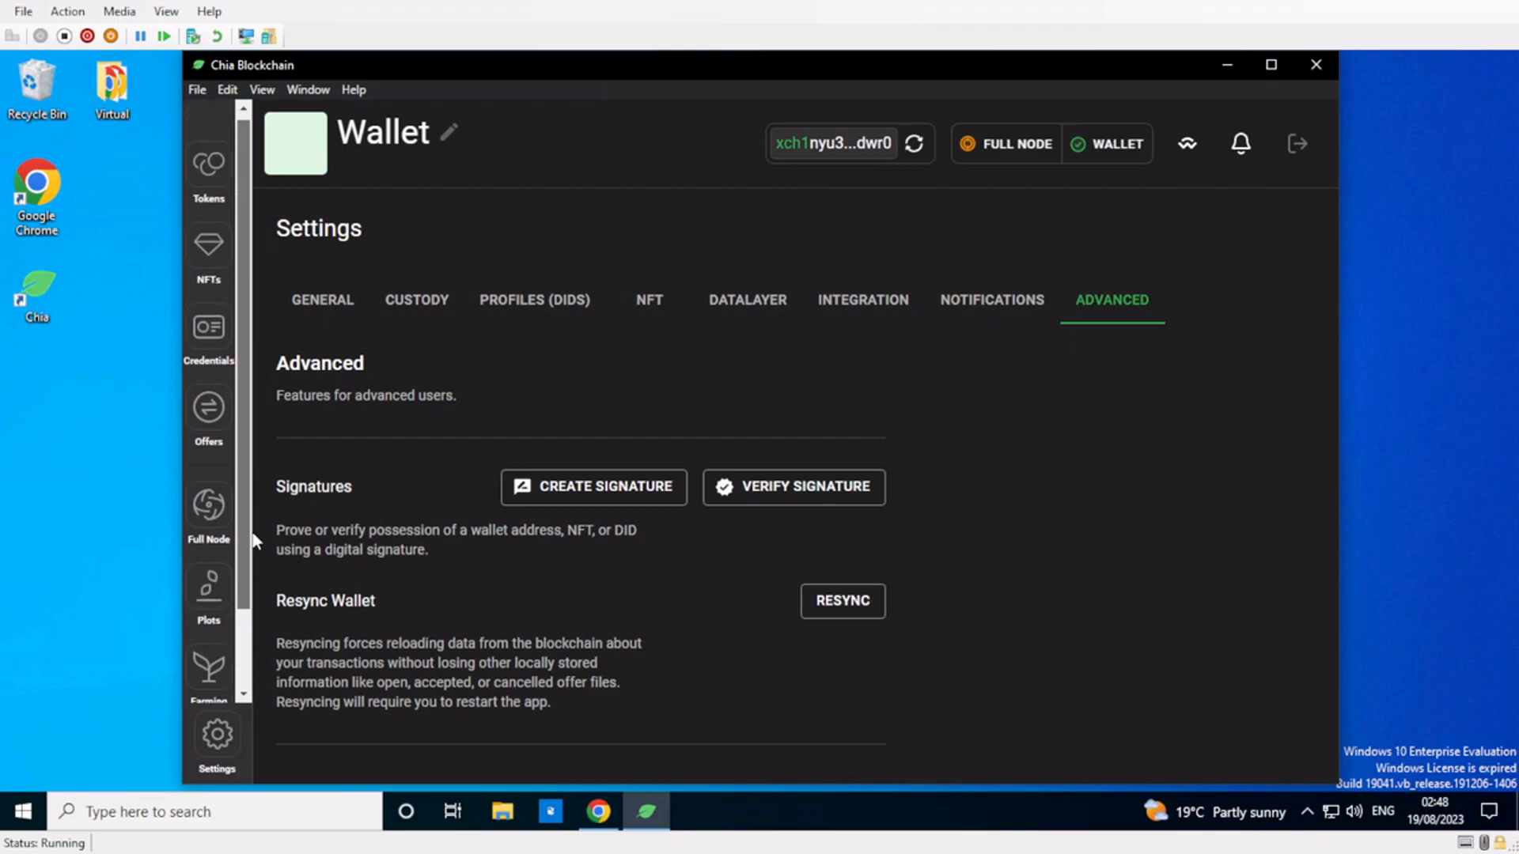
pyautogui.click(208, 179)
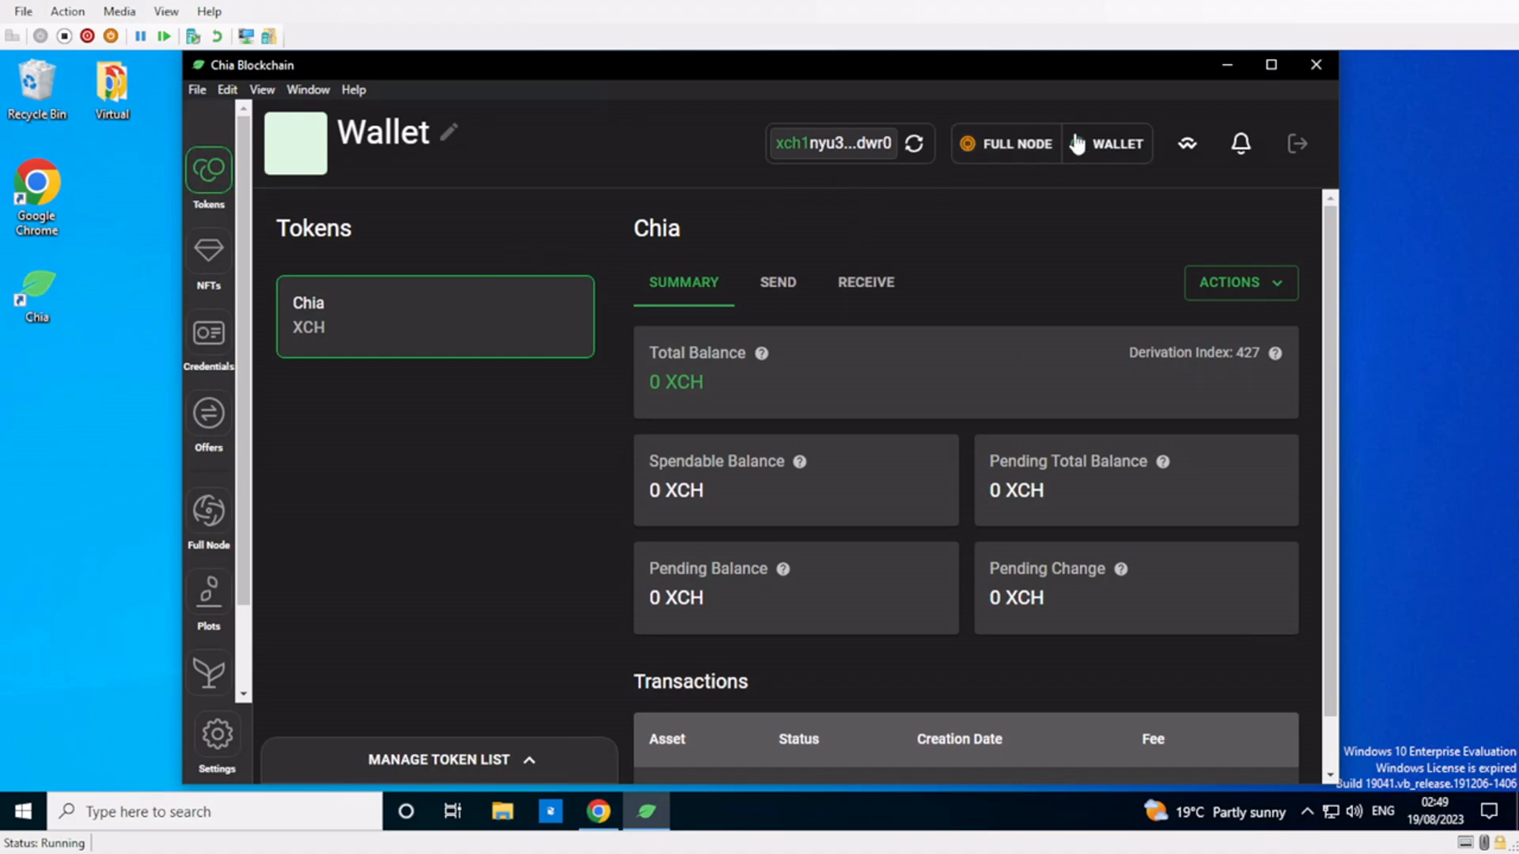
pyautogui.click(210, 514)
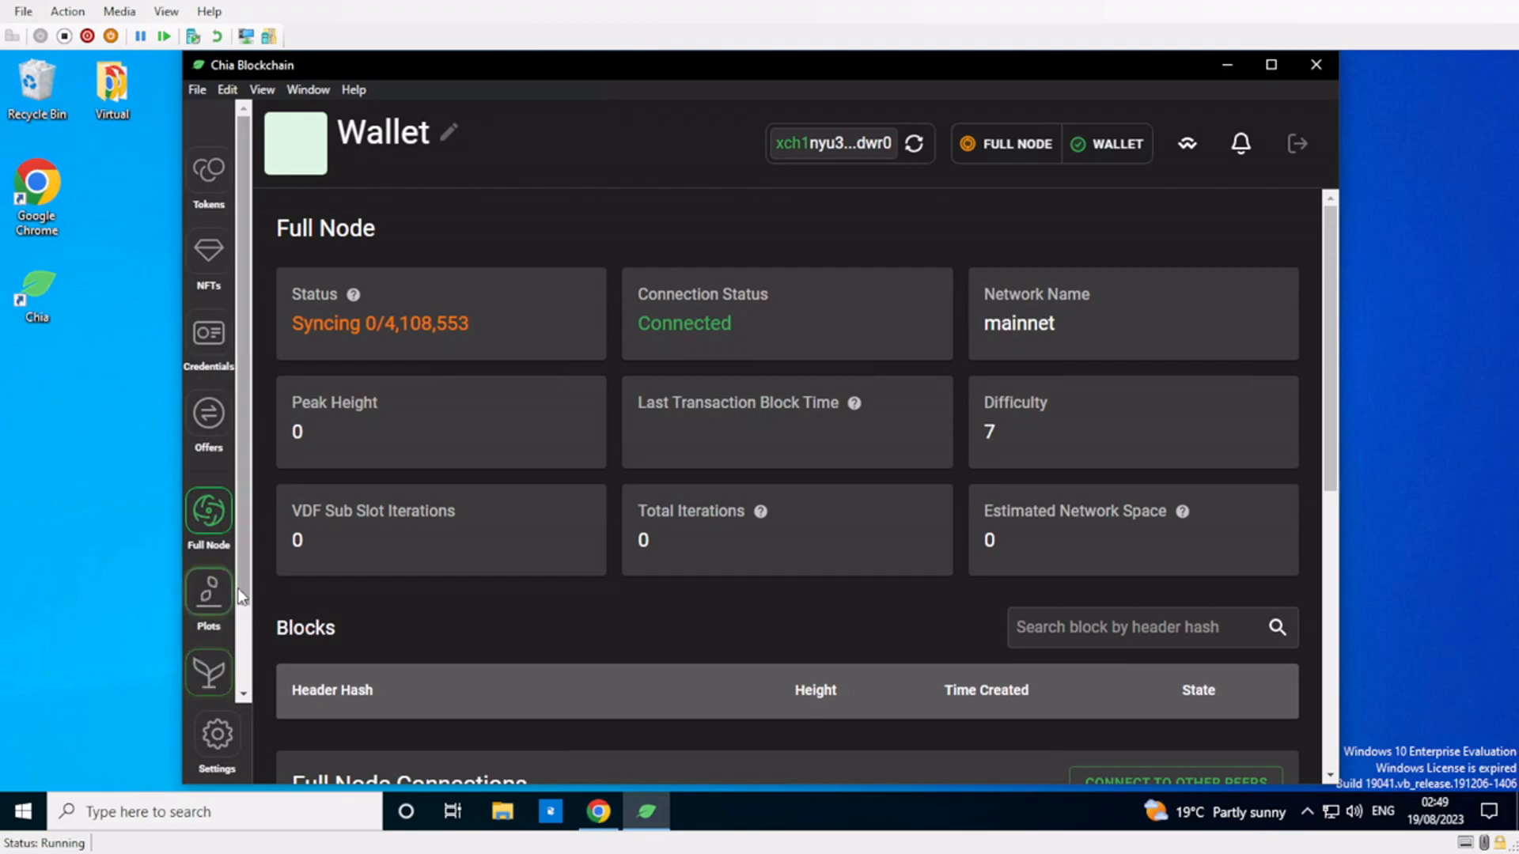
pyautogui.scroll(-1, 242, 617)
pyautogui.moveTo(243, 630); pyautogui.dragTo(248, 678)
pyautogui.moveTo(245, 639); pyautogui.dragTo(240, 568)
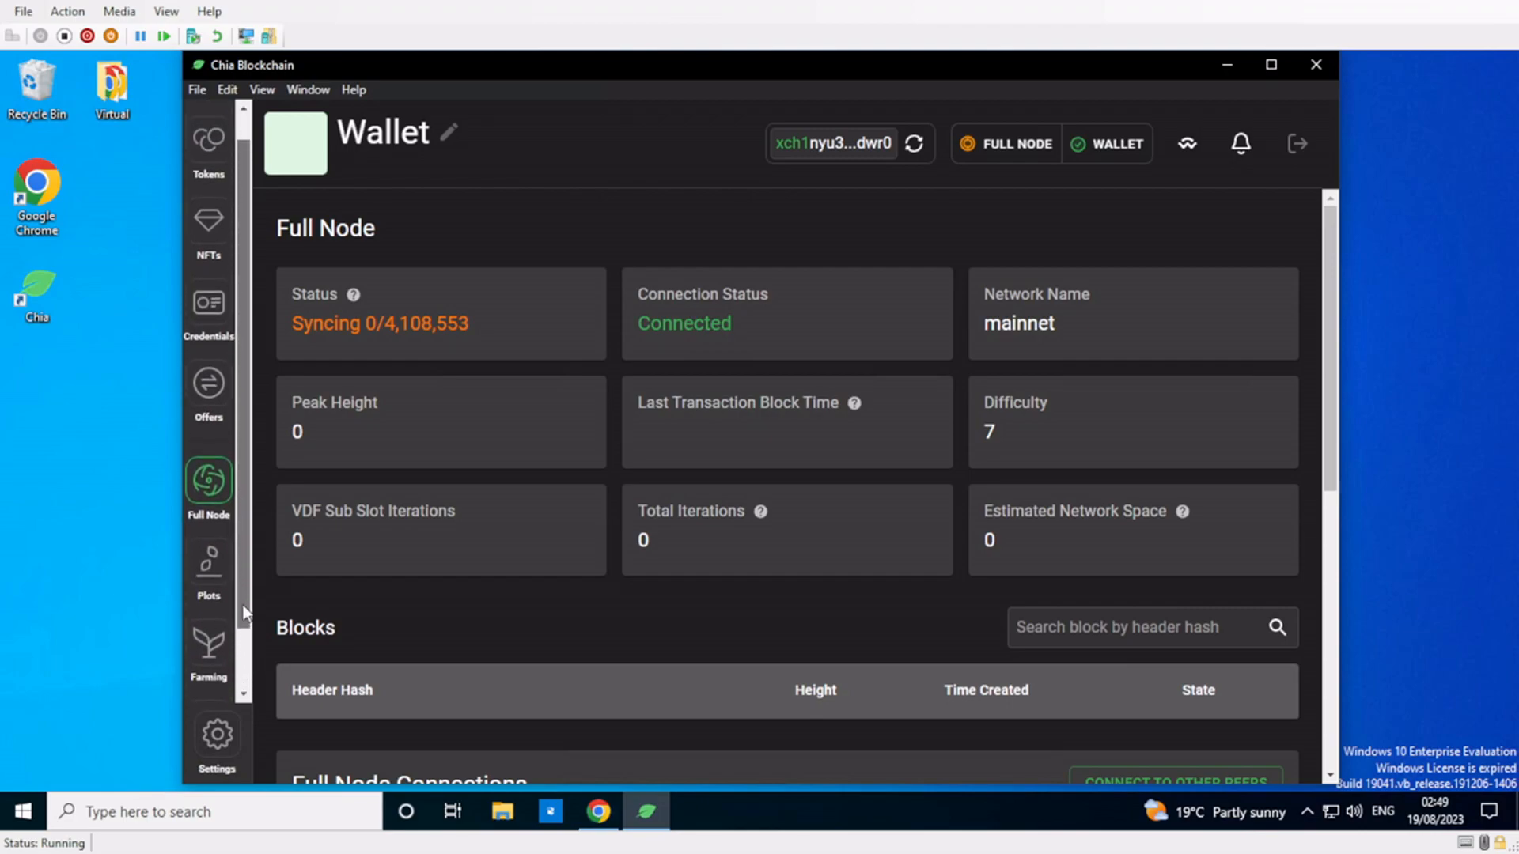